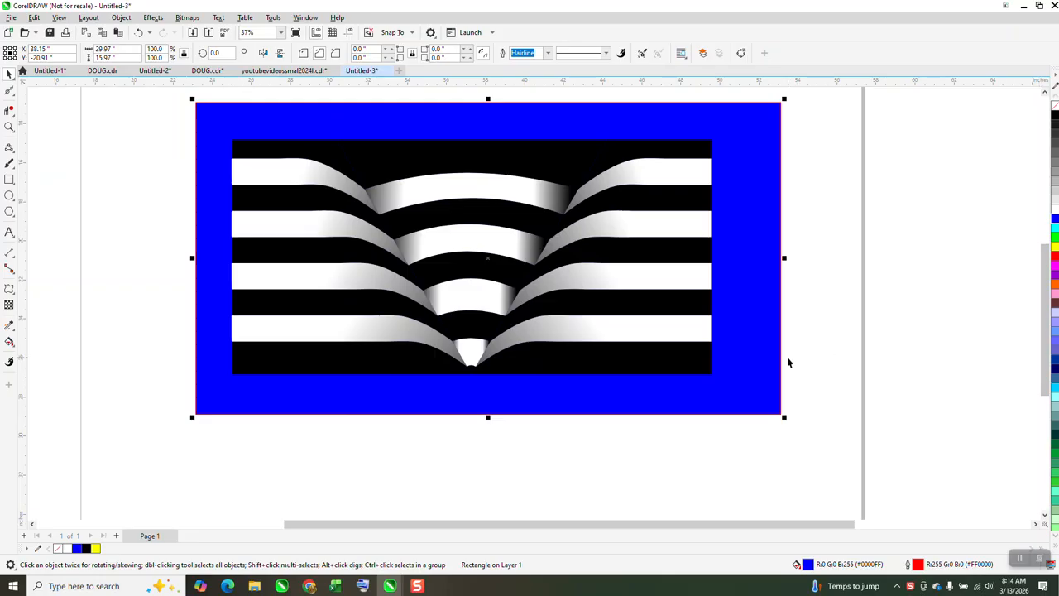
# Move the striped reference artwork with its blue background off the page, to the page's right side.
pyautogui.scroll(-3, 454, 229)
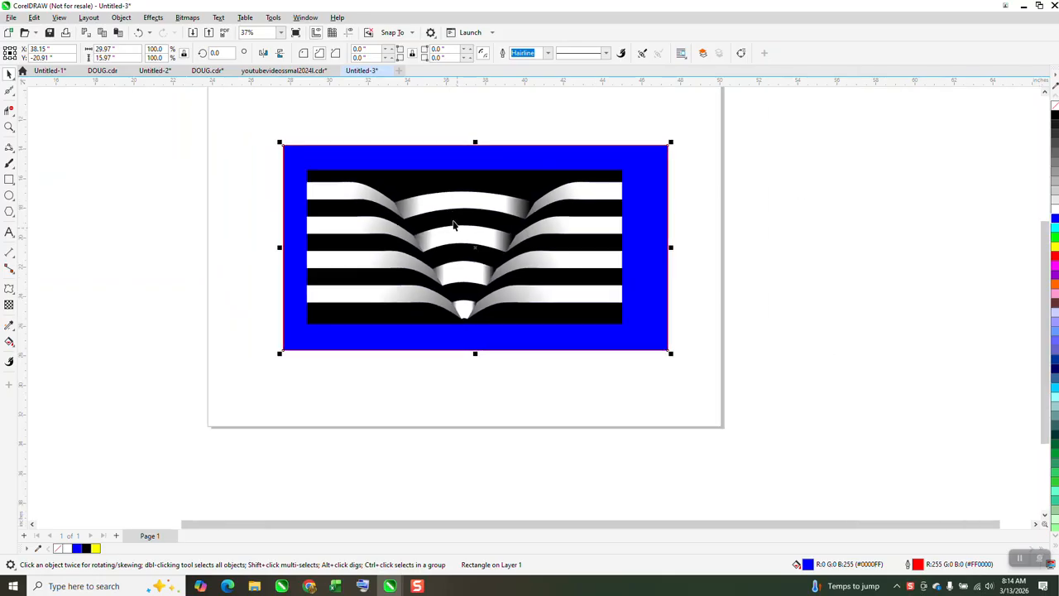
pyautogui.moveTo(245, 121); pyautogui.dragTo(687, 377)
pyautogui.moveTo(402, 220); pyautogui.dragTo(742, 225)
# Draw a rectangle about 22.95 by 11.11 inches and centre it on the page.
pyautogui.click(9, 178)
pyautogui.moveTo(290, 165); pyautogui.dragTo(513, 273)
pyautogui.moveTo(398, 230); pyautogui.dragTo(403, 236)
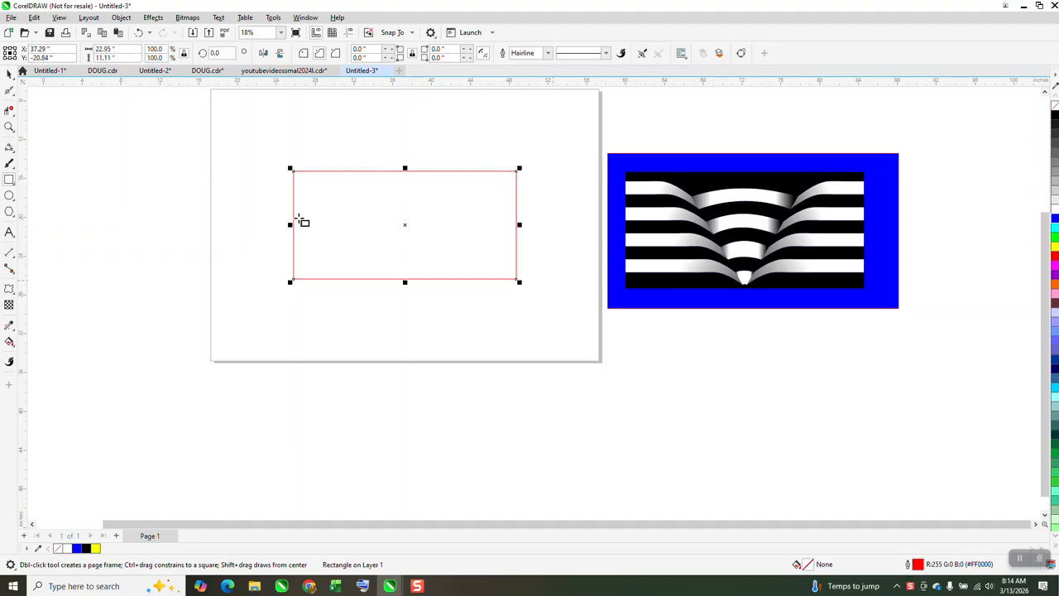
# Draw a three-sided polygon about 12.81 inches wide, flip it vertically and centre it on the page.
pyautogui.click(9, 212)
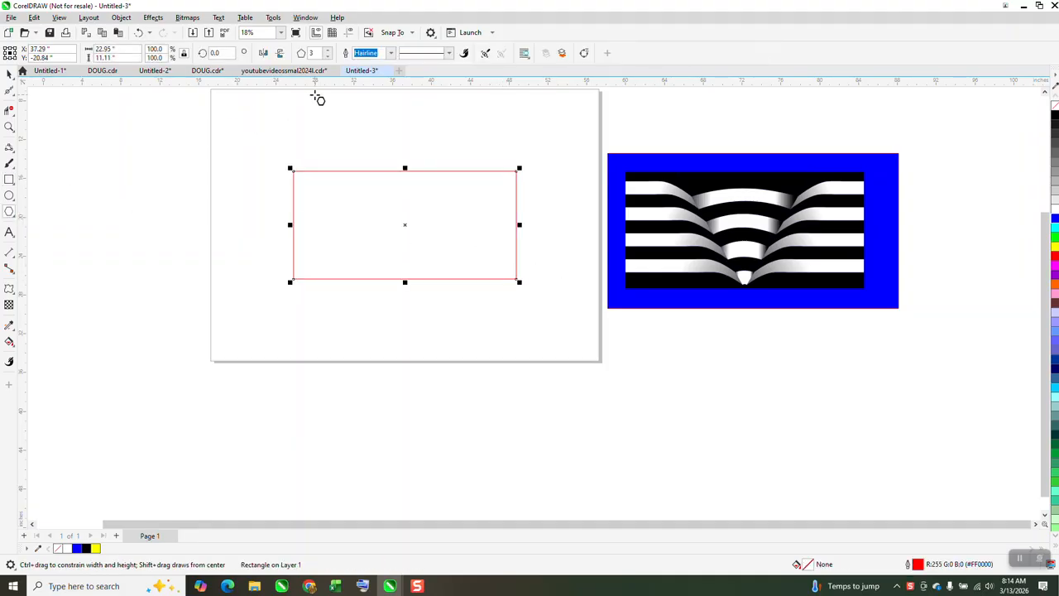
pyautogui.moveTo(287, 106); pyautogui.dragTo(168, 202)
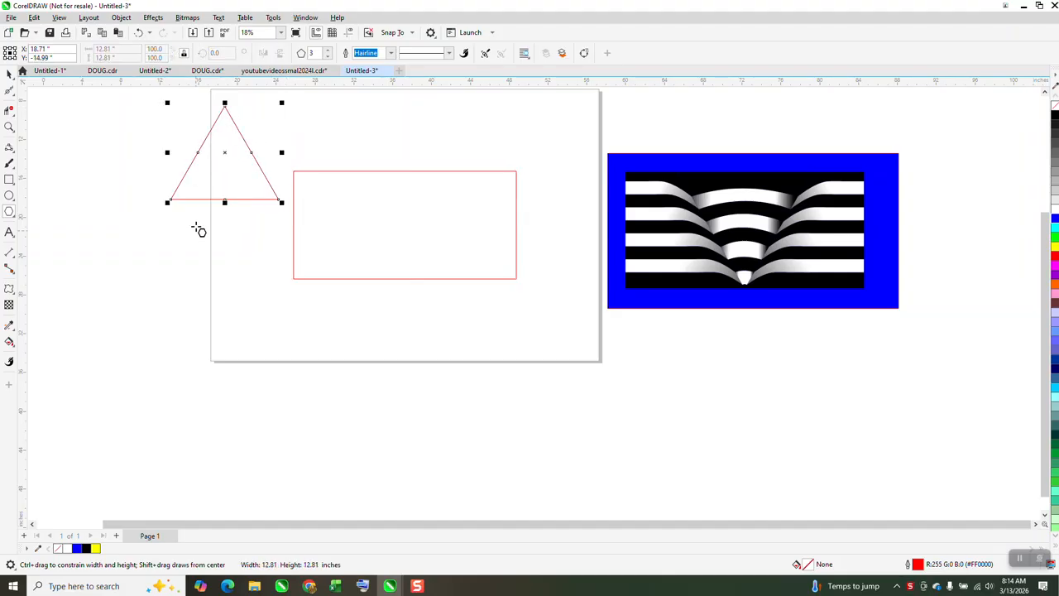
pyautogui.click(280, 53)
pyautogui.press('p')
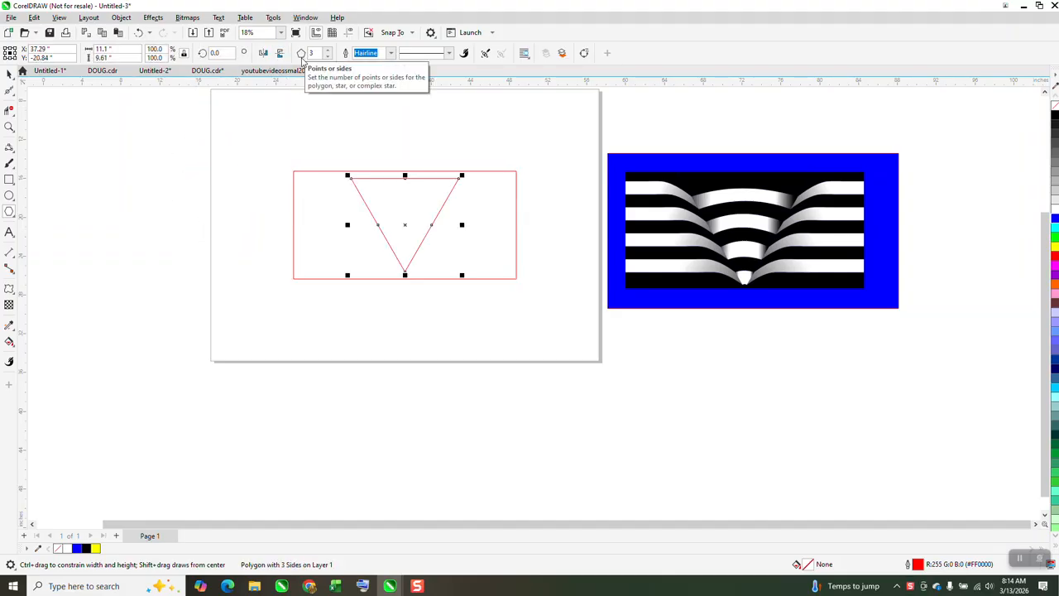
# Scale the inverted triangle from its centre to about 12.77 by 11.06 inches so it spans the rectangle's height.
pyautogui.click(10, 127)
pyautogui.moveTo(334, 154); pyautogui.dragTo(485, 327)
pyautogui.click(9, 74)
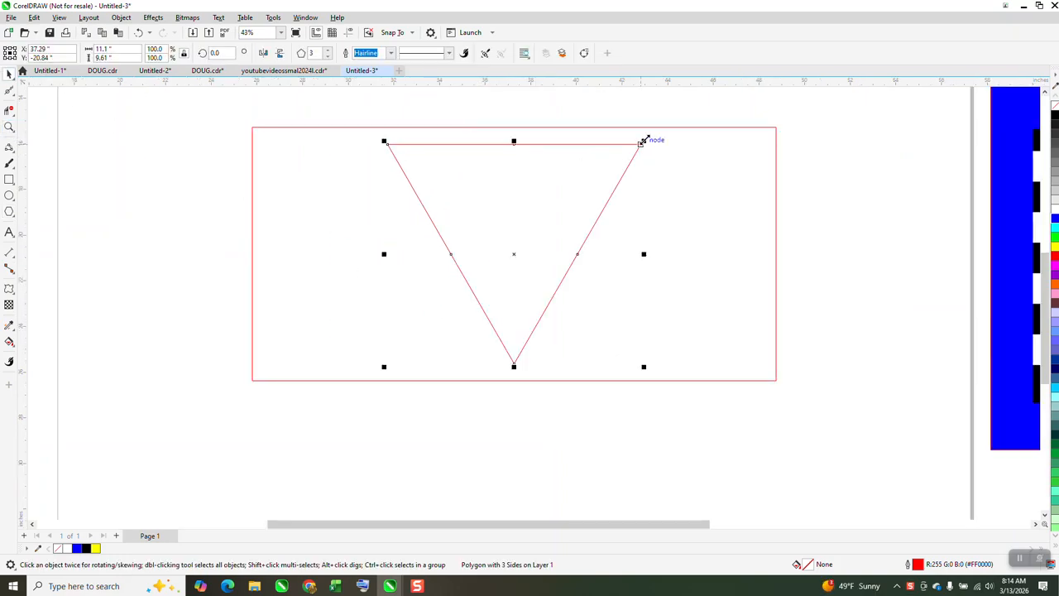
pyautogui.moveTo(642, 141); pyautogui.dragTo(662, 123)
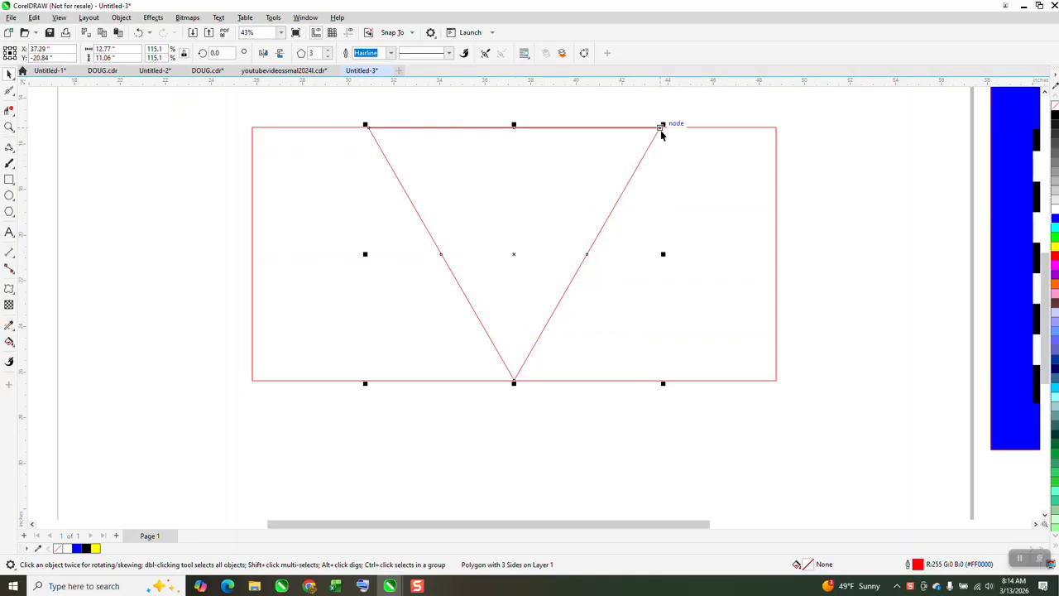
# Give the rectangle and the inverted triangle black outlines and group them.
pyautogui.scroll(-3, 425, 221)
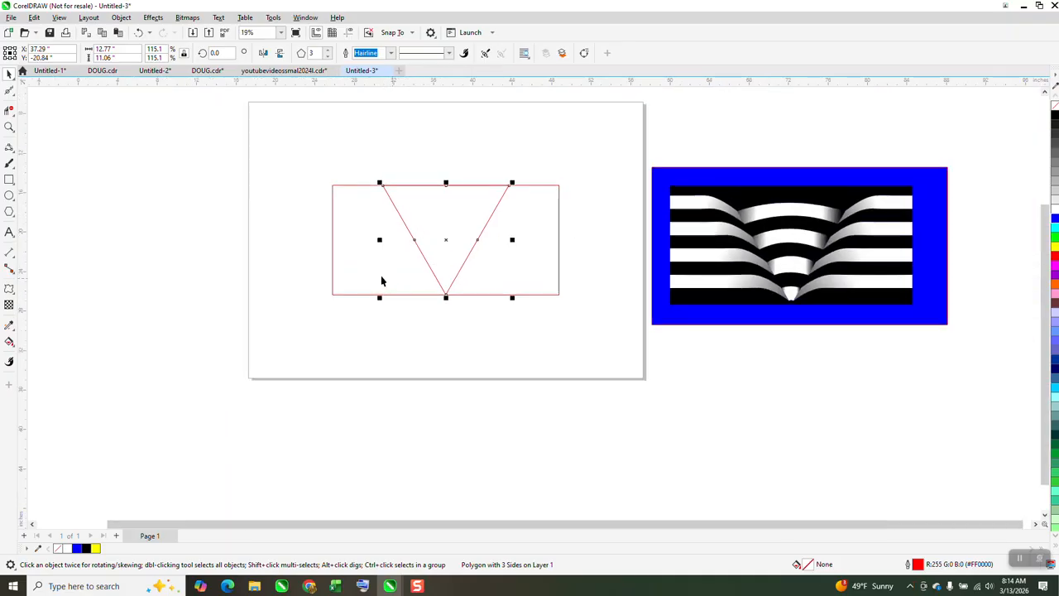
pyautogui.moveTo(320, 169); pyautogui.dragTo(644, 329)
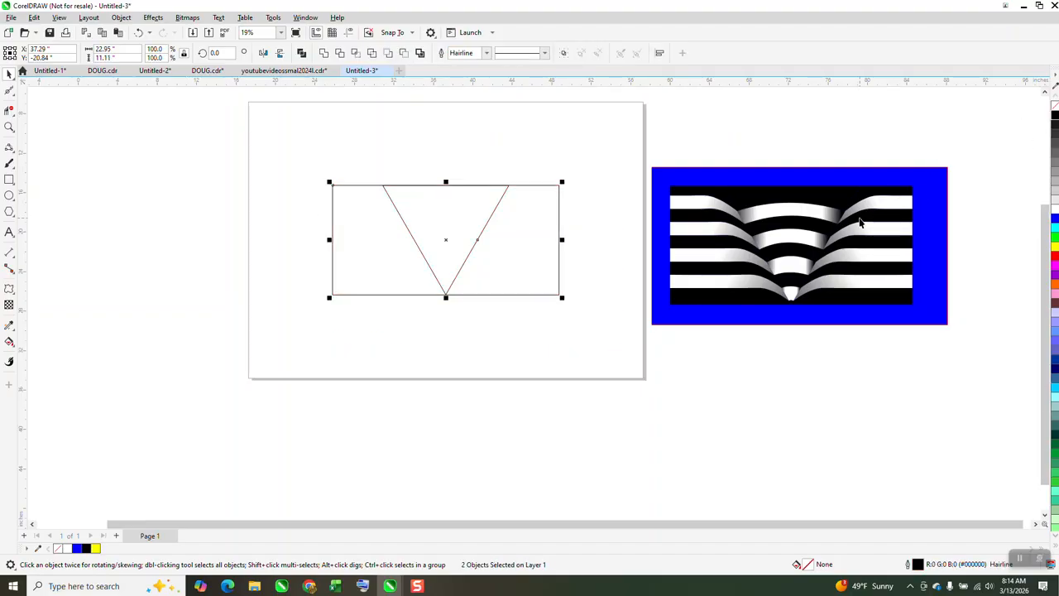
pyautogui.hotkey('ctrl', 'g')
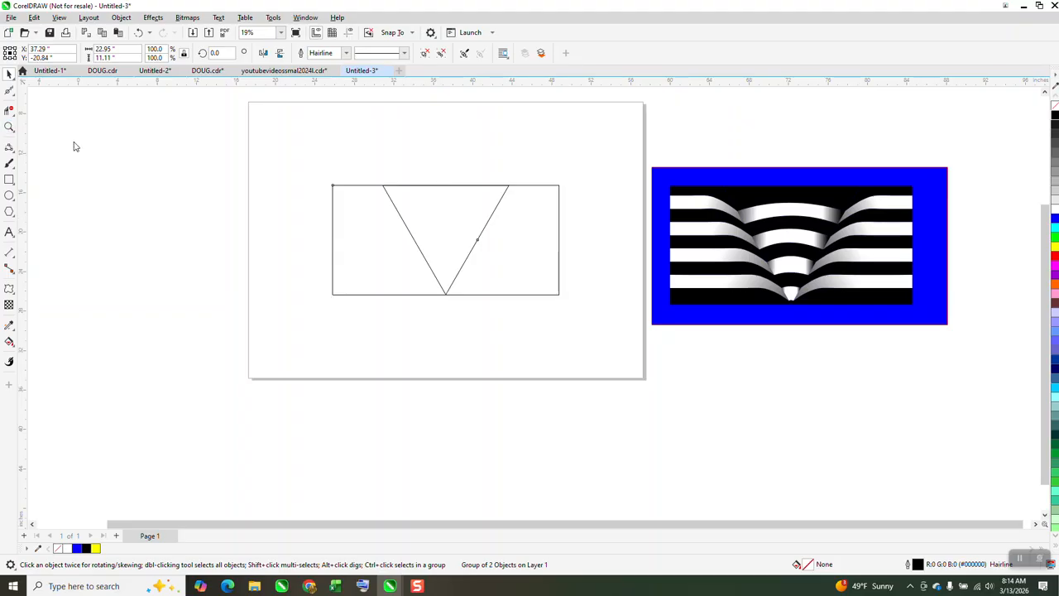
# Draw a 3-point curve from the triangle's lower tip up and to the left, about 1.46 by 1.41 inches, bulging up and to the right.
pyautogui.click(9, 126)
pyautogui.moveTo(326, 173); pyautogui.dragTo(564, 368)
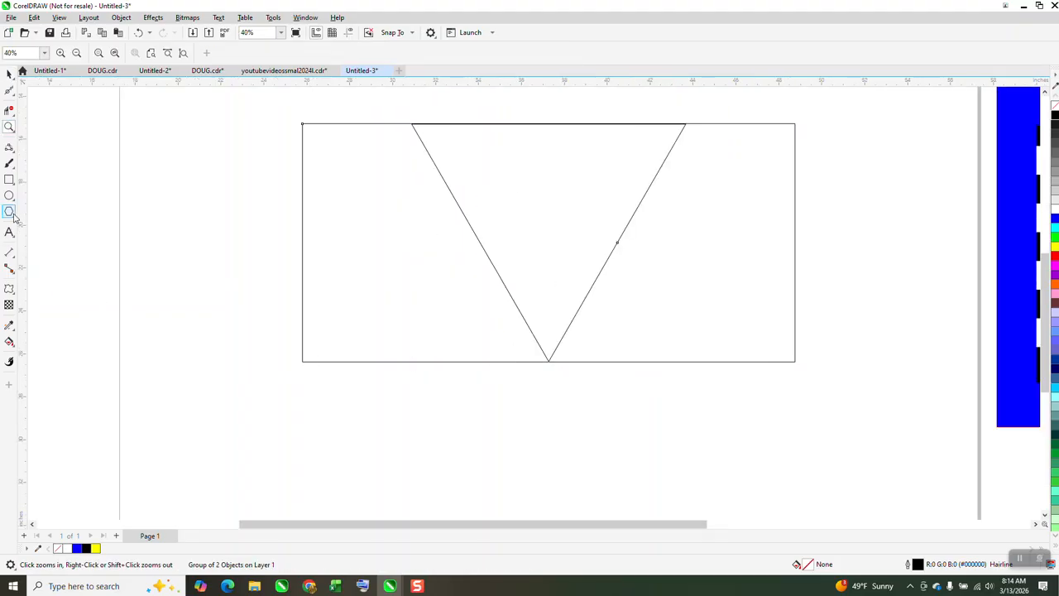
pyautogui.click(15, 261)
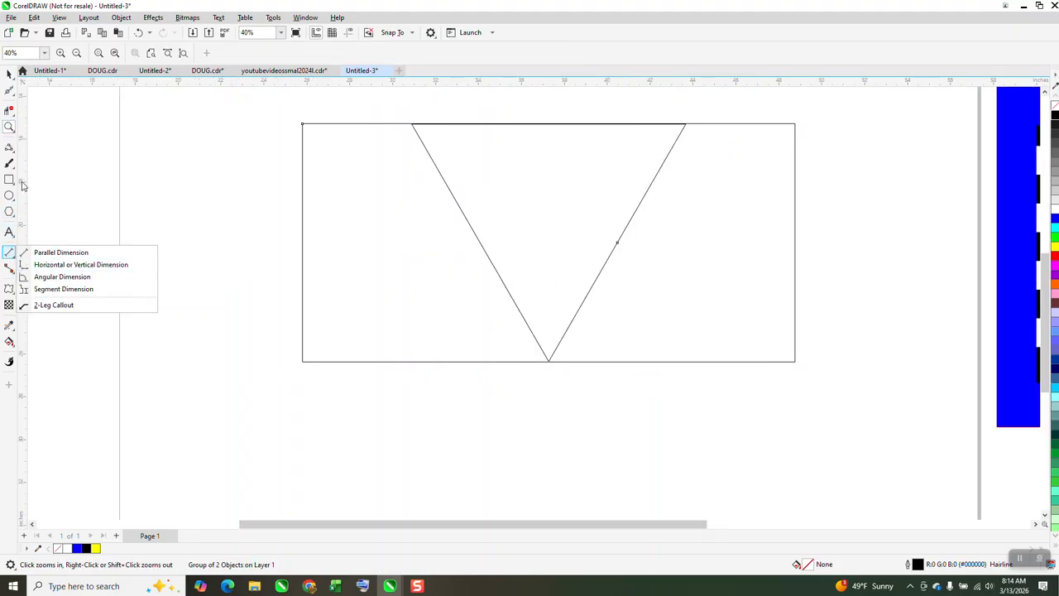
pyautogui.click(13, 152)
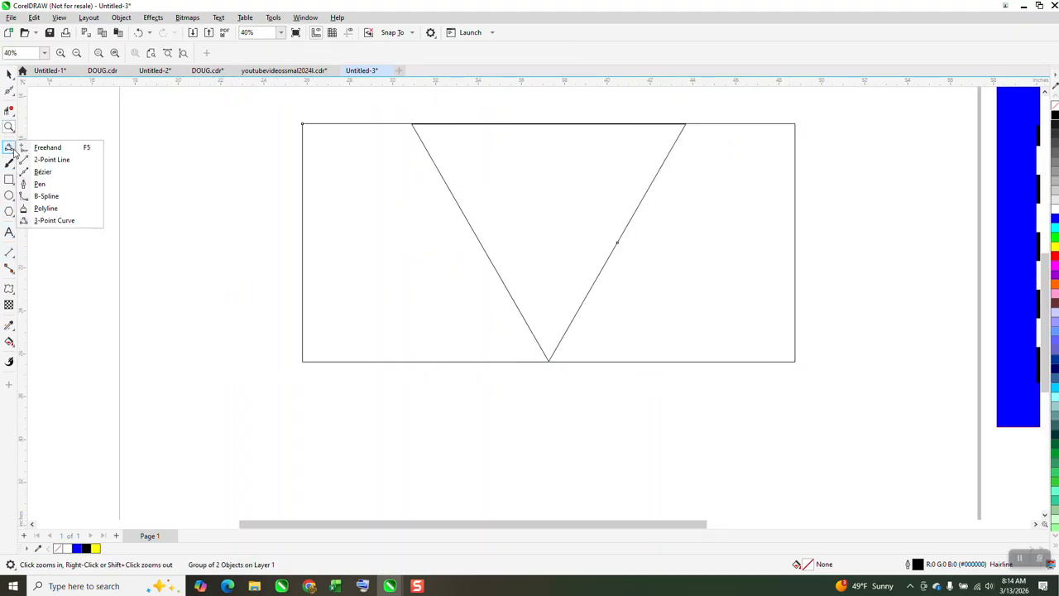
pyautogui.click(54, 220)
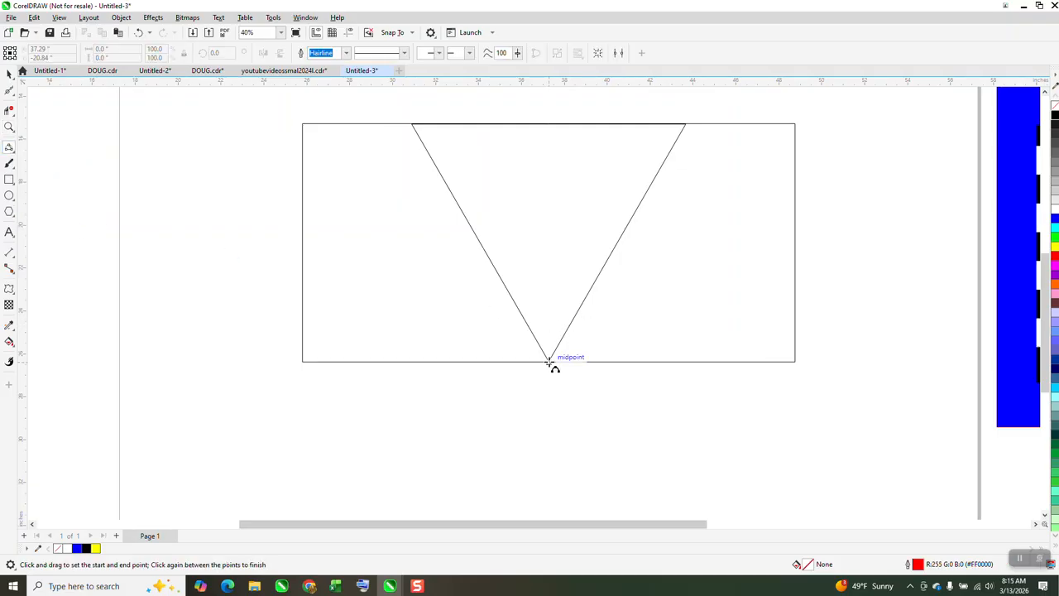
pyautogui.moveTo(549, 361); pyautogui.dragTo(519, 332)
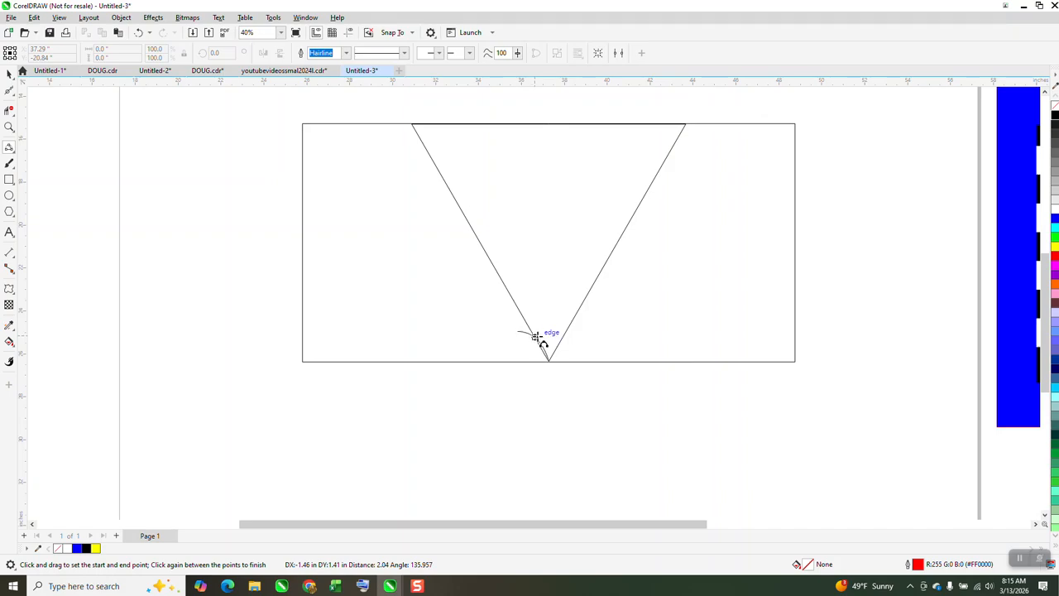
pyautogui.click(542, 342)
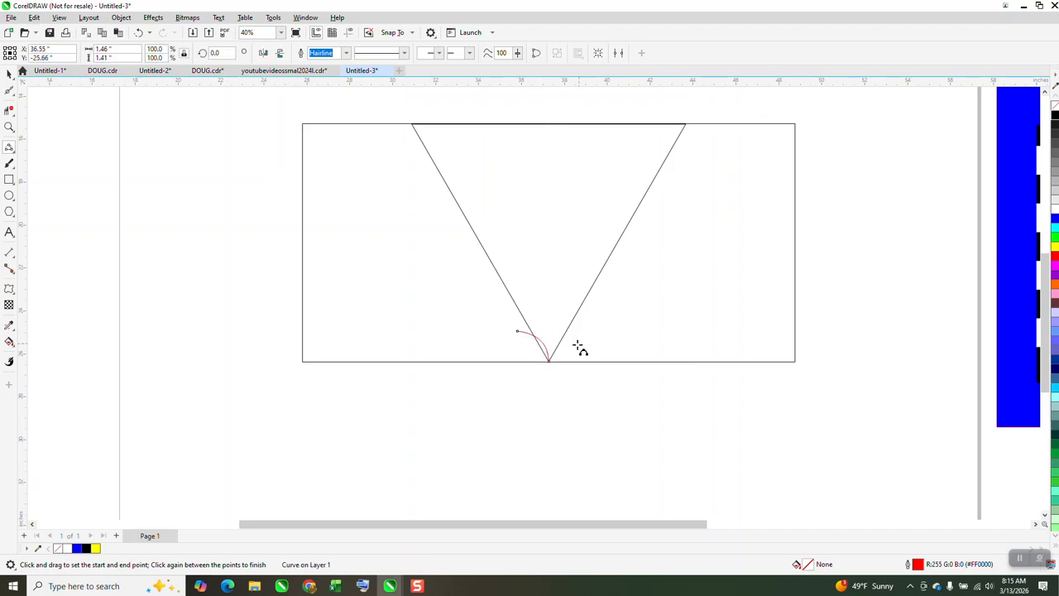
pyautogui.click(9, 74)
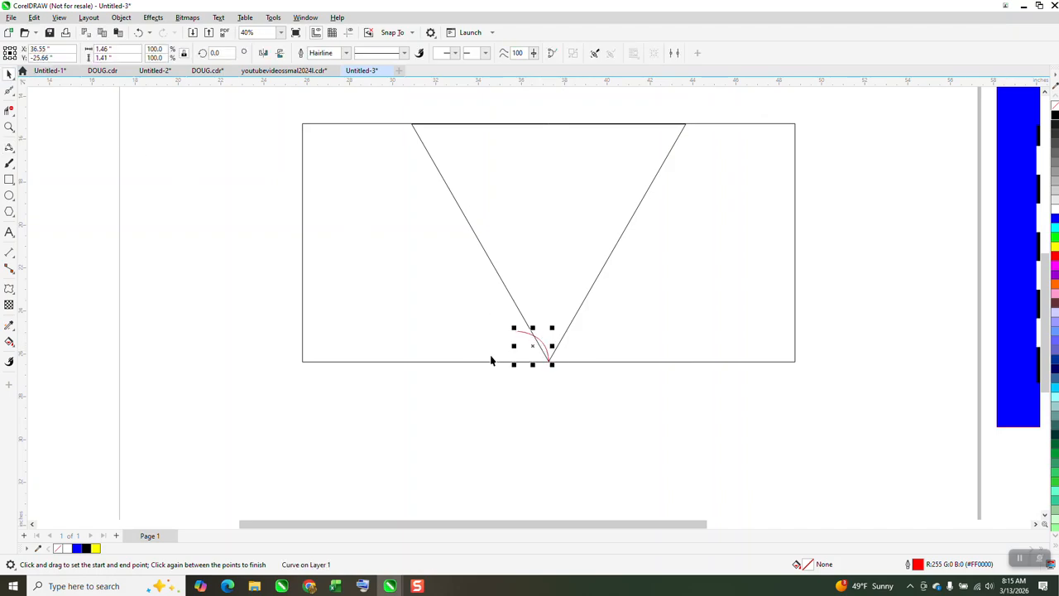
# Extend the curve's upper end with a horizontal 2-point line about 11.95 inches long, past the rectangle's left edge.
pyautogui.click(13, 152)
pyautogui.click(60, 161)
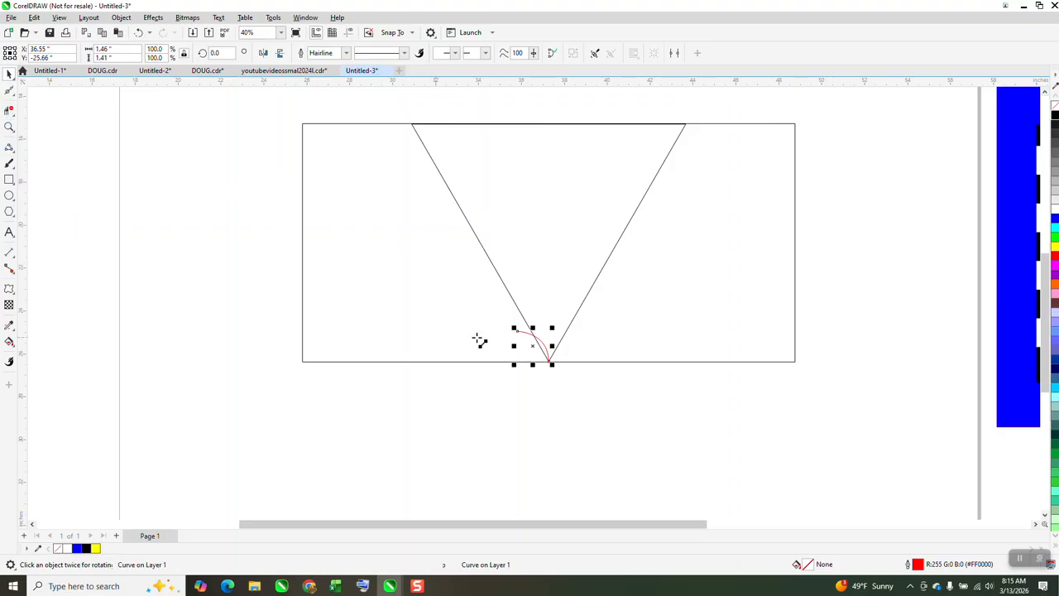
pyautogui.moveTo(515, 331); pyautogui.dragTo(256, 331)
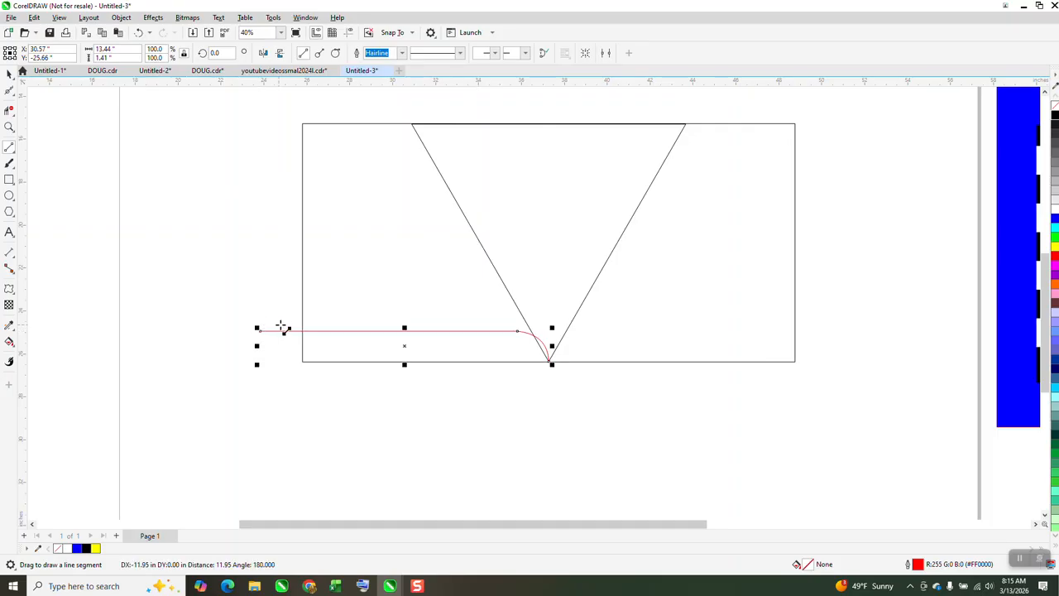
pyautogui.click(10, 127)
pyautogui.moveTo(241, 258); pyautogui.dragTo(573, 447)
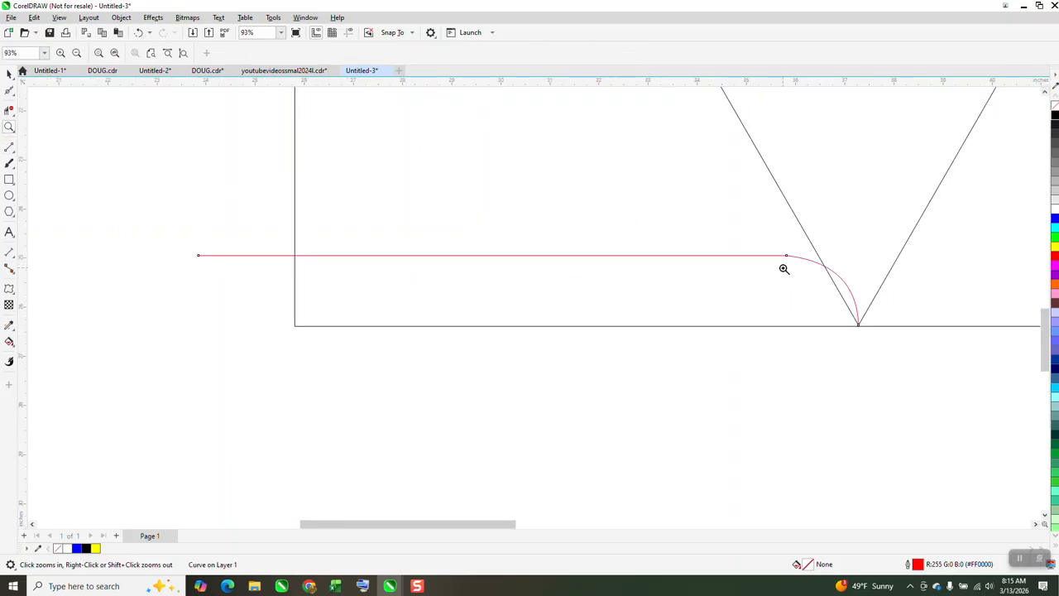
pyautogui.scroll(-2, 497, 324)
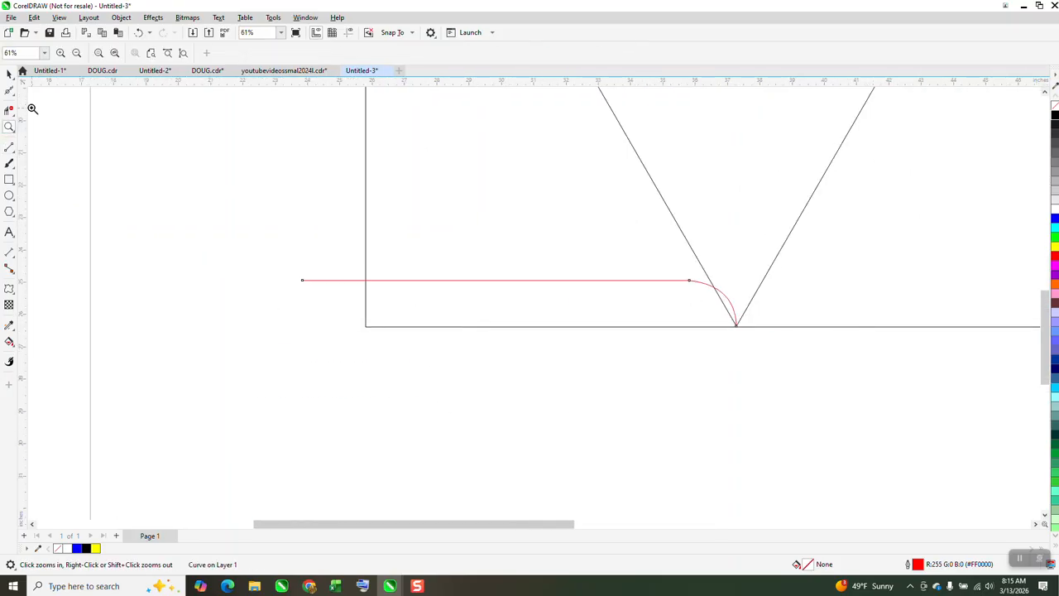
pyautogui.click(9, 74)
pyautogui.moveTo(515, 298); pyautogui.dragTo(460, 354)
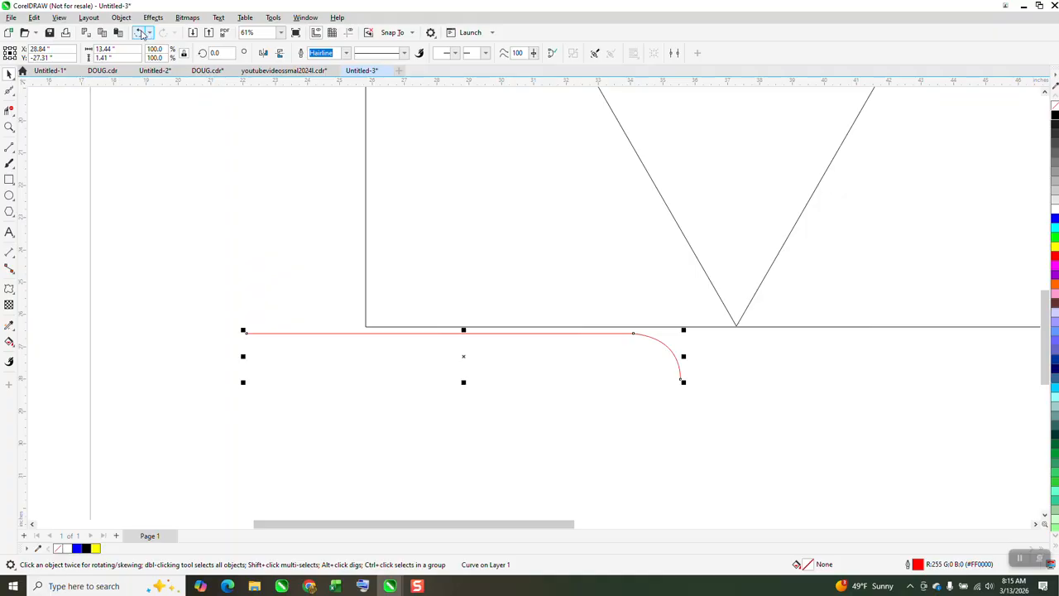
pyautogui.click(140, 32)
# Smooth the transition between the horizontal line and the small curve with the Smooth tool.
pyautogui.click(15, 94)
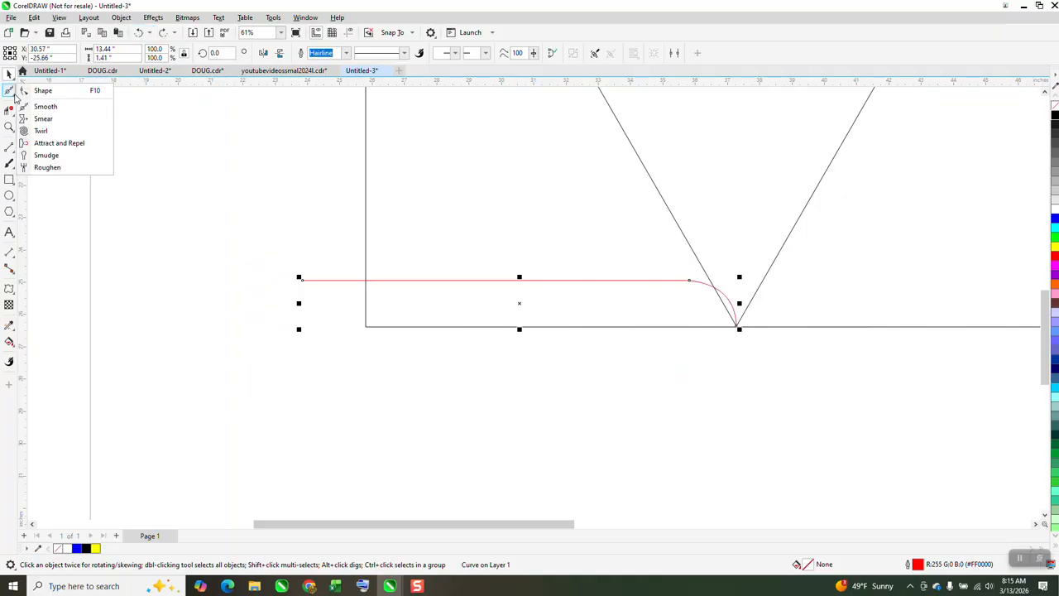
pyautogui.click(47, 107)
pyautogui.moveTo(688, 281)
pyautogui.mouseDown()
pyautogui.moveTo(702, 286)
pyautogui.moveTo(643, 286)
pyautogui.moveTo(731, 298)
pyautogui.moveTo(601, 283)
pyautogui.mouseUp()
pyautogui.click(9, 73)
# Undo the trial duplicate of the curved line and set the nudge distance to 1 inch.
pyautogui.scroll(-1, 260, 348)
pyautogui.scroll(-1, 370, 377)
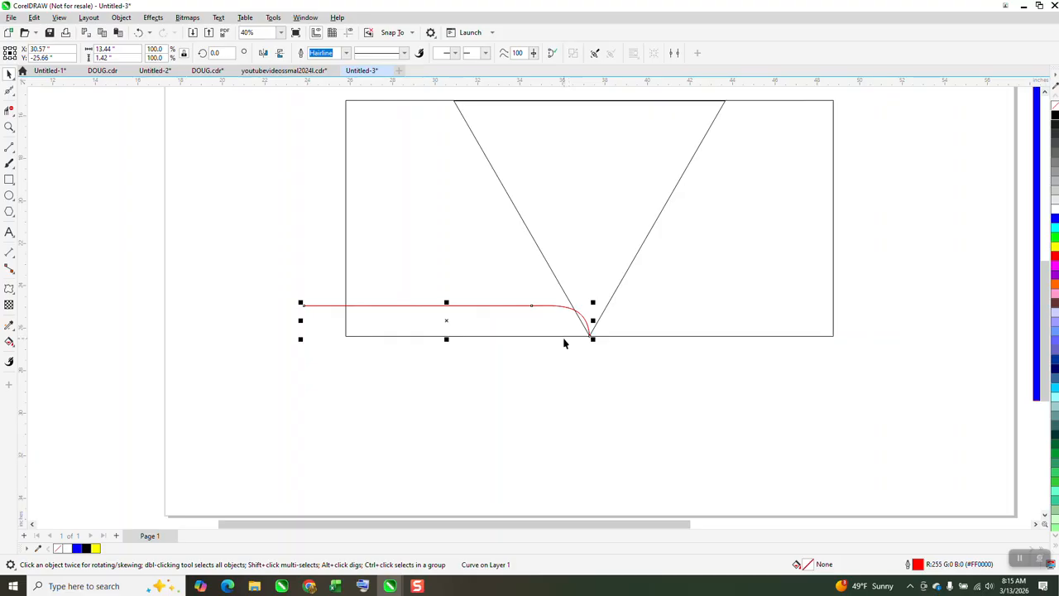
pyautogui.hotkey('ctrl', 'd')
pyautogui.hotkey('ctrl', 'z')
pyautogui.click(256, 218)
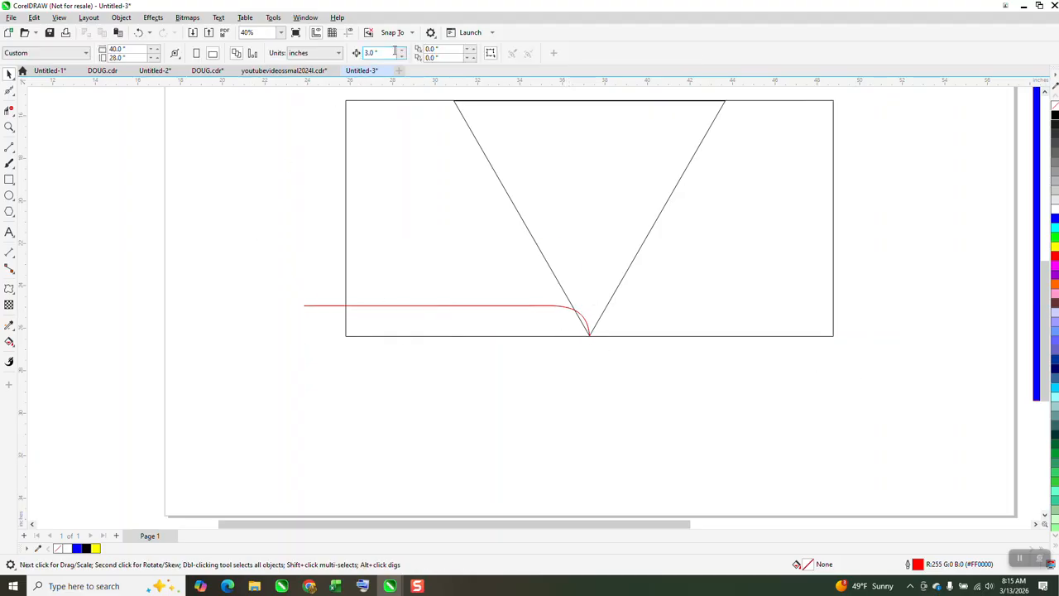
pyautogui.write('1')
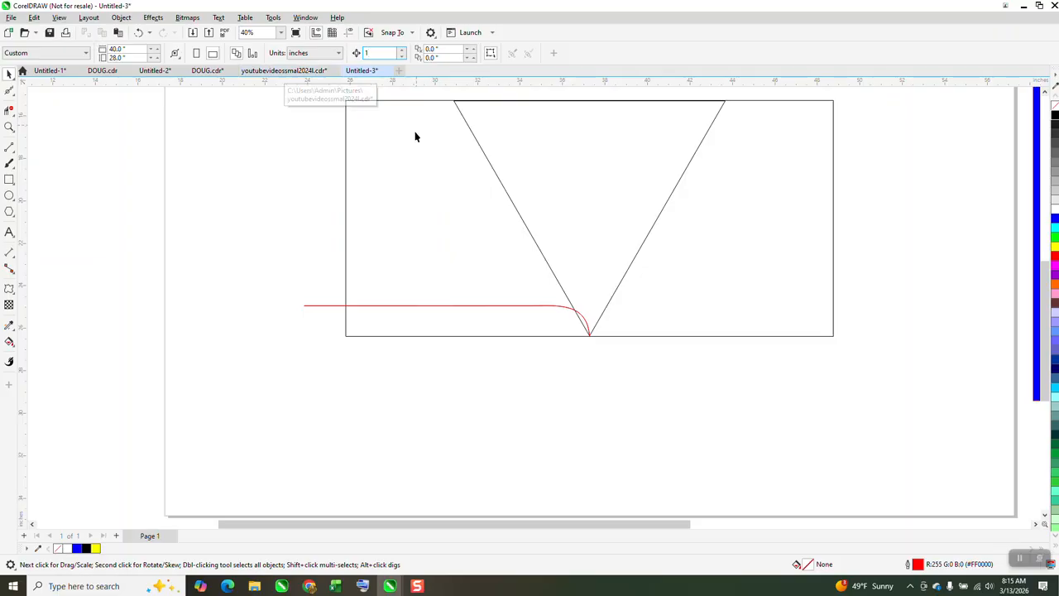
# Duplicate the curved line nine times, nudging each copy 1 inch above the previous one.
pyautogui.click(331, 306)
pyautogui.press('+')
pyautogui.press('Up')
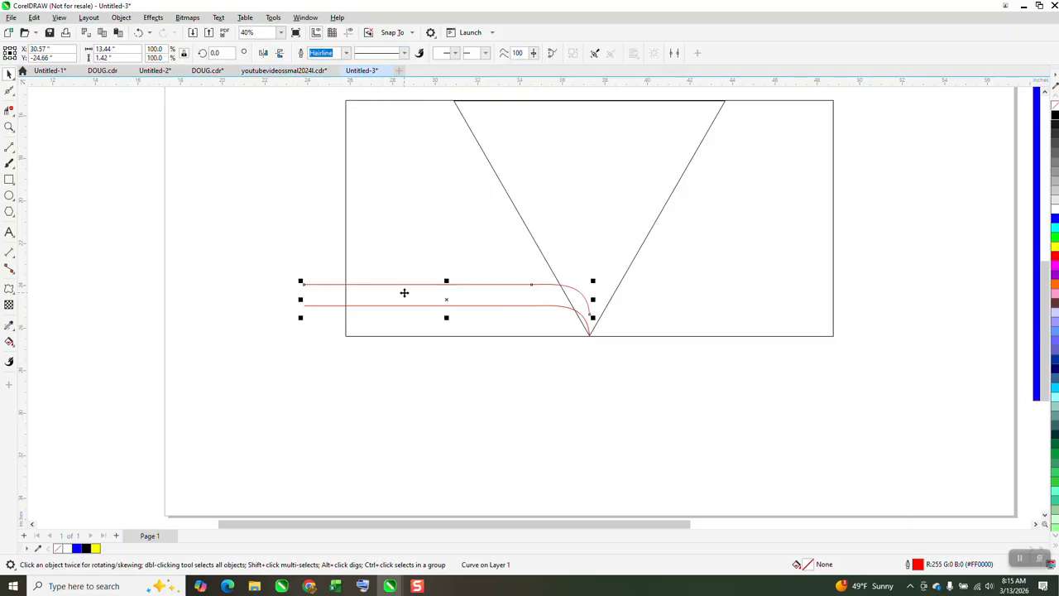
pyautogui.press('+')
pyautogui.press('Up')
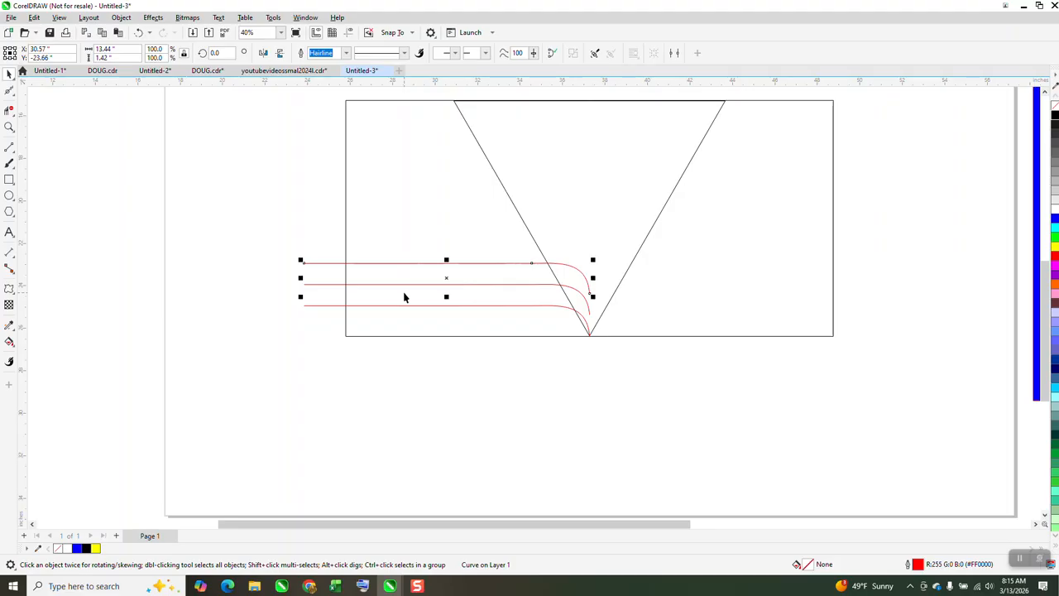
pyautogui.press('+')
pyautogui.press('Up')
pyautogui.press('+')
pyautogui.press('Up')
pyautogui.press('+')
pyautogui.press('Up')
pyautogui.press('+')
pyautogui.press('Up')
pyautogui.press('+')
pyautogui.press('Up')
pyautogui.press('+')
pyautogui.press('Up')
pyautogui.press('+')
pyautogui.press('Up')
# Group the ten curved lines and skew the group horizontally so their ends follow the triangle's left edge.
pyautogui.moveTo(289, 110); pyautogui.dragTo(640, 366)
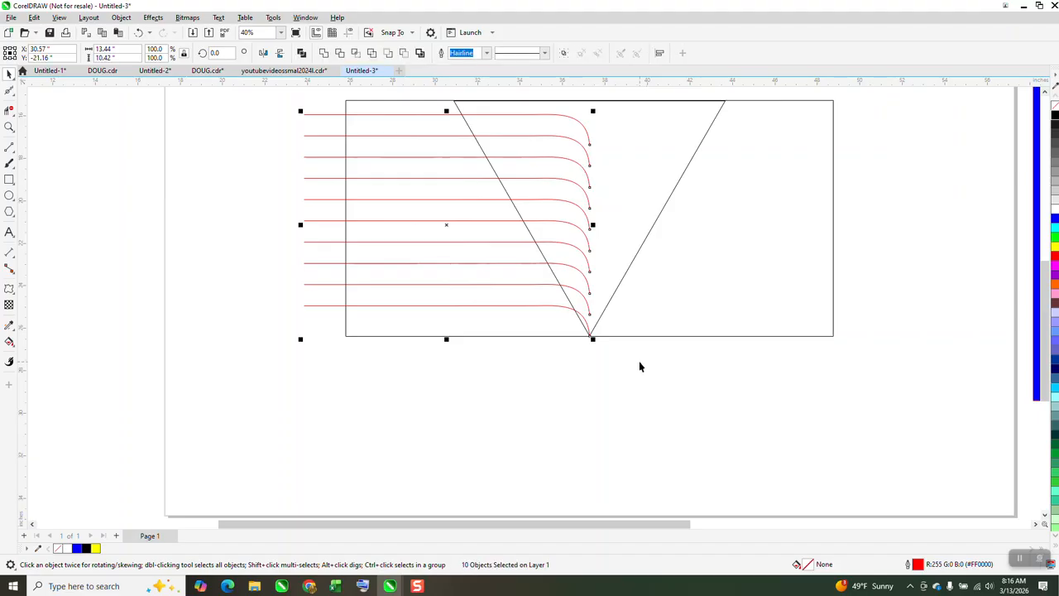
pyautogui.hotkey('ctrl', 'g')
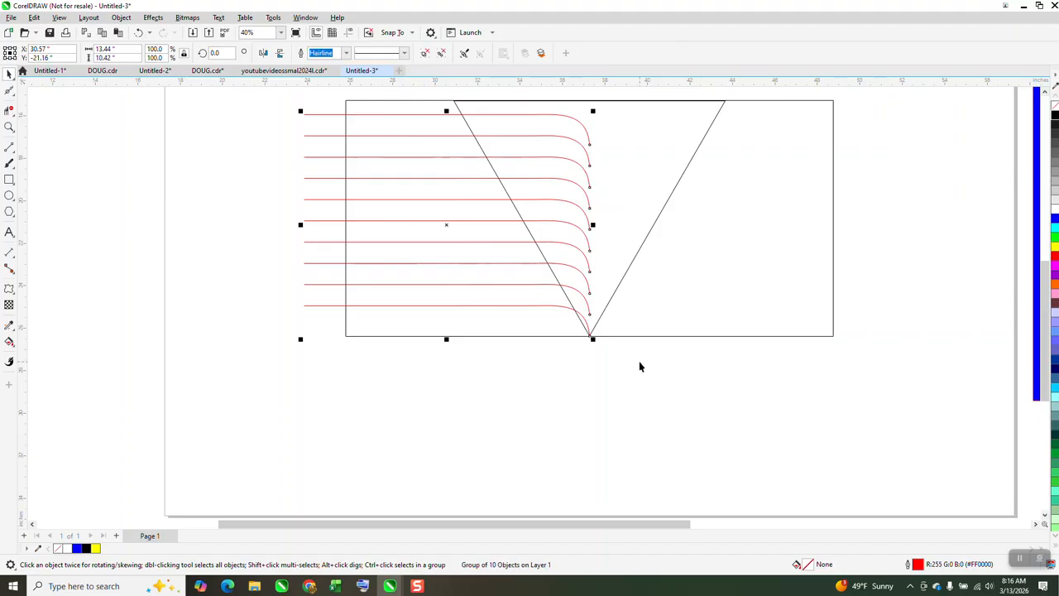
pyautogui.click(444, 227)
pyautogui.moveTo(449, 109); pyautogui.dragTo(319, 114)
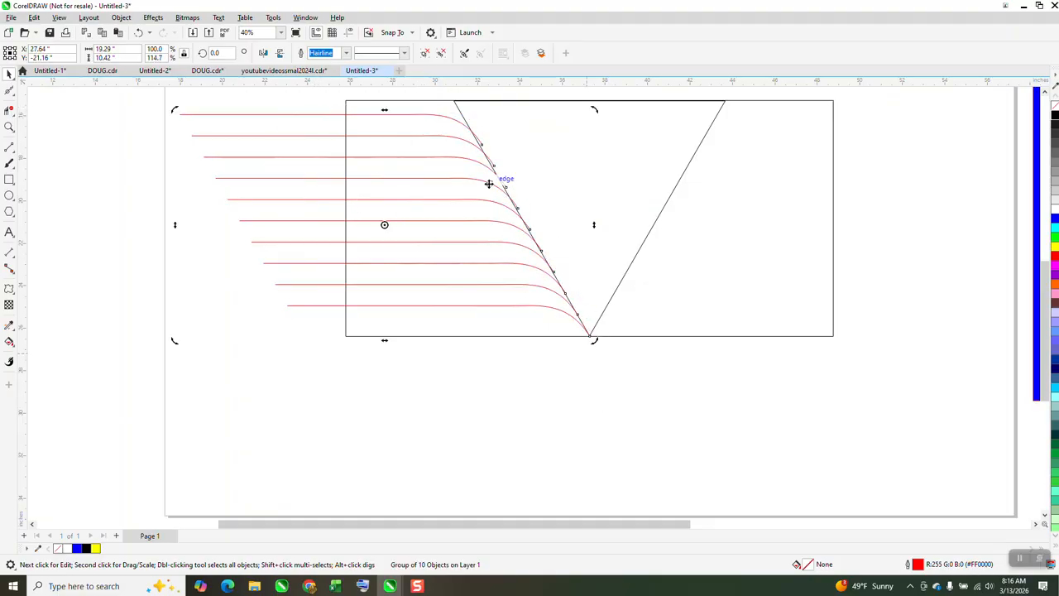
# Try filling the band between the two lowest curved lines with white using Smart Fill, then undo the fill.
pyautogui.scroll(-1, 374, 241)
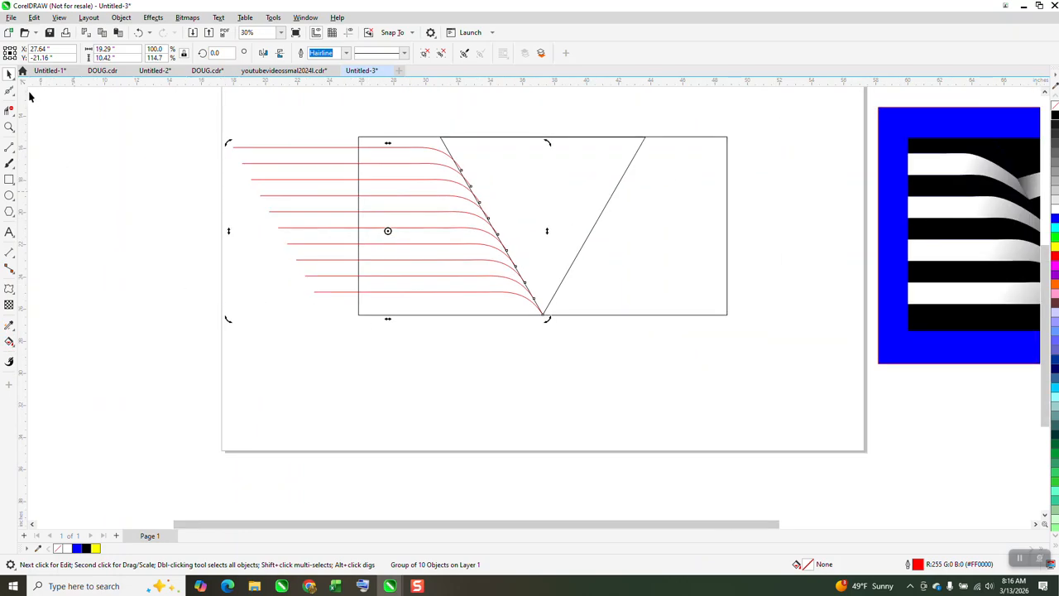
pyautogui.click(14, 346)
pyautogui.click(47, 353)
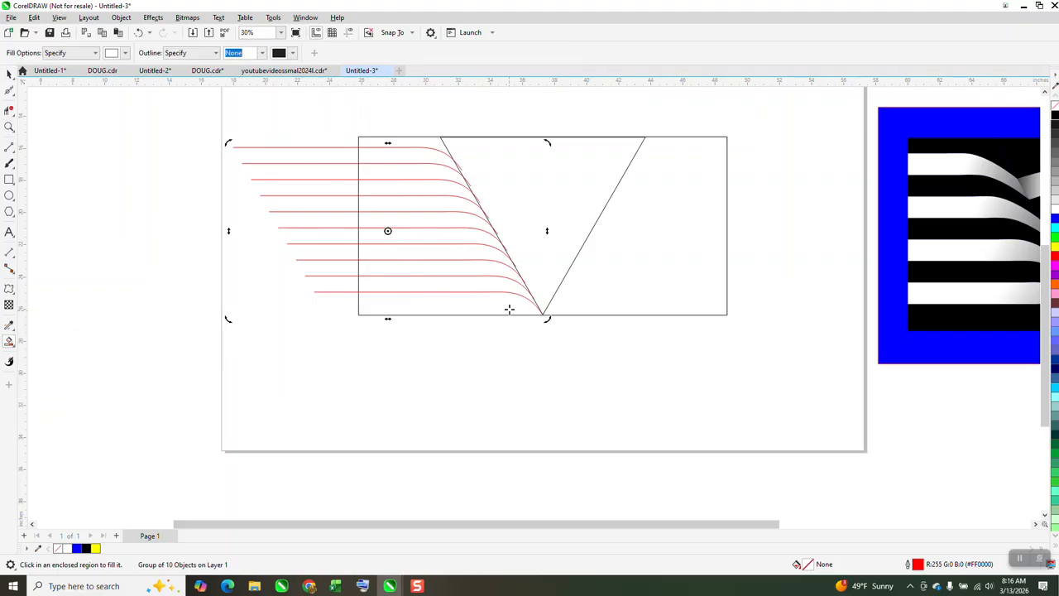
pyautogui.click(494, 289)
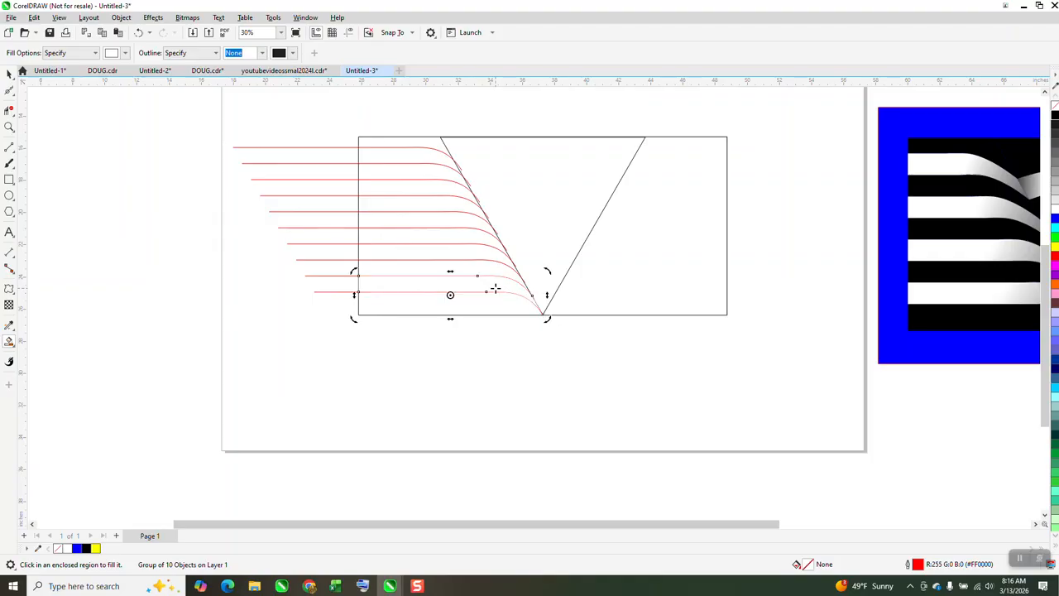
pyautogui.click(138, 32)
# Set the Smart Fill colour to black, test it on the band between the two lowest curved lines, and undo the test.
pyautogui.click(125, 52)
pyautogui.click(119, 109)
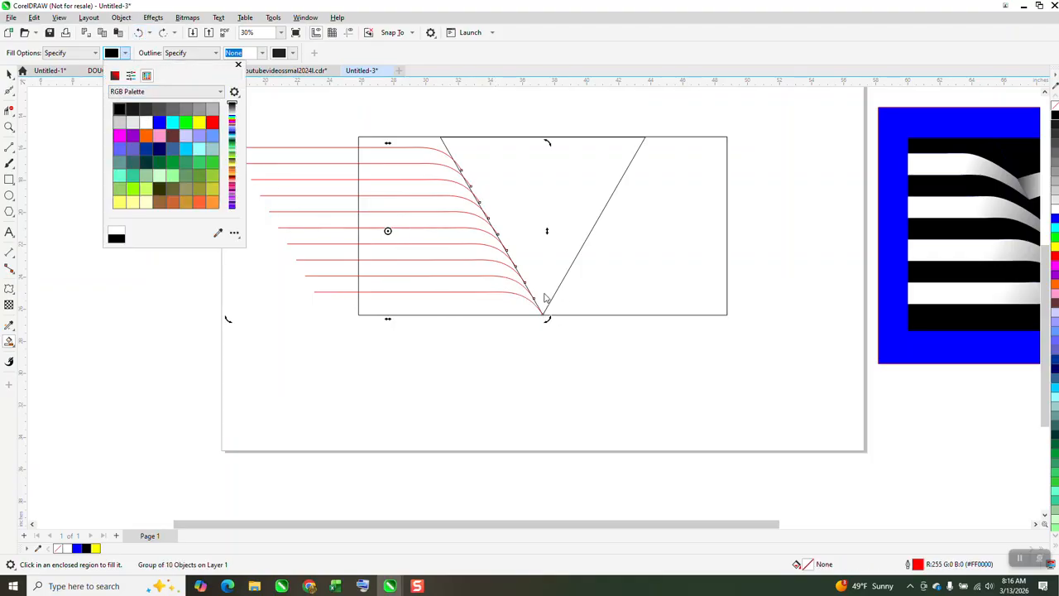
pyautogui.click(494, 284)
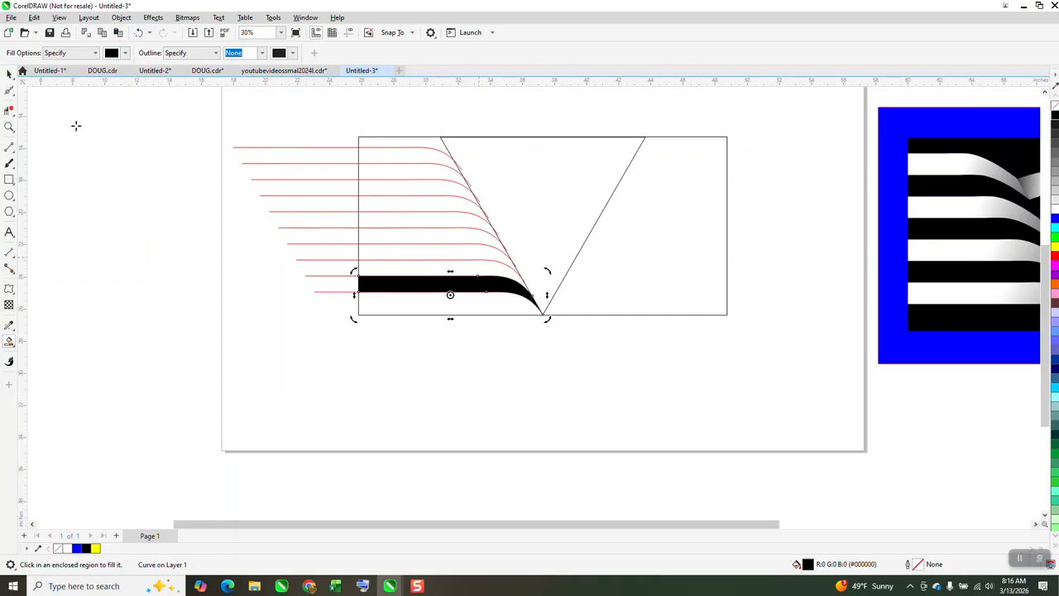
pyautogui.click(138, 33)
# Group the curved lines together with the rectangle and the inverted triangle.
pyautogui.click(9, 73)
pyautogui.moveTo(191, 105); pyautogui.dragTo(788, 374)
pyautogui.hotkey('ctrl', 'g')
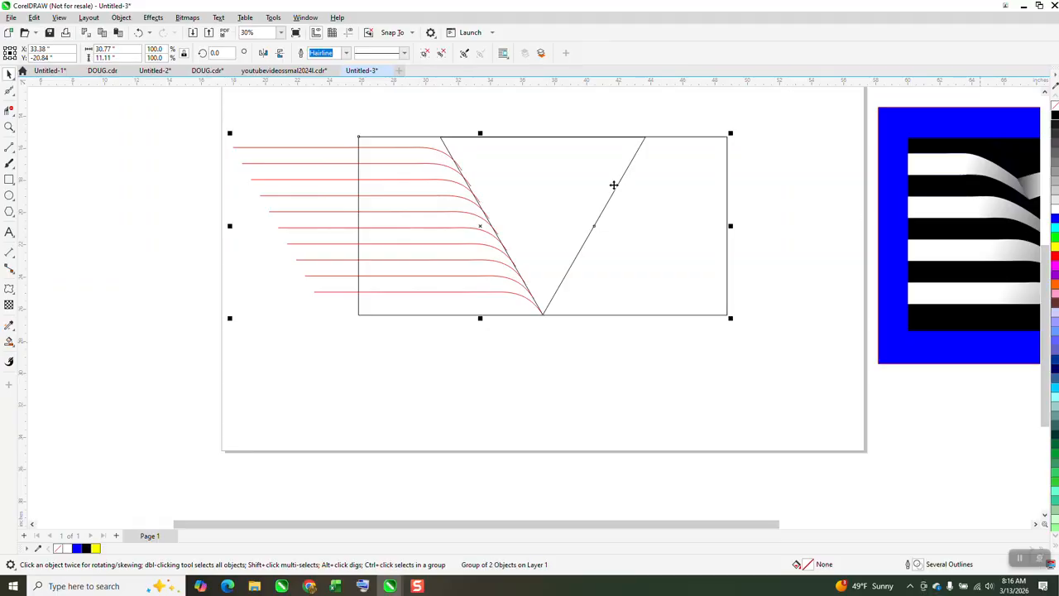
# Smart Fill every other band between the curved lines with black inside the rectangle, making five stripes.
pyautogui.click(10, 342)
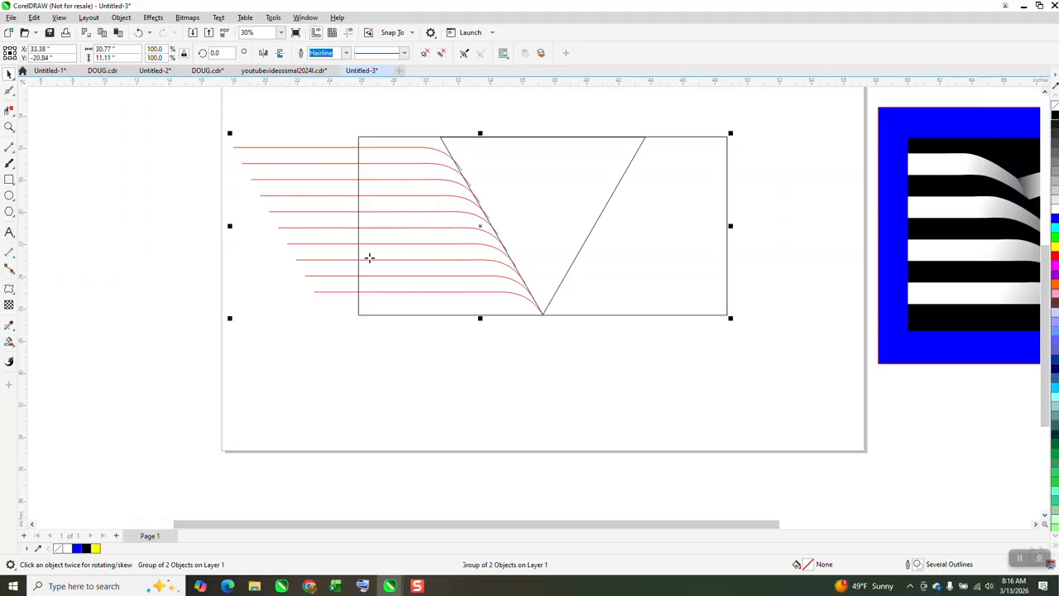
pyautogui.click(415, 279)
pyautogui.click(412, 254)
pyautogui.click(401, 217)
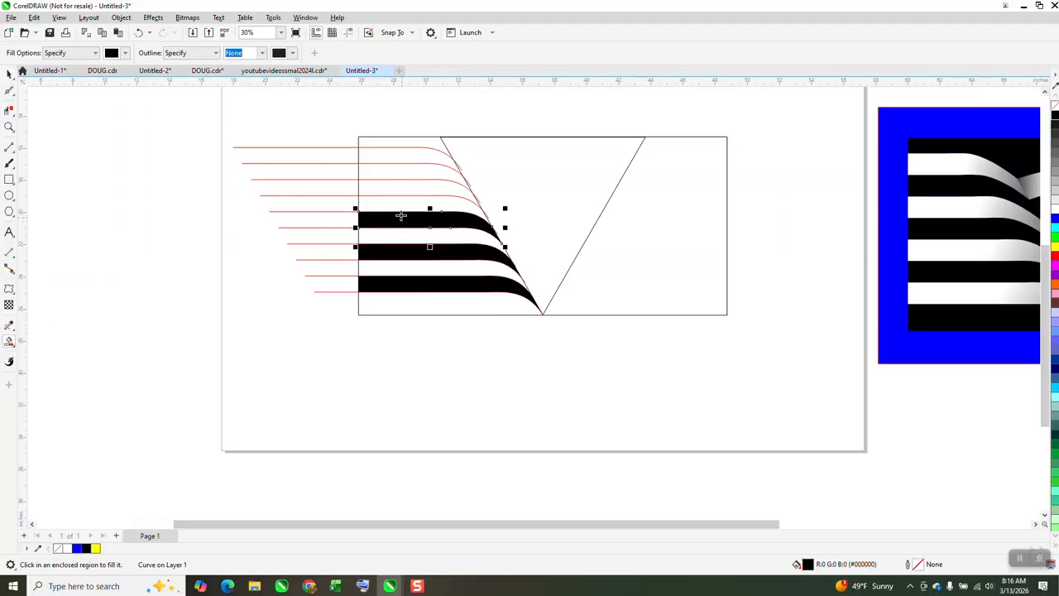
pyautogui.click(398, 188)
pyautogui.click(392, 154)
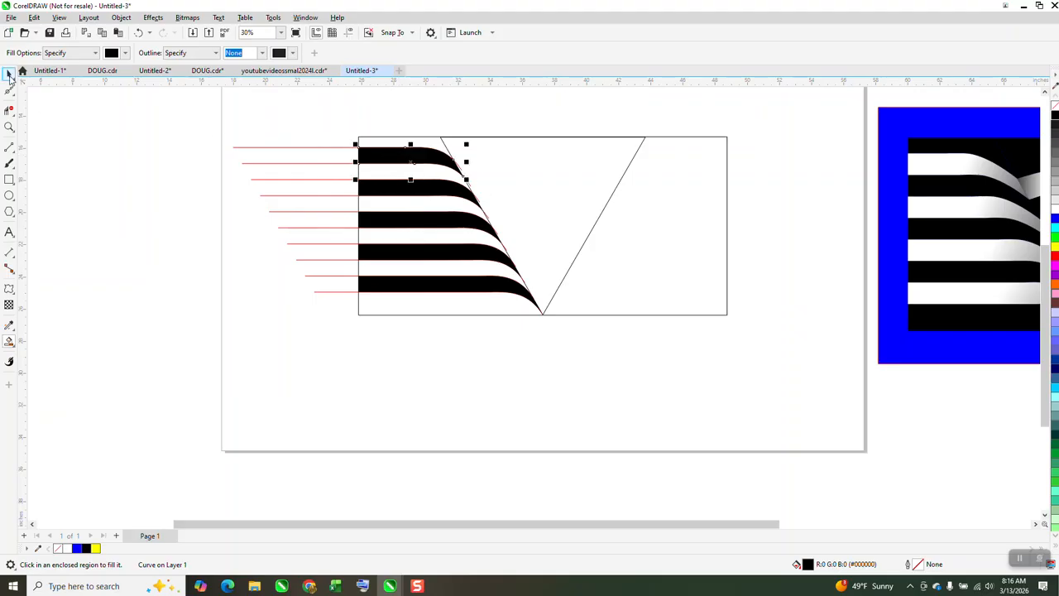
# Group the five black stripes and create a mirrored copy on the opposite side of the triangle within the rectangle.
pyautogui.click(9, 73)
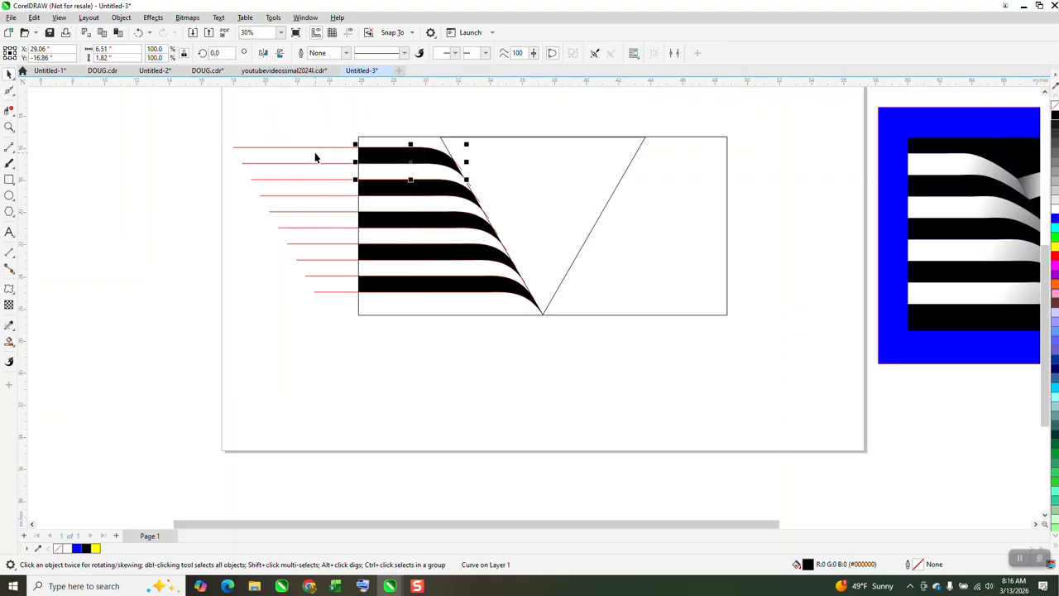
pyautogui.moveTo(350, 138)
pyautogui.mouseDown()
pyautogui.moveTo(433, 284)
pyautogui.moveTo(580, 359)
pyautogui.mouseUp()
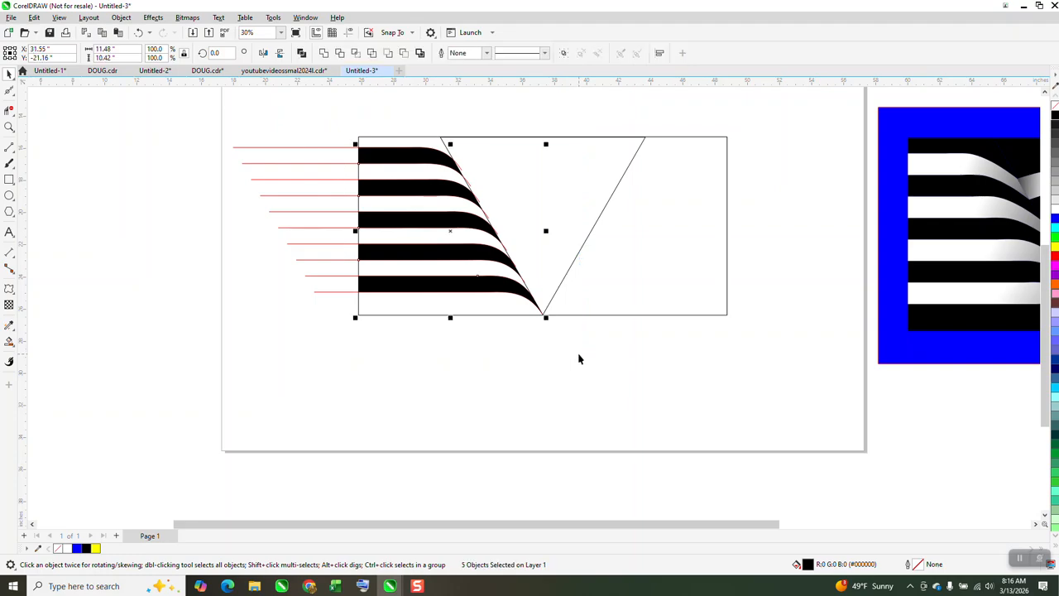
pyautogui.hotkey('ctrl', 'g')
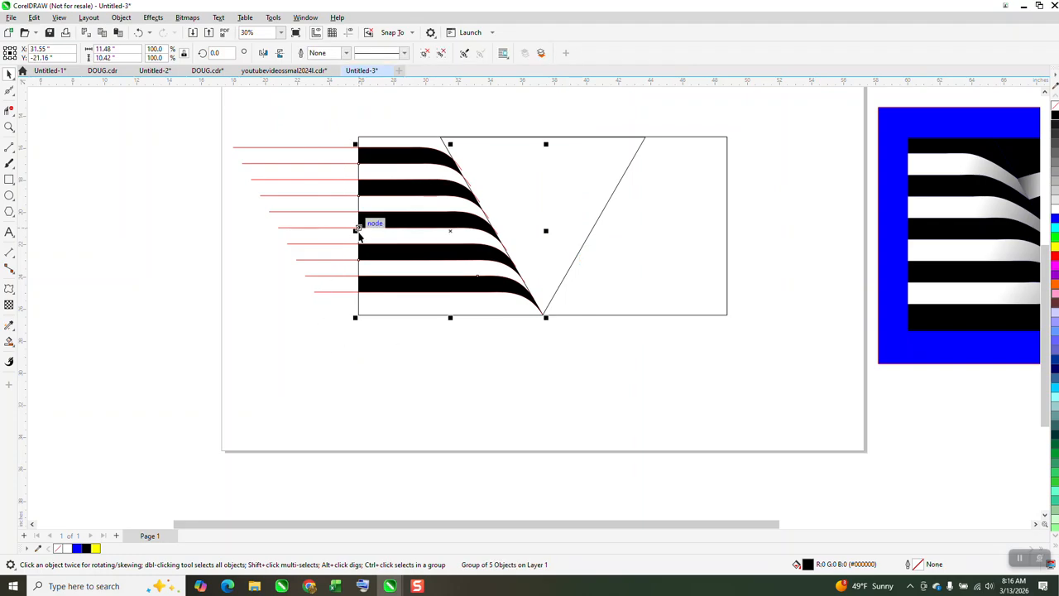
pyautogui.moveTo(356, 229); pyautogui.dragTo(616, 238)
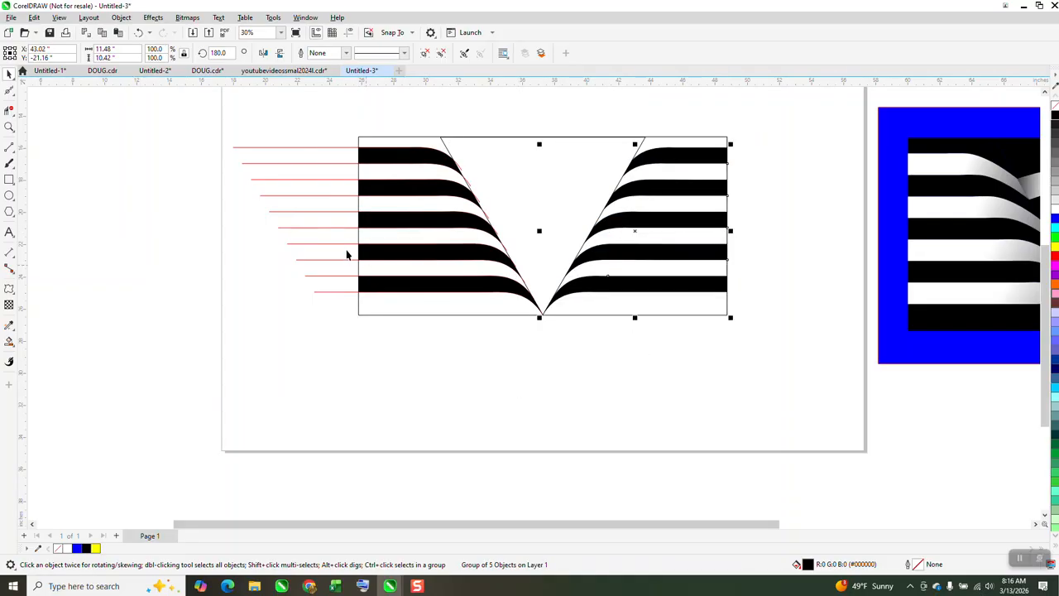
# Ungroup the linework and delete the group of ten red curved lines.
pyautogui.click(318, 196)
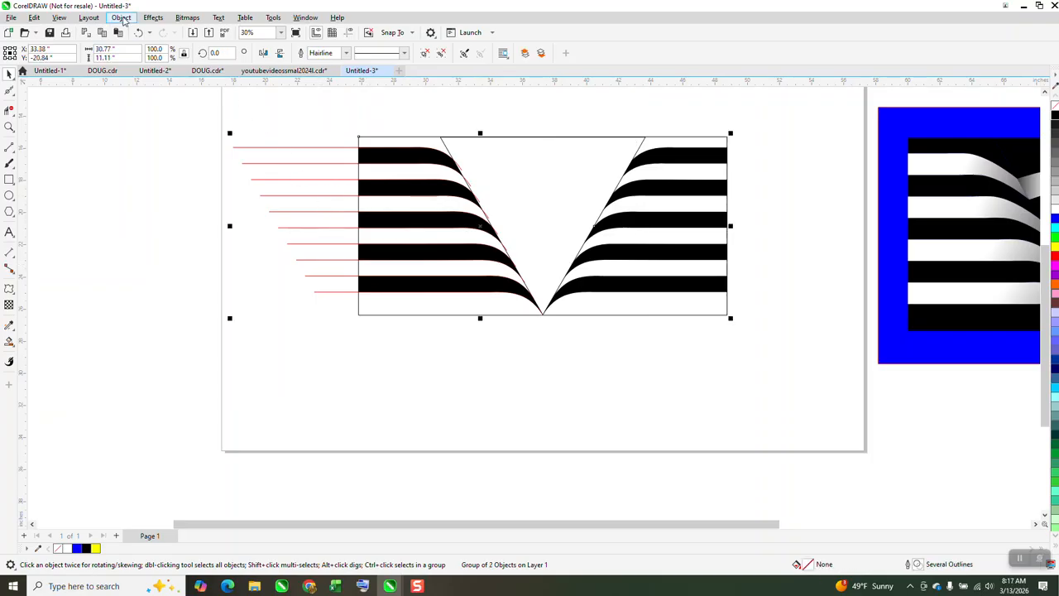
pyautogui.click(121, 18)
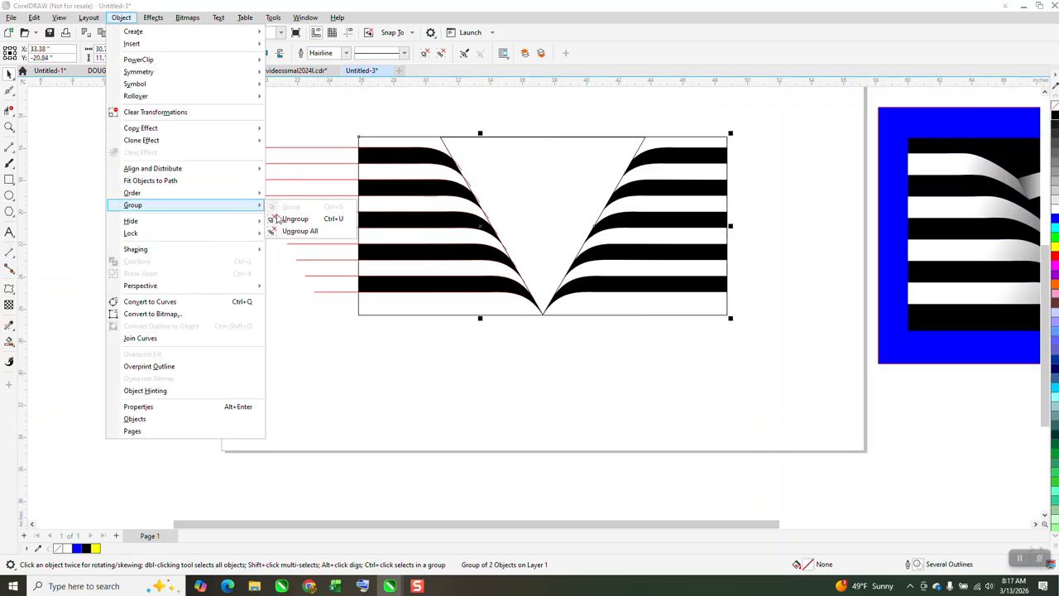
pyautogui.click(277, 218)
pyautogui.hotkey('ctrl', 'u')
pyautogui.moveTo(279, 116); pyautogui.dragTo(279, 129)
pyautogui.moveTo(340, 321); pyautogui.dragTo(345, 315)
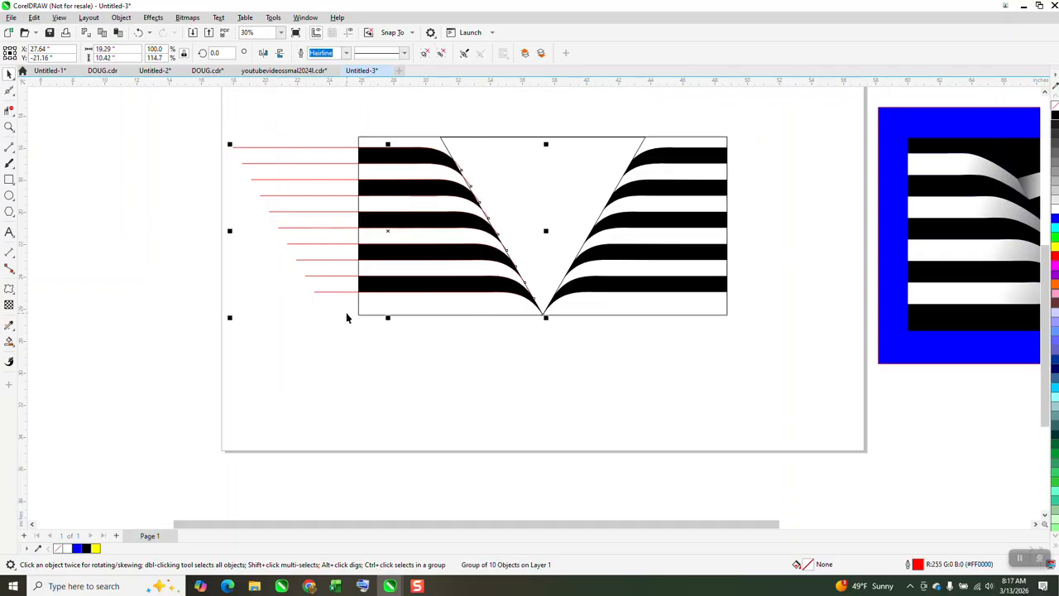
pyautogui.press('Delete')
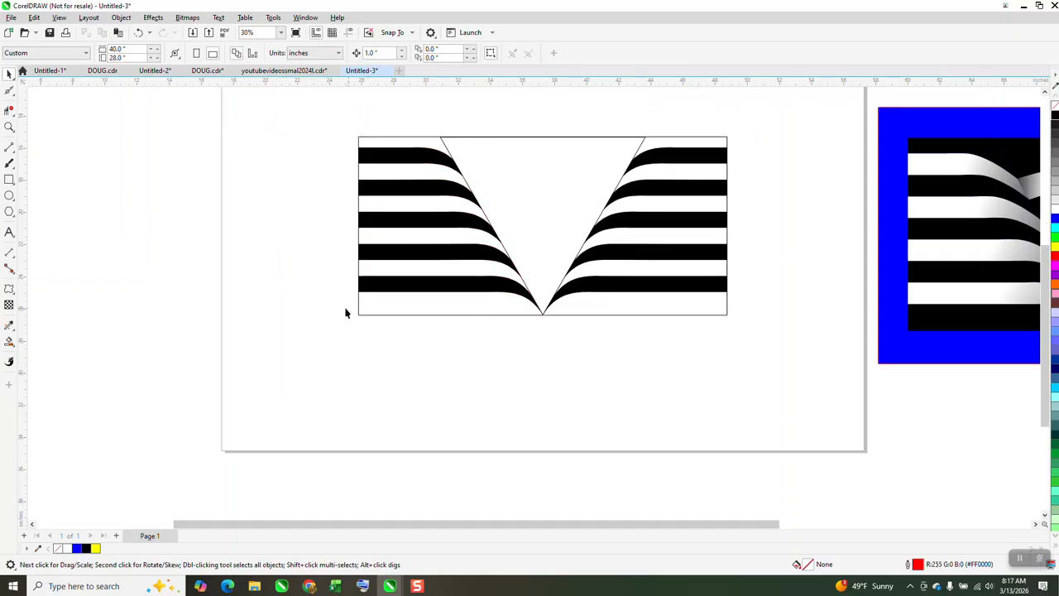
# Draw a 3-point arc across the triangle between the upper edges of the lowest stripes, about 1.35 inches wide and 0.24 inches high.
pyautogui.scroll(-2, 345, 307)
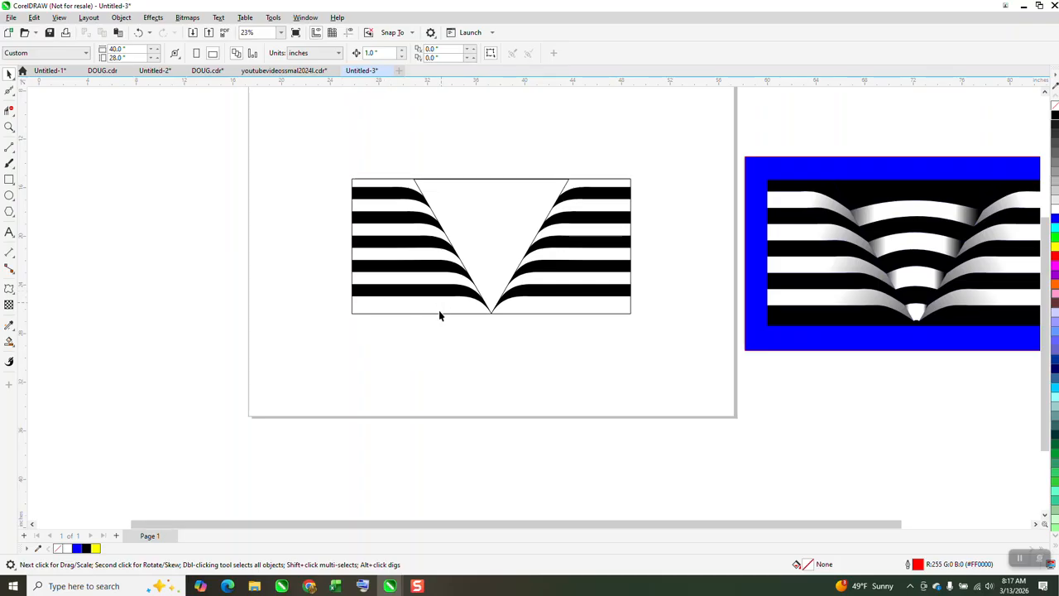
pyautogui.click(9, 127)
pyautogui.moveTo(342, 158); pyautogui.dragTo(665, 364)
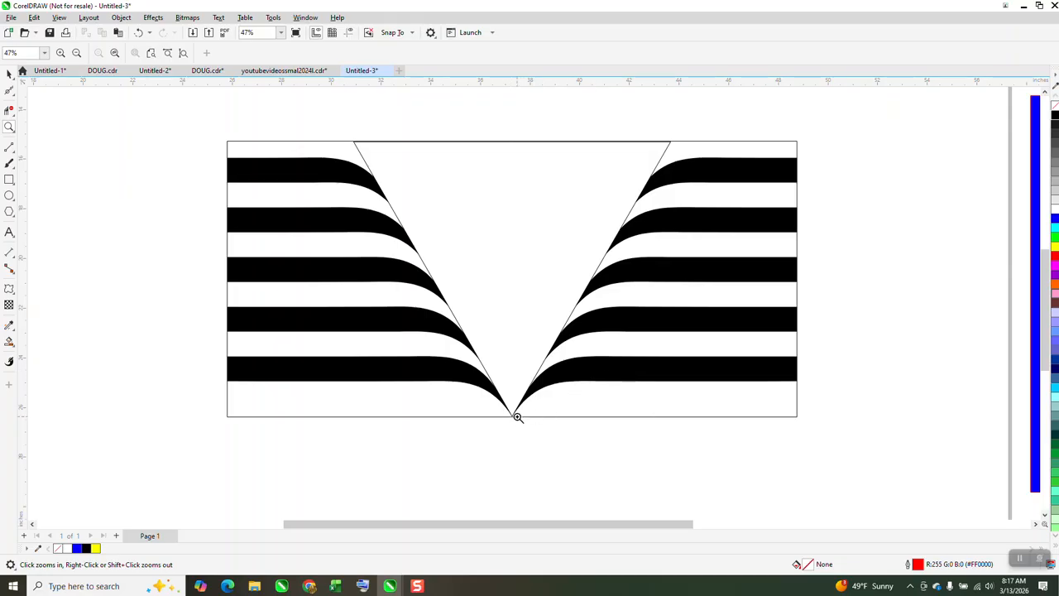
pyautogui.moveTo(468, 357); pyautogui.dragTo(540, 436)
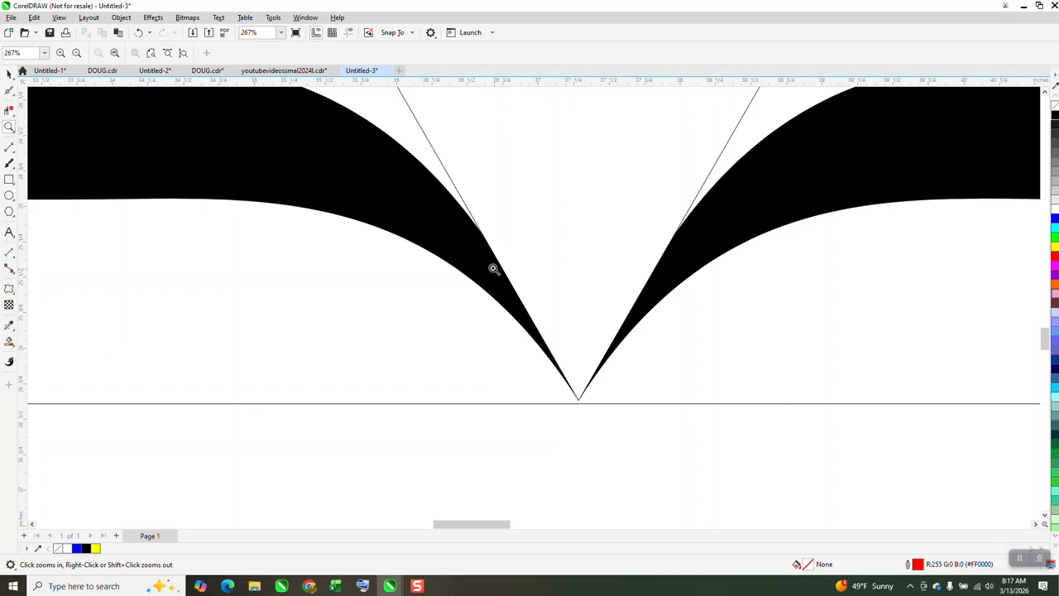
pyautogui.click(15, 156)
pyautogui.click(66, 221)
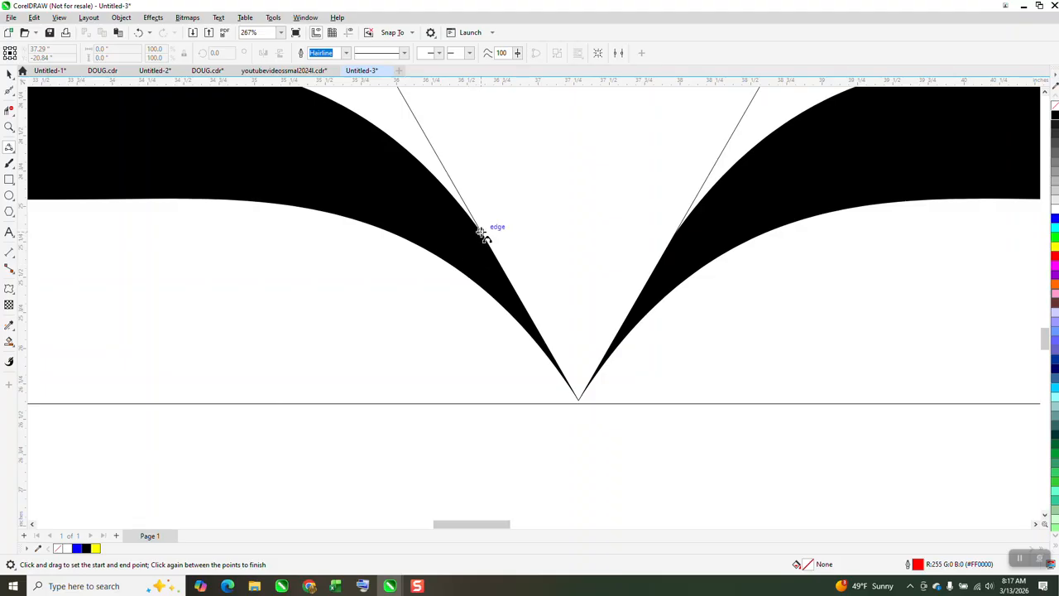
pyautogui.moveTo(484, 235); pyautogui.dragTo(674, 236)
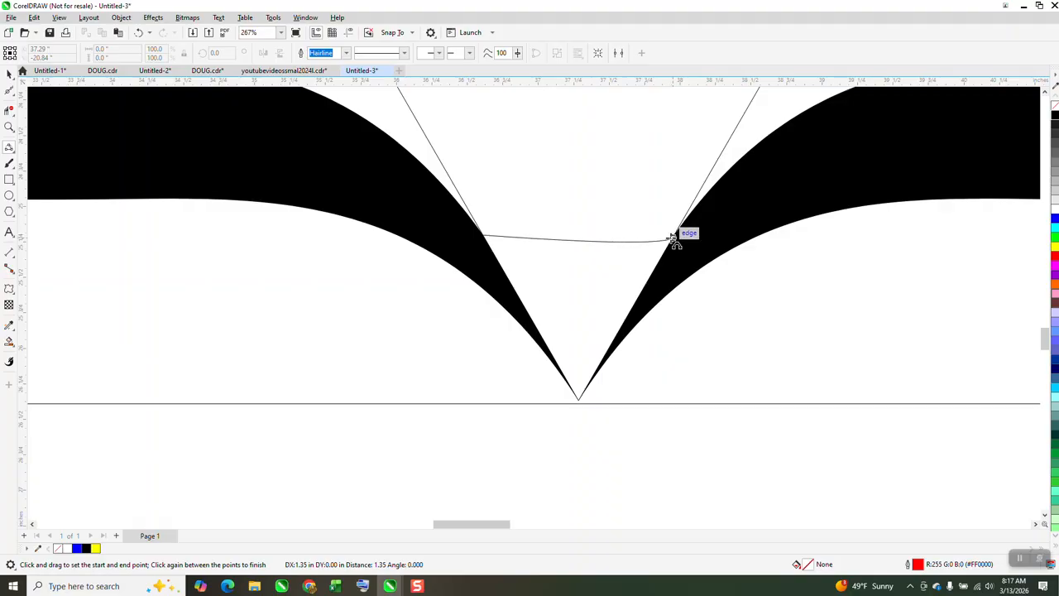
pyautogui.click(609, 207)
# Draw two 3-point arcs across the triangle at the lower and upper edges of the second-lowest stripes, about 2.62 and 3.87 inches wide.
pyautogui.scroll(-3, 629, 248)
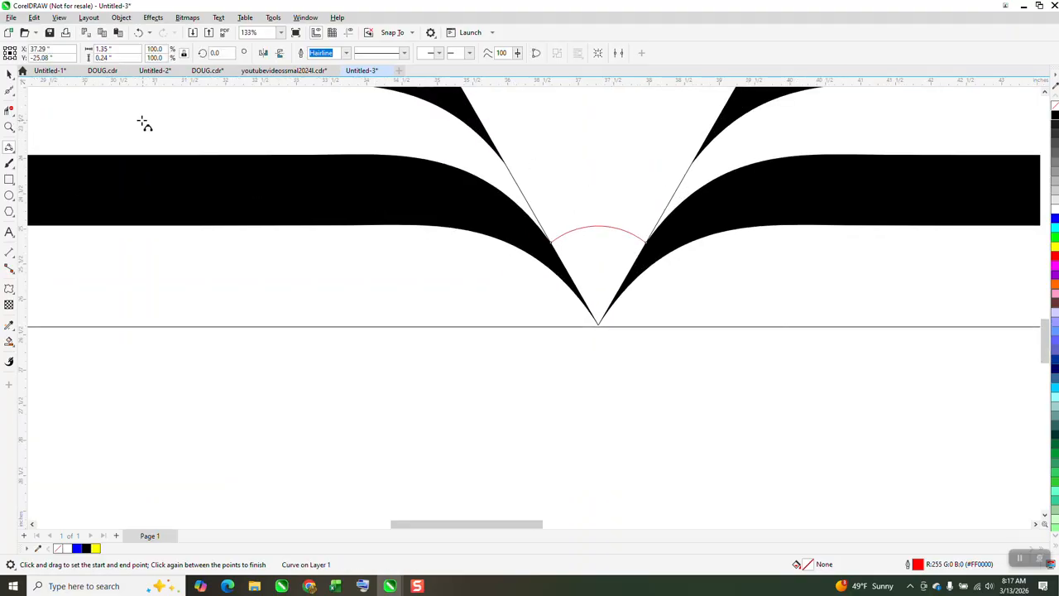
pyautogui.click(9, 126)
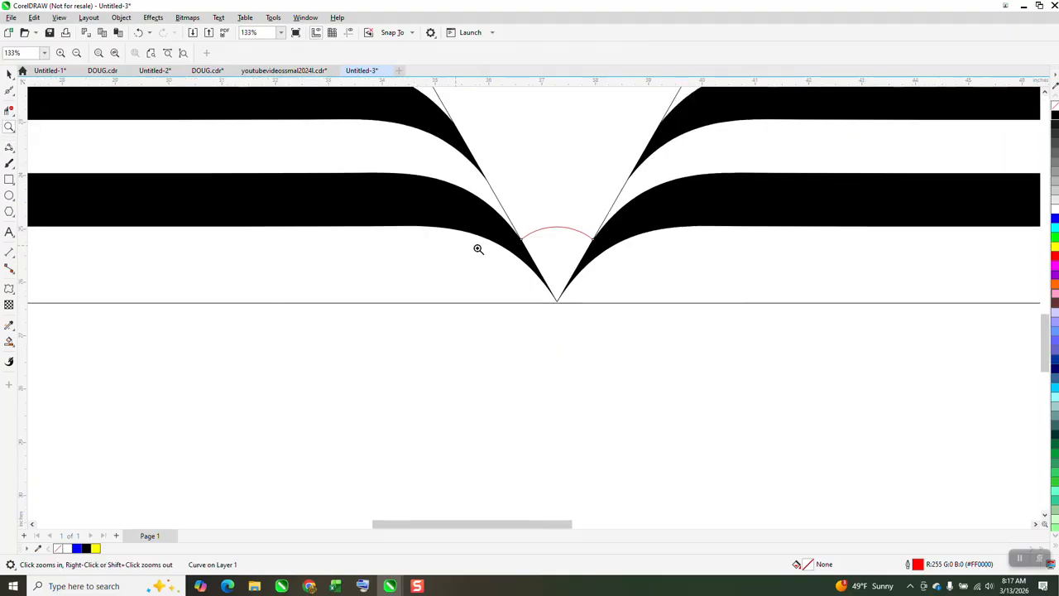
pyautogui.moveTo(439, 109); pyautogui.dragTo(781, 273)
pyautogui.scroll(-3, 447, 318)
pyautogui.click(9, 148)
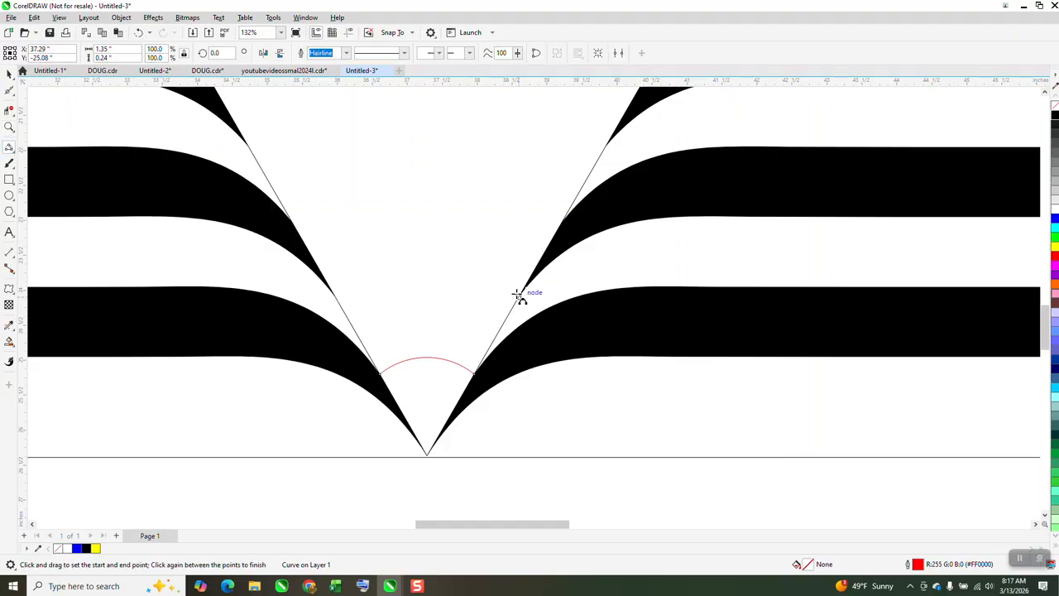
pyautogui.moveTo(520, 296); pyautogui.dragTo(336, 297)
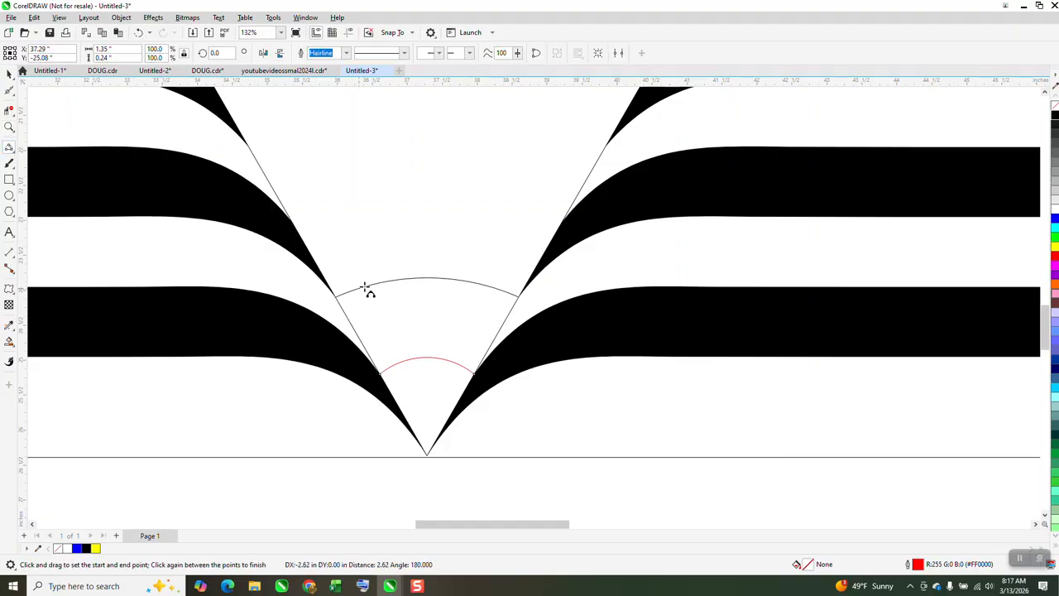
pyautogui.click(375, 273)
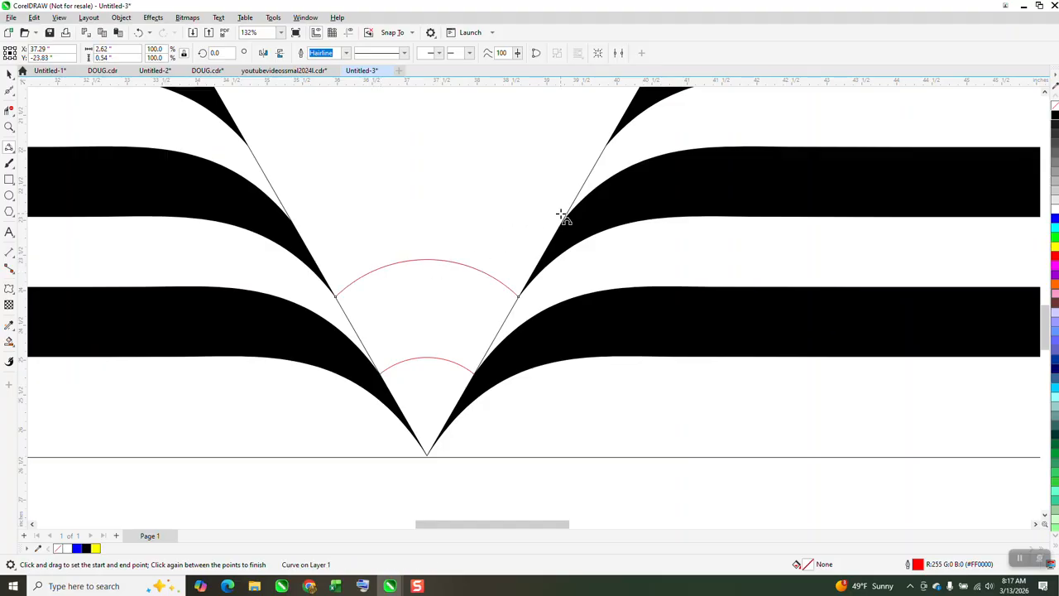
pyautogui.moveTo(561, 224); pyautogui.dragTo(293, 221)
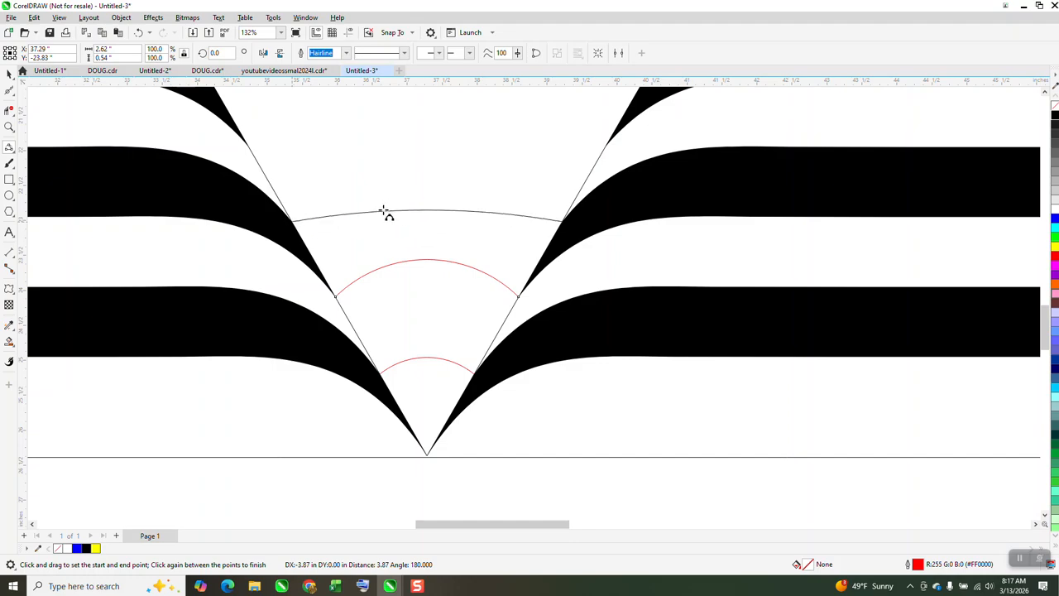
pyautogui.click(398, 189)
# Draw two 3-point arcs across the triangle at the lower and upper edges of the middle stripes, about 5.1 and 6.39 inches wide.
pyautogui.scroll(-2, 365, 240)
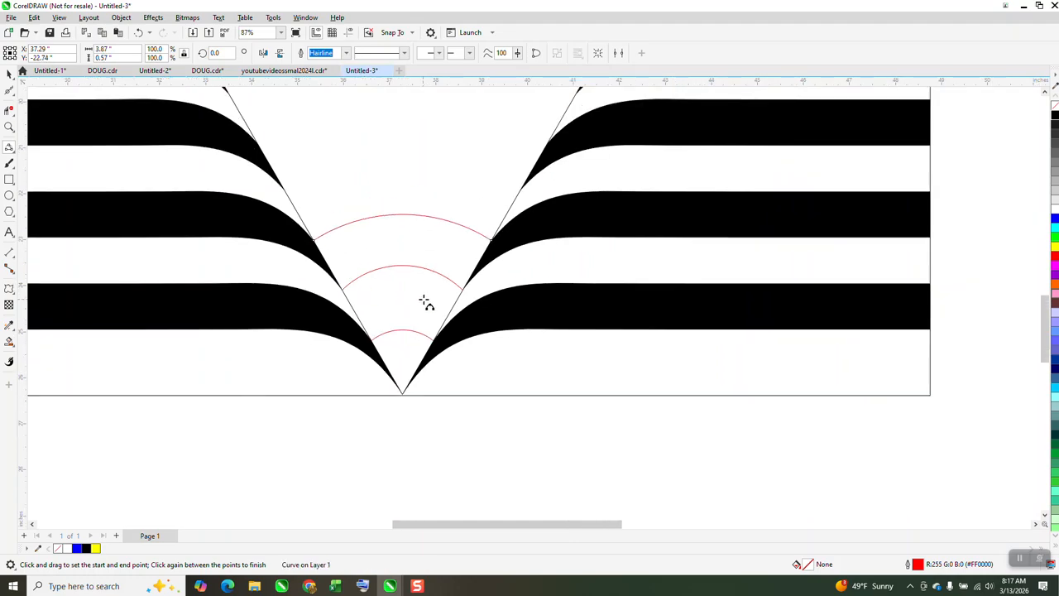
pyautogui.click(9, 126)
pyautogui.moveTo(251, 137); pyautogui.dragTo(508, 265)
pyautogui.click(9, 147)
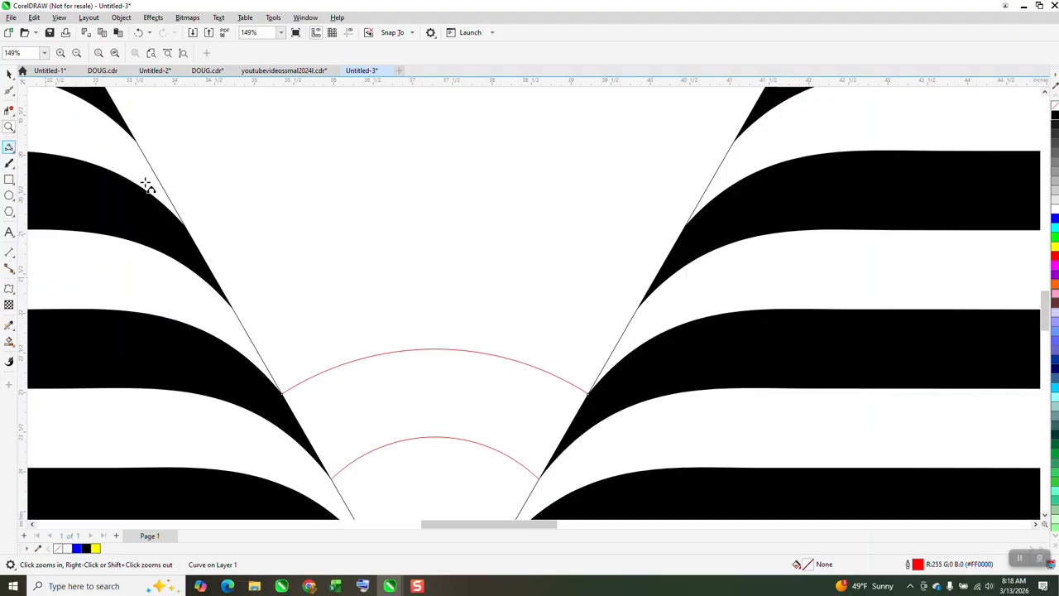
pyautogui.moveTo(639, 306); pyautogui.dragTo(235, 308)
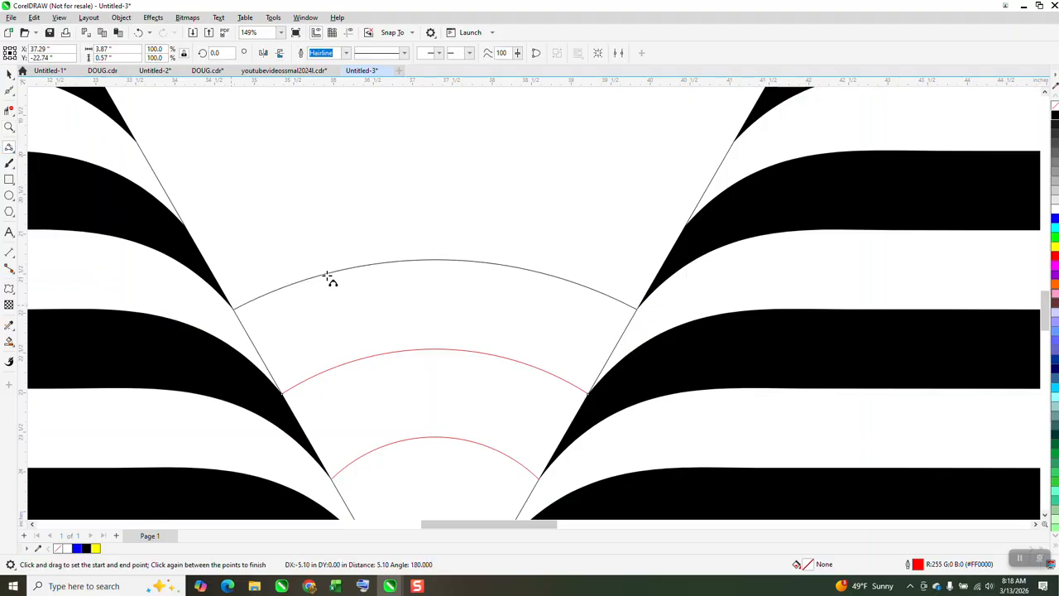
pyautogui.click(364, 264)
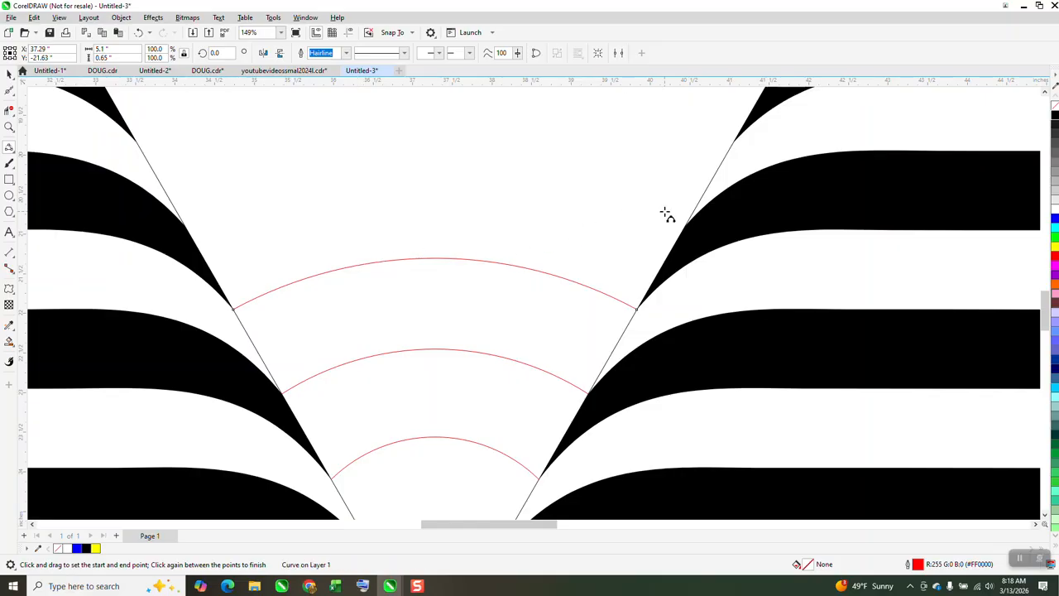
pyautogui.moveTo(686, 220); pyautogui.dragTo(183, 222)
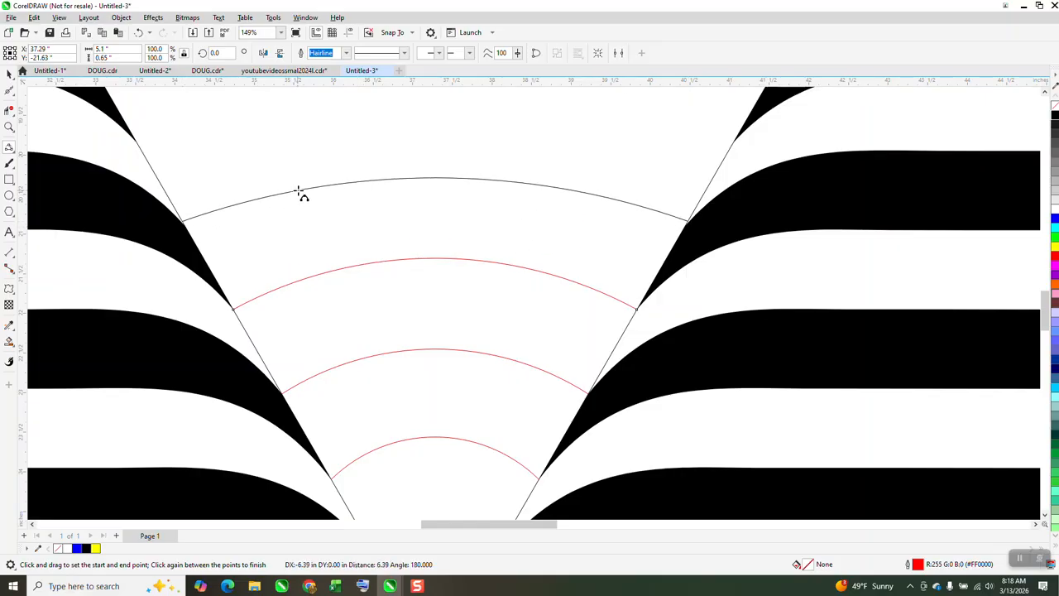
pyautogui.click(298, 190)
# Draw two 3-point arcs across the triangle at the lower and upper edges of the second-highest stripes, about 7.59 and 8.81 inches wide.
pyautogui.scroll(-1, 461, 350)
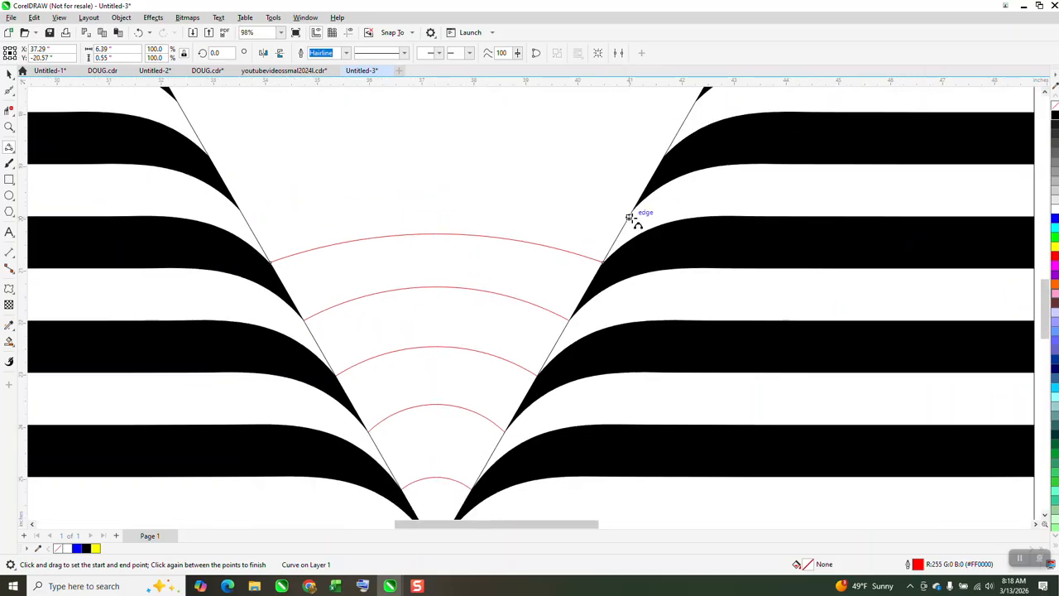
pyautogui.moveTo(634, 208); pyautogui.dragTo(240, 209)
pyautogui.click(293, 192)
pyautogui.moveTo(664, 153); pyautogui.dragTo(207, 153)
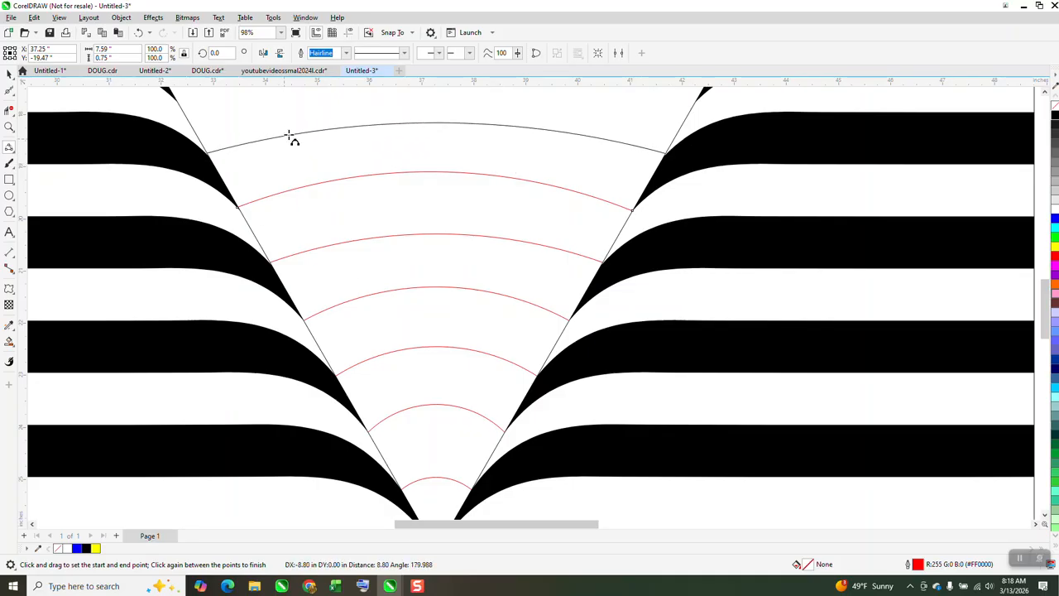
pyautogui.click(288, 135)
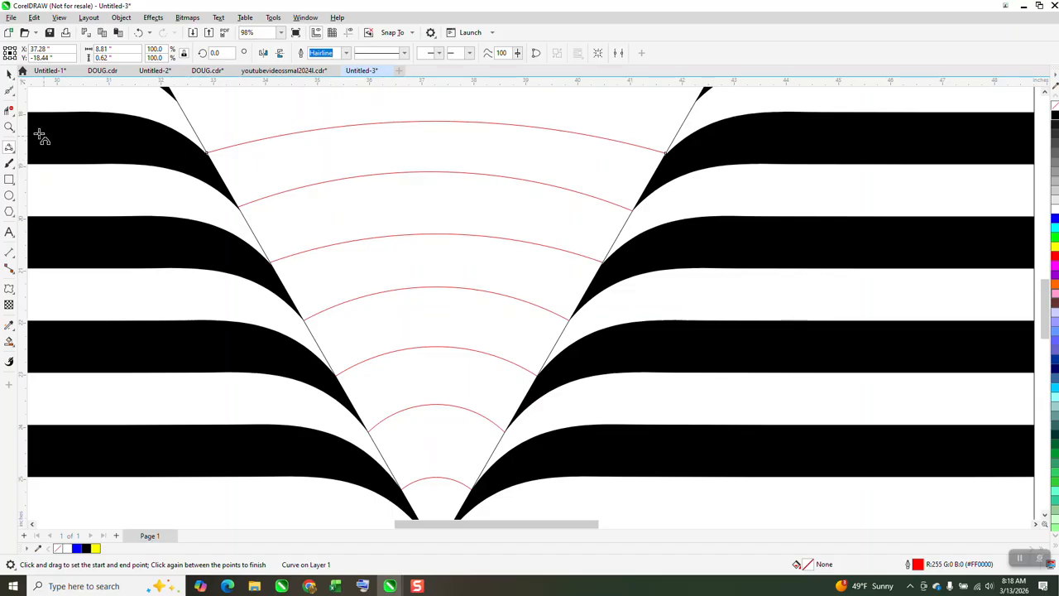
# Move the left end node of the uppermost arc onto the adjoining corner of the second-highest black stripe.
pyautogui.click(9, 113)
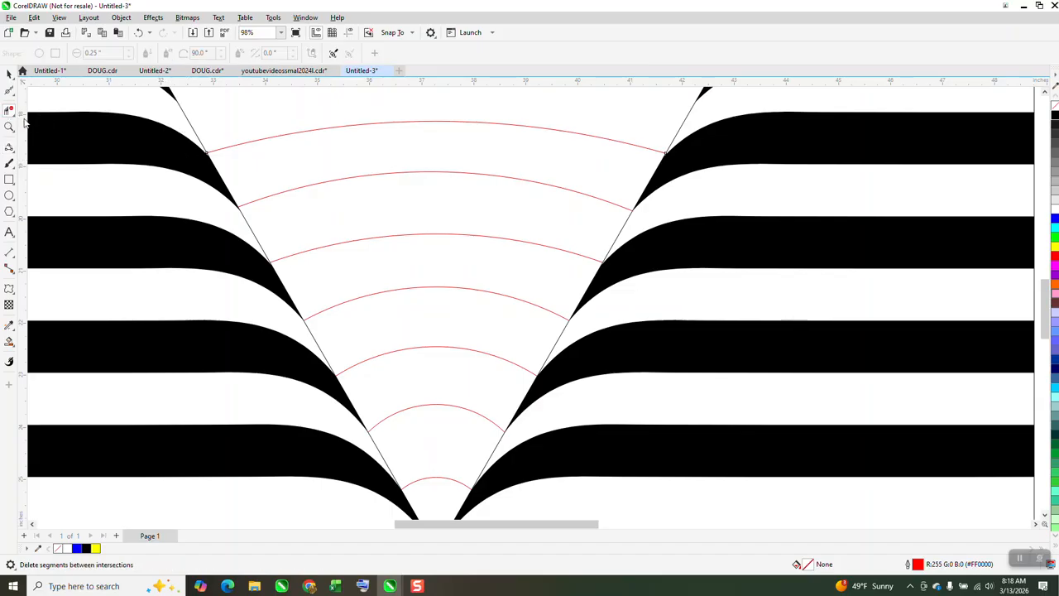
pyautogui.press('z')
pyautogui.moveTo(172, 134); pyautogui.dragTo(243, 171)
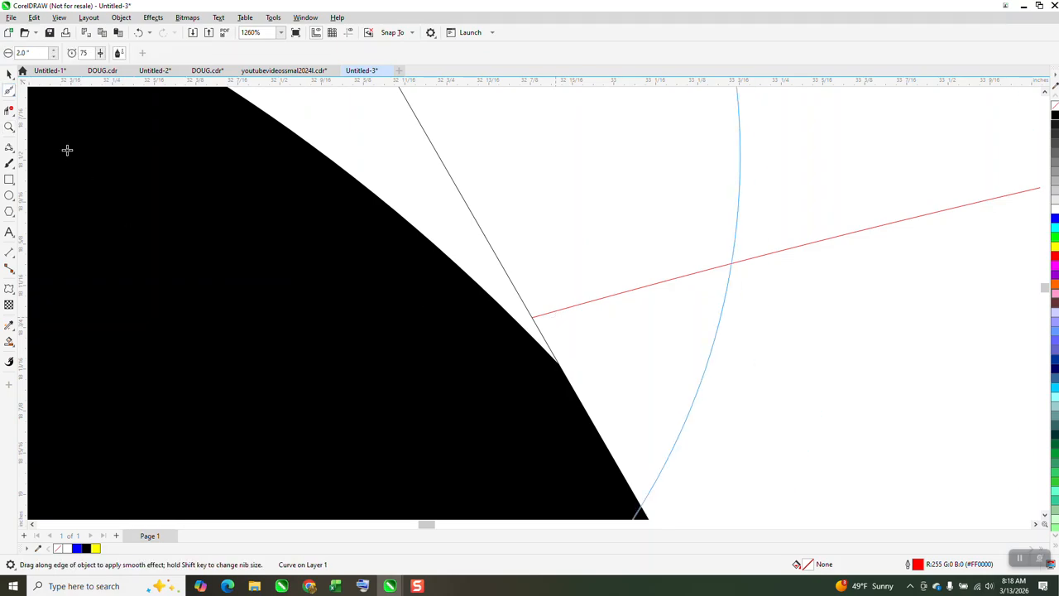
pyautogui.click(9, 74)
pyautogui.click(545, 315)
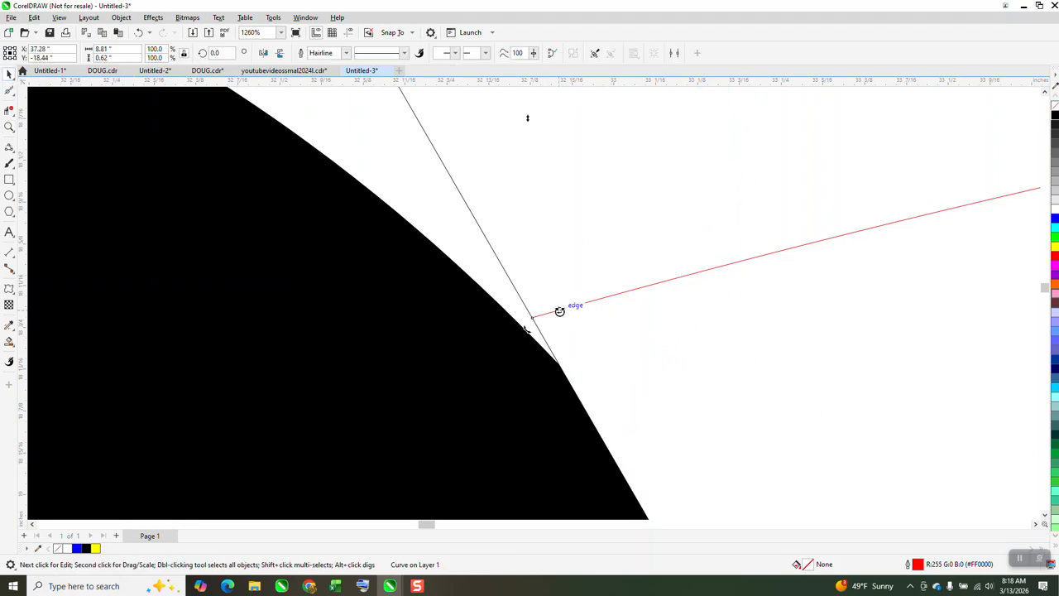
pyautogui.click(582, 306)
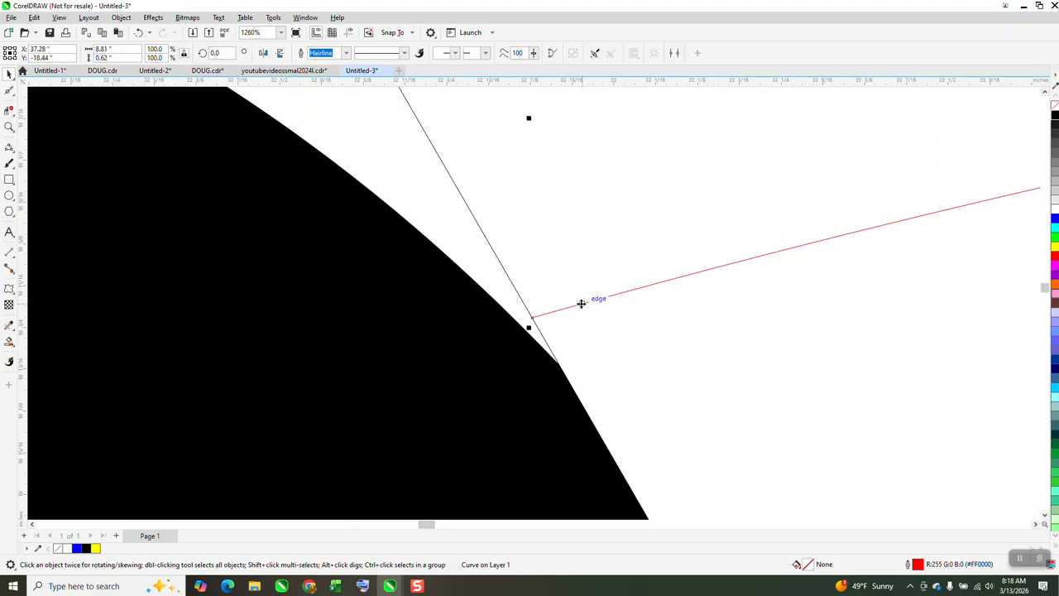
pyautogui.click(10, 91)
pyautogui.moveTo(532, 318); pyautogui.dragTo(558, 369)
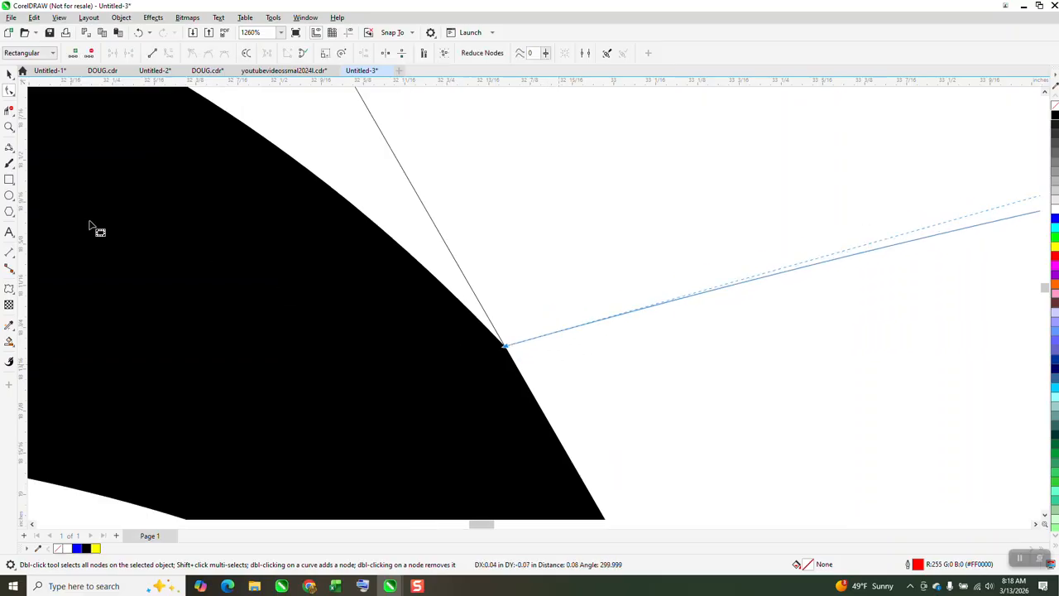
# Draw two 3-point arcs across the triangle at the lower and upper edges of the highest stripes, about 9.94 and 11.13 inches wide.
pyautogui.scroll(-2, 106, 229)
pyautogui.scroll(-2, 249, 284)
pyautogui.scroll(-2, 489, 280)
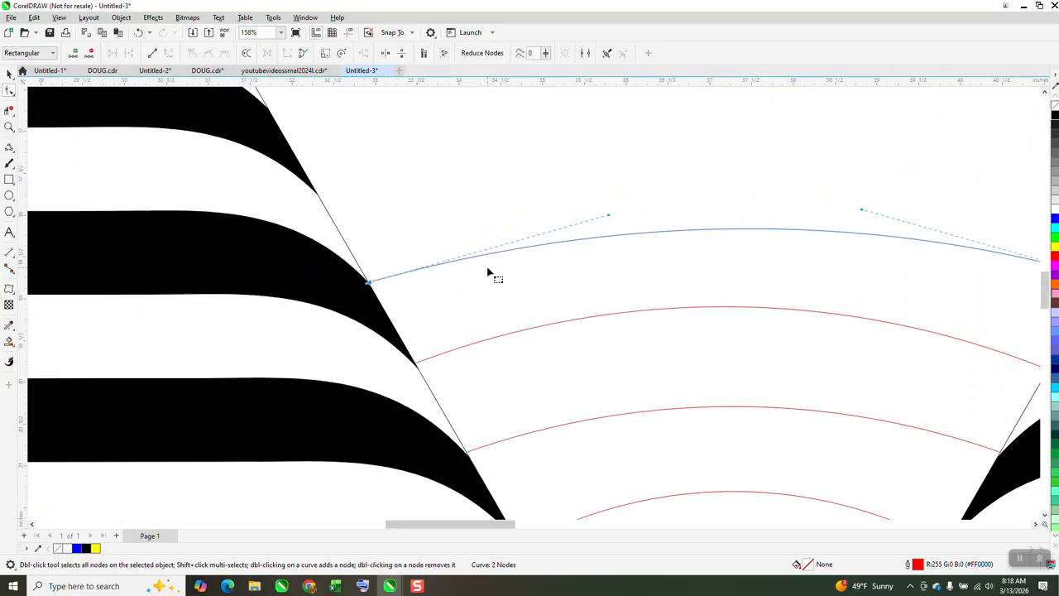
pyautogui.scroll(-1, 510, 279)
pyautogui.scroll(-1, 124, 194)
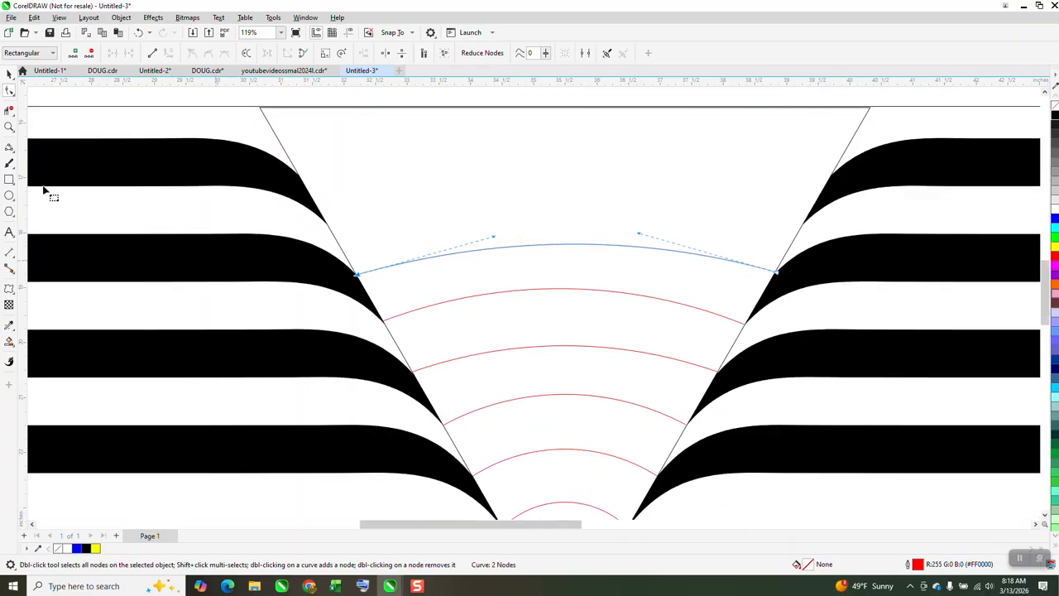
pyautogui.click(9, 163)
pyautogui.moveTo(330, 224); pyautogui.dragTo(804, 222)
pyautogui.click(634, 189)
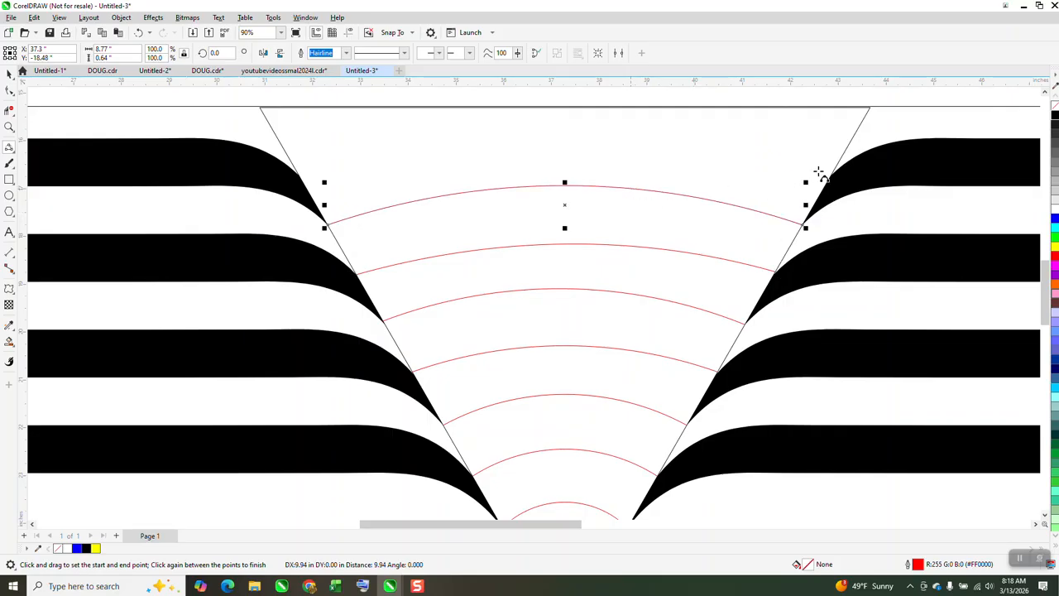
pyautogui.moveTo(831, 175); pyautogui.dragTo(298, 178)
pyautogui.click(373, 156)
# Smart Fill the triangle's bottom tip and every second arc band above it with black so they join the side stripes.
pyautogui.scroll(-2, 253, 203)
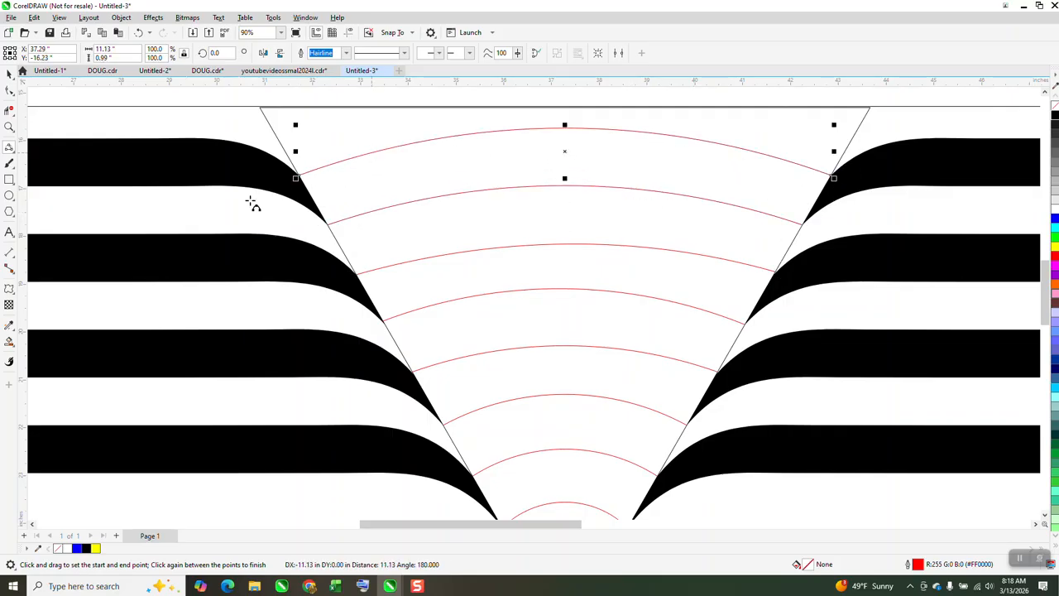
pyautogui.scroll(-2, 269, 234)
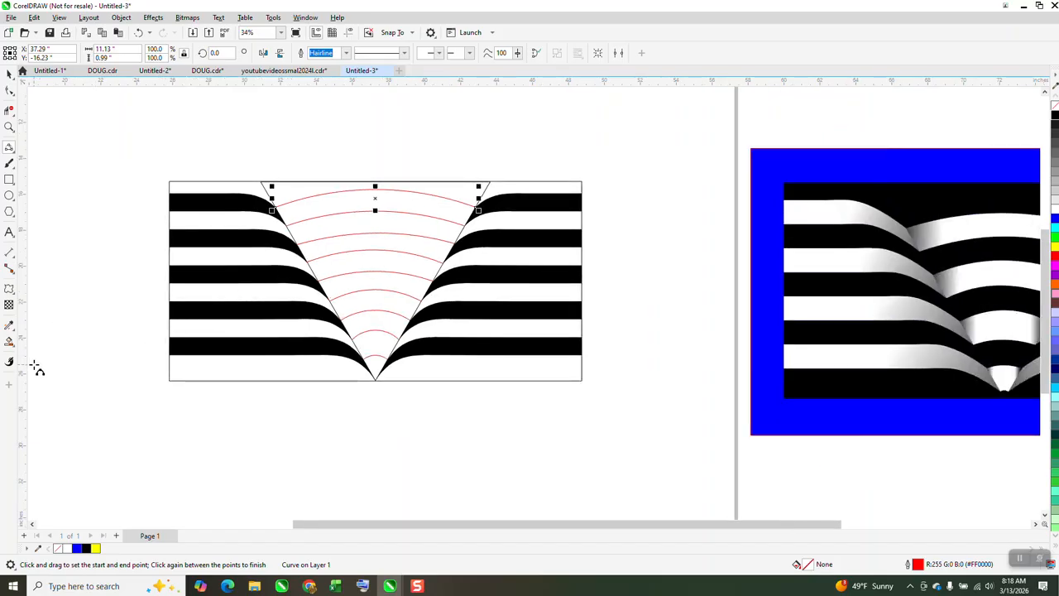
pyautogui.click(9, 344)
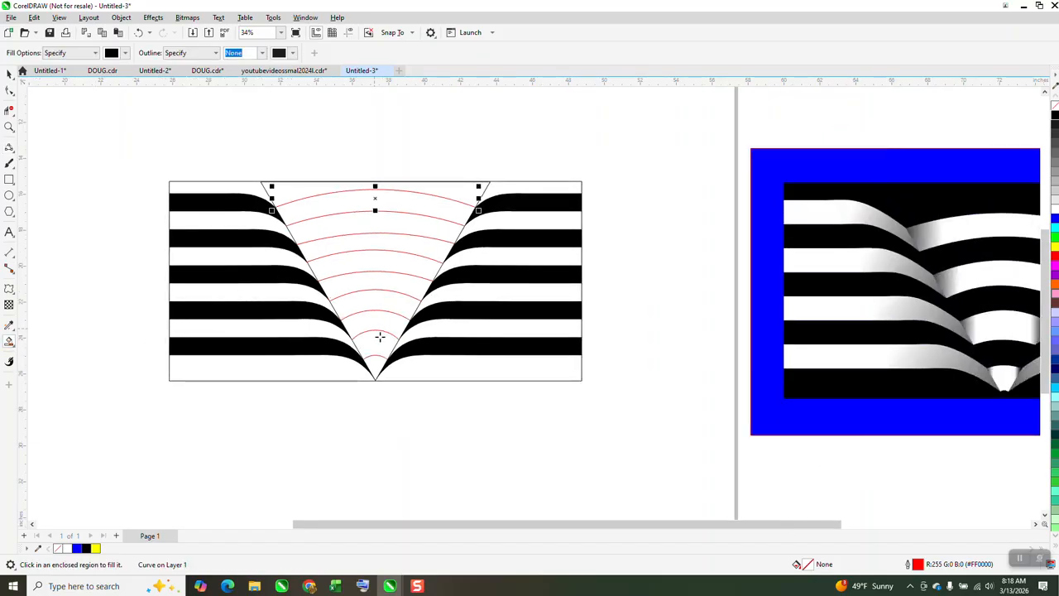
pyautogui.click(379, 362)
pyautogui.click(380, 324)
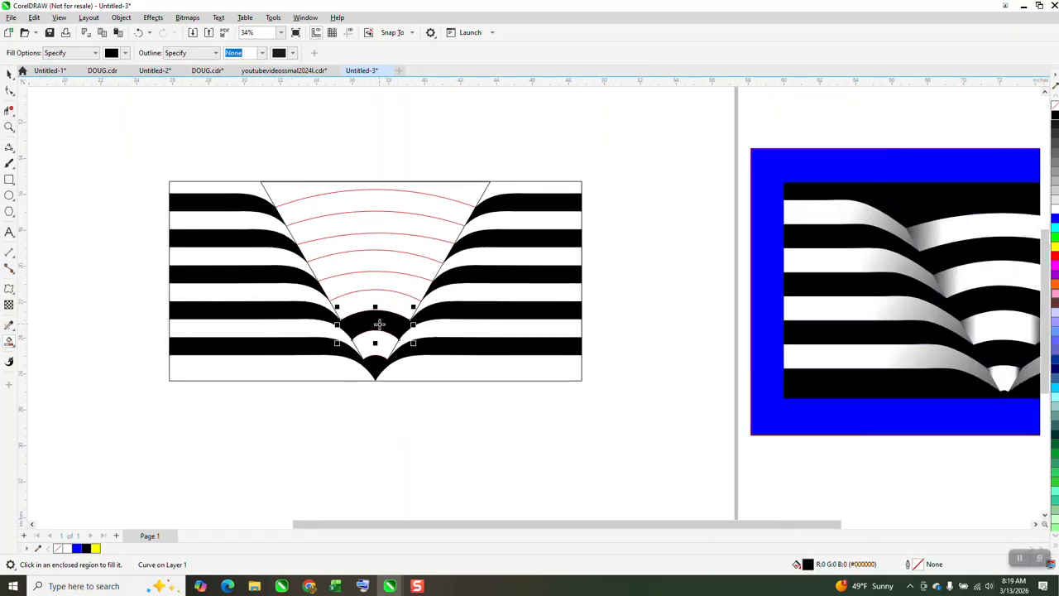
pyautogui.click(380, 282)
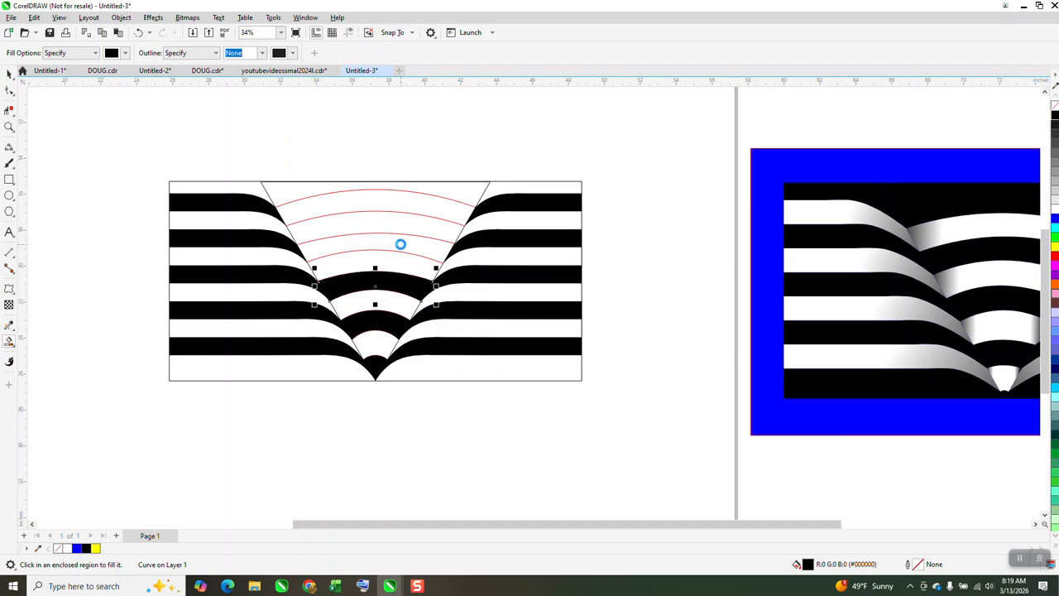
pyautogui.click(400, 244)
pyautogui.click(386, 206)
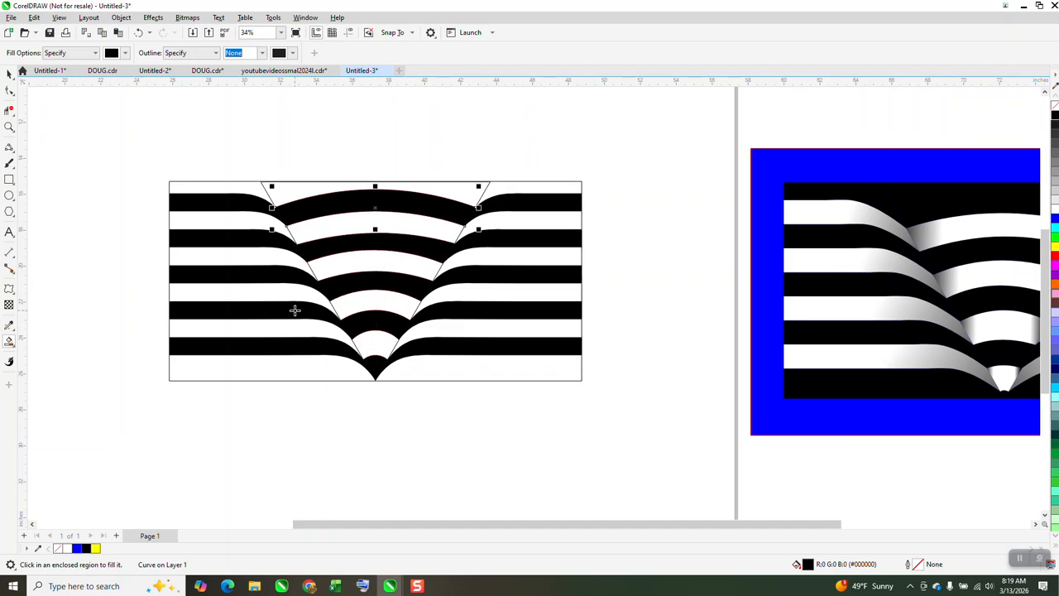
# Select the whole striped artwork, including its outlines and arcs, and group it.
pyautogui.press('space')
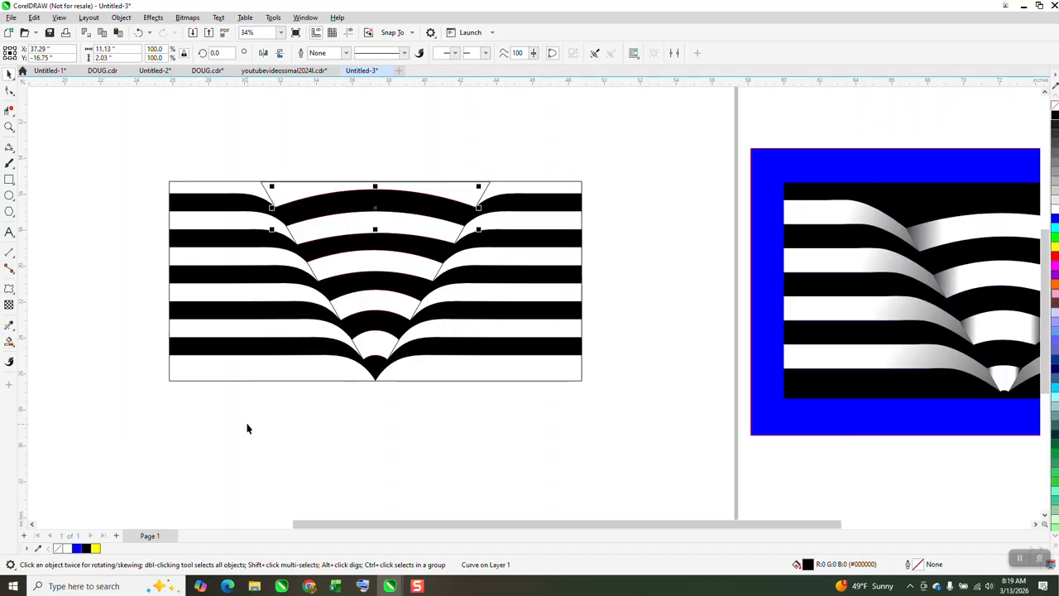
pyautogui.moveTo(145, 169); pyautogui.dragTo(677, 457)
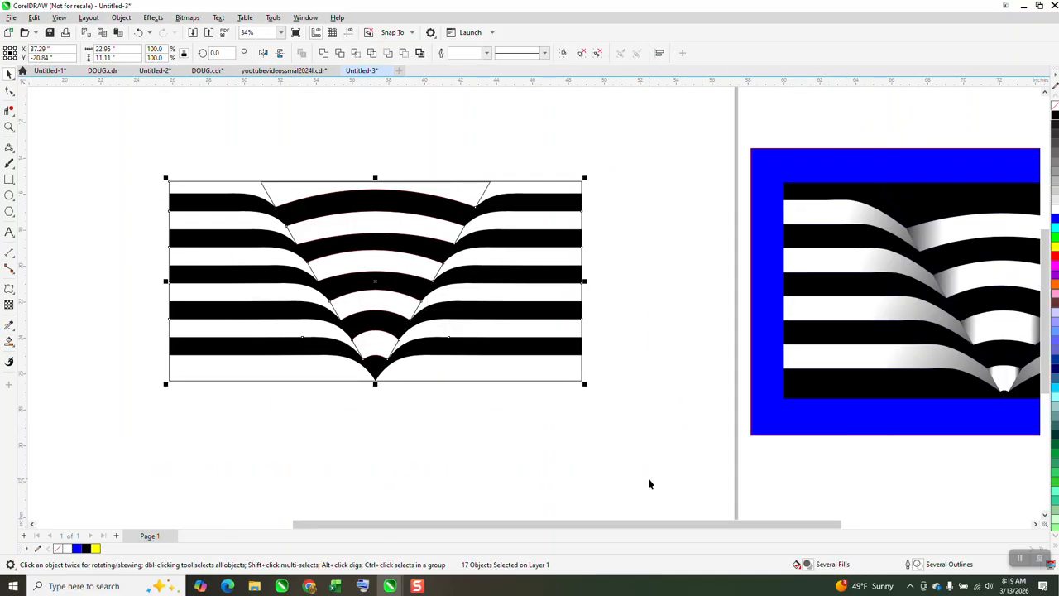
pyautogui.hotkey('ctrl', 'g')
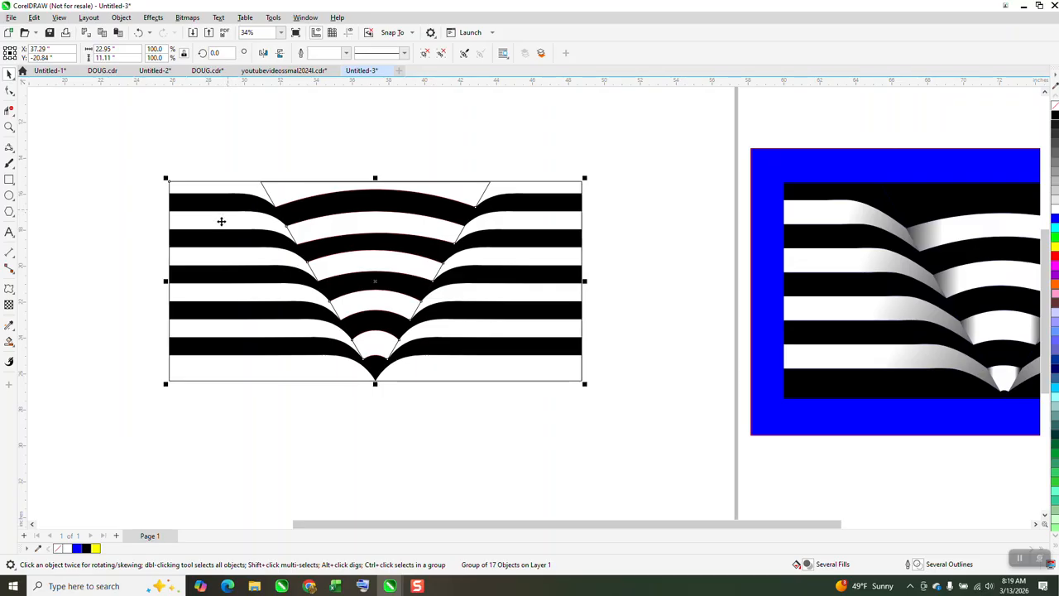
# Set the Smart Fill colour to white.
pyautogui.click(9, 341)
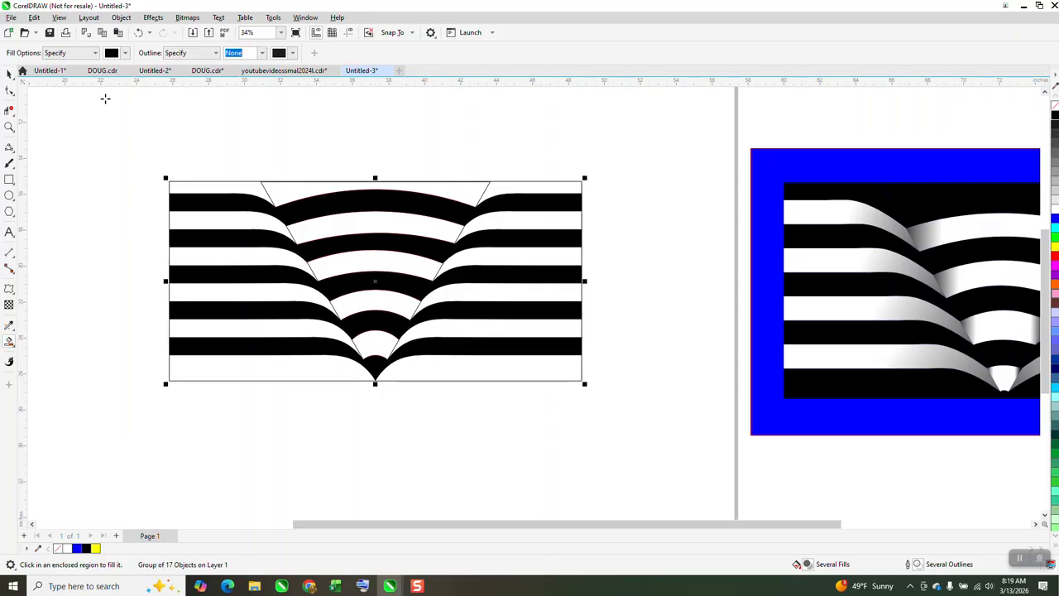
pyautogui.click(125, 53)
pyautogui.click(146, 123)
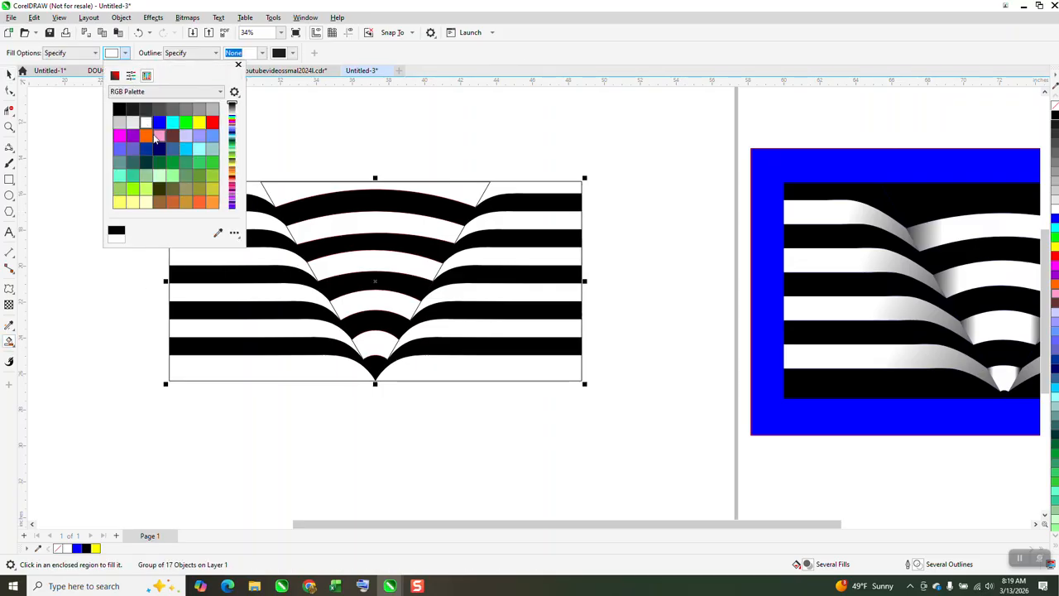
pyautogui.click(9, 180)
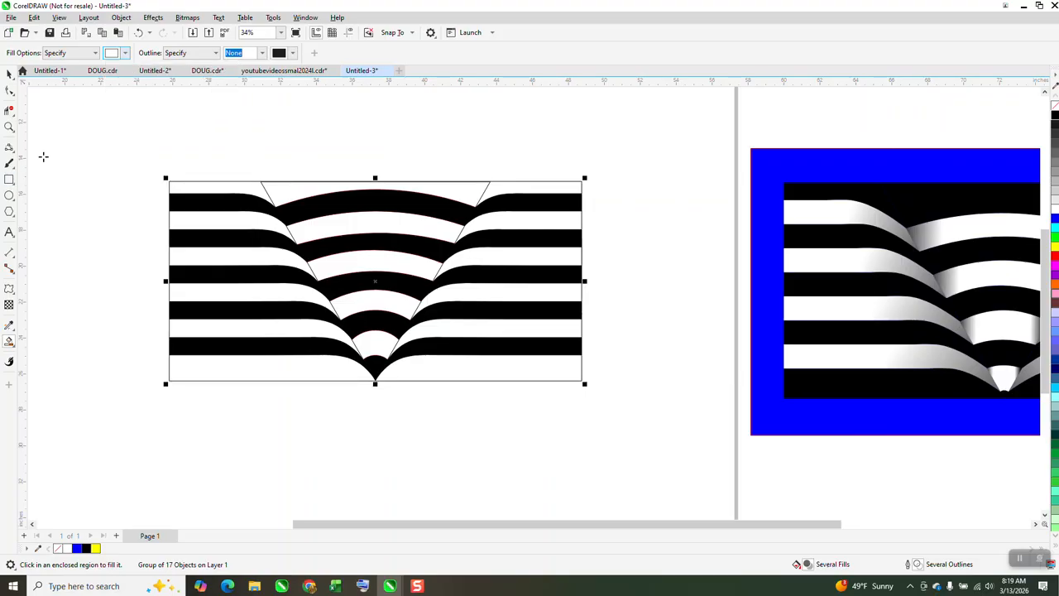
pyautogui.click(81, 148)
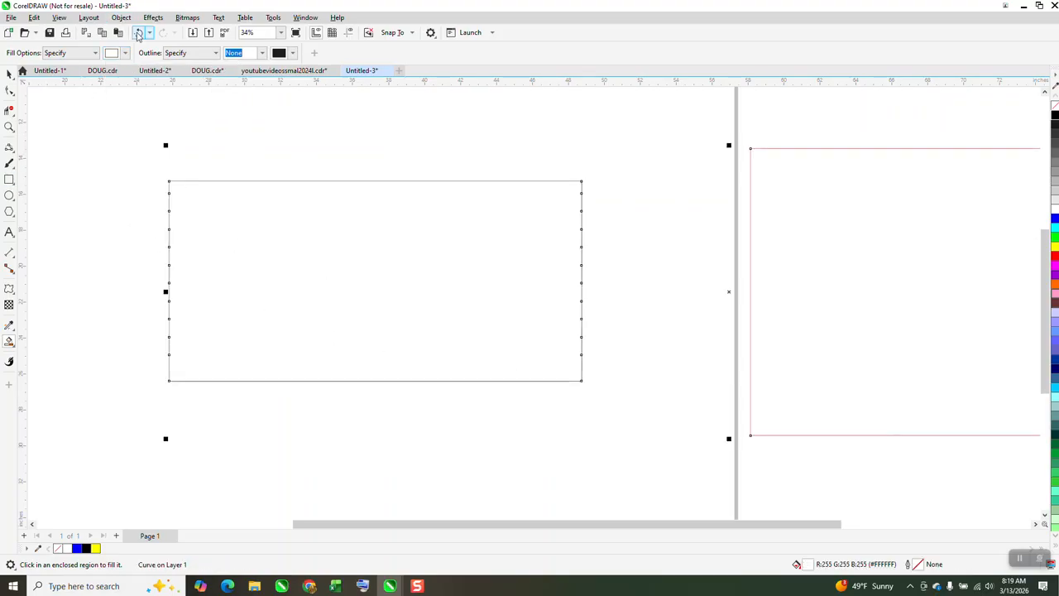
pyautogui.click(138, 32)
# Draw a blue-filled rectangle about 30.79 by 17.54 inches around the striped artwork and send it to the back.
pyautogui.click(9, 180)
pyautogui.moveTo(94, 134); pyautogui.dragTo(646, 449)
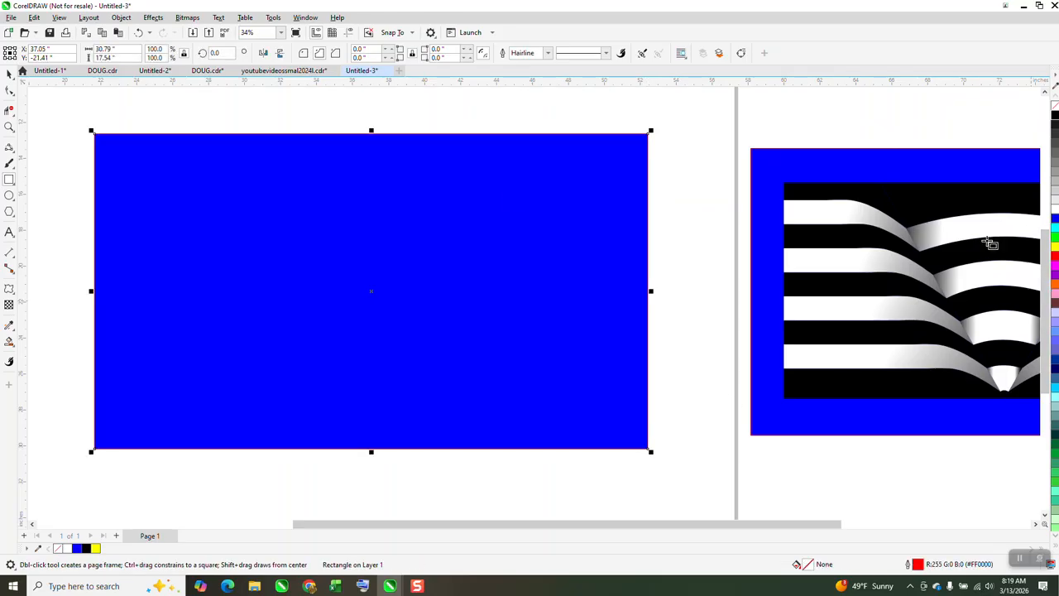
pyautogui.click(1055, 218)
pyautogui.click(121, 18)
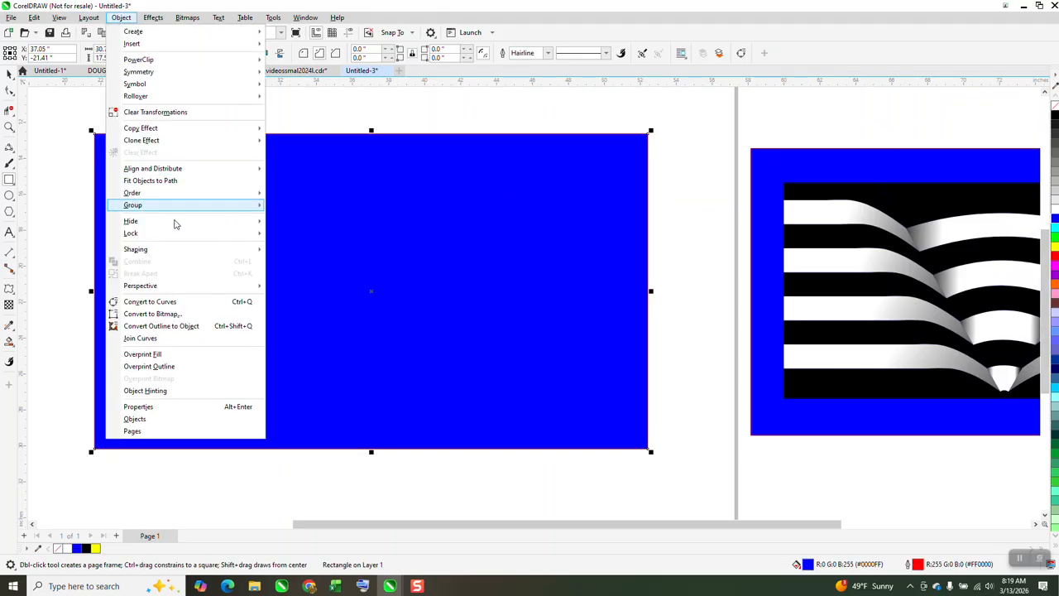
pyautogui.moveTo(153, 215)
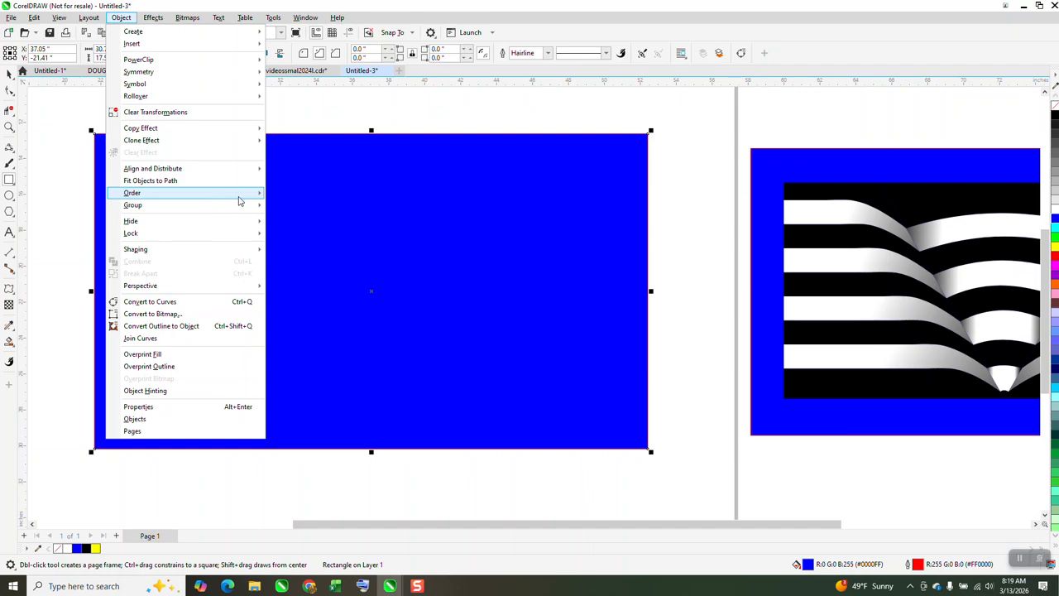
pyautogui.moveTo(256, 199)
pyautogui.click(286, 207)
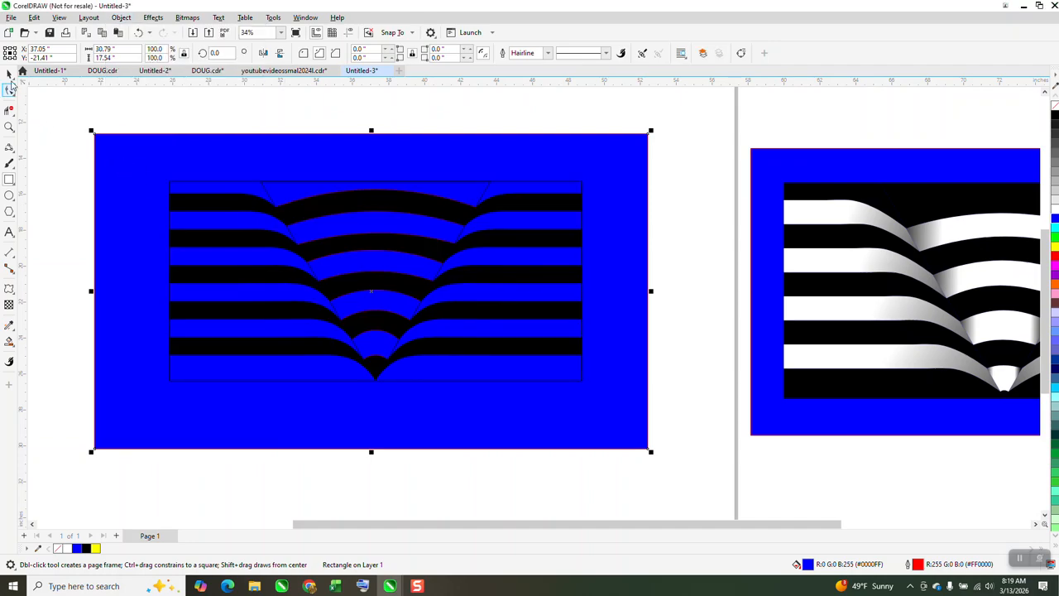
# Lock the blue background rectangle behind the striped artwork.
pyautogui.click(9, 74)
pyautogui.click(111, 127)
pyautogui.click(130, 156)
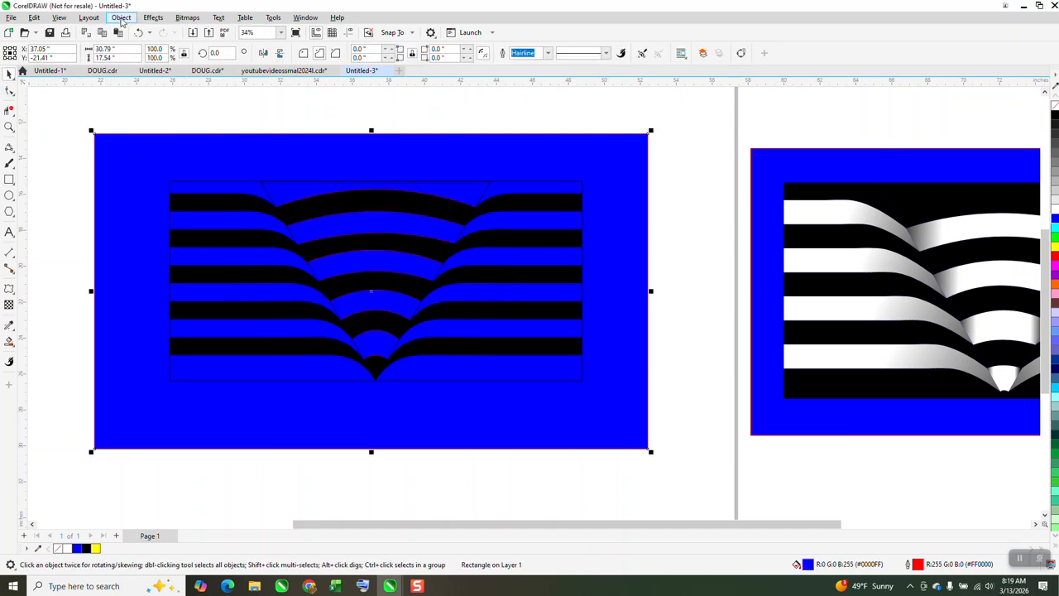
pyautogui.click(120, 18)
pyautogui.moveTo(141, 234)
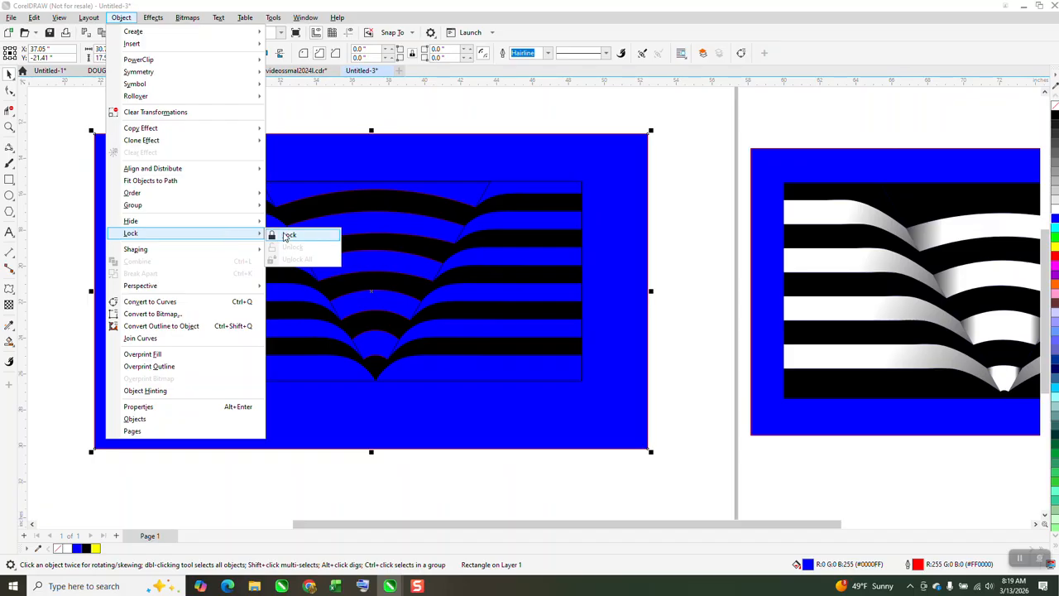
pyautogui.click(283, 236)
pyautogui.click(60, 124)
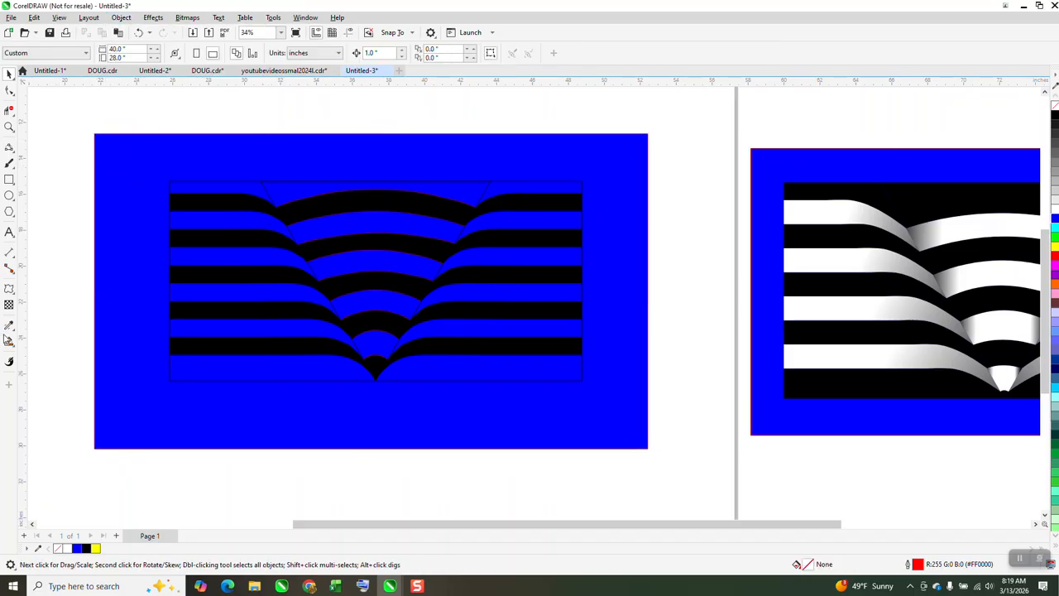
# Smart Fill the four gaps between the black stripes on the left half of the artwork with white.
pyautogui.click(11, 343)
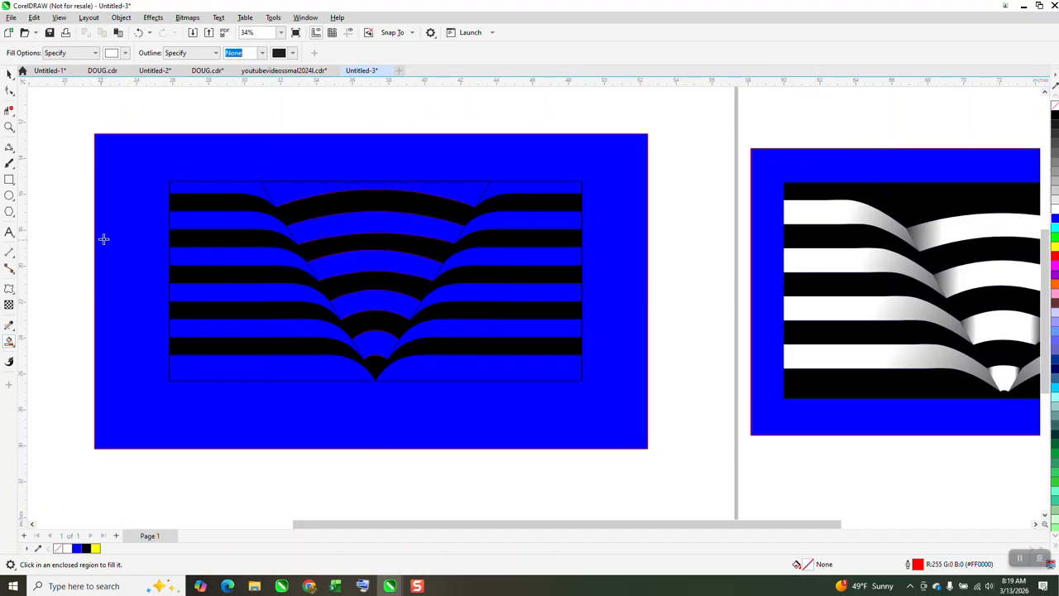
pyautogui.click(284, 329)
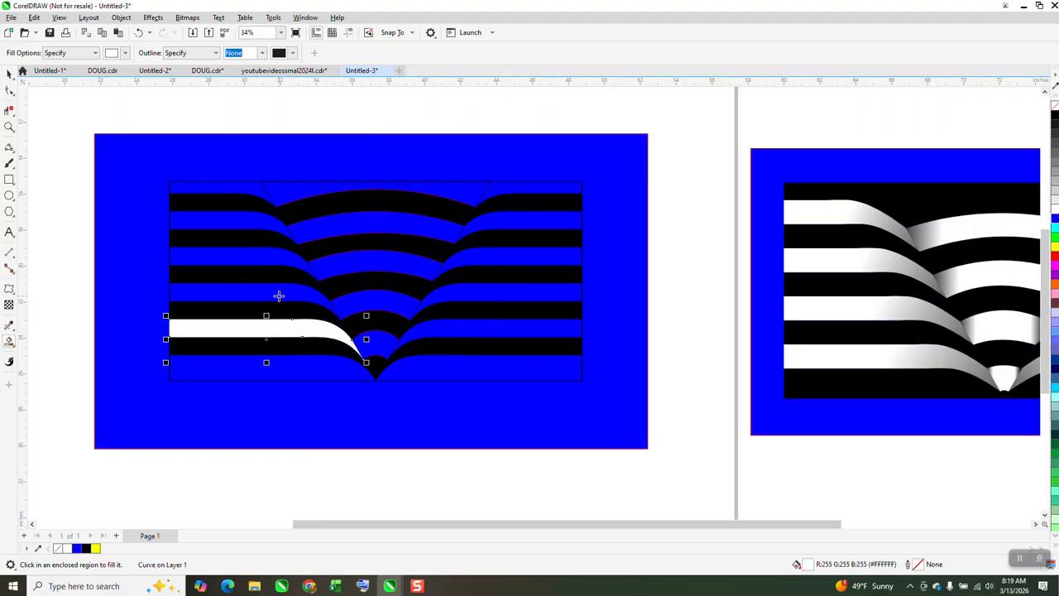
pyautogui.click(278, 295)
pyautogui.click(266, 259)
pyautogui.click(255, 225)
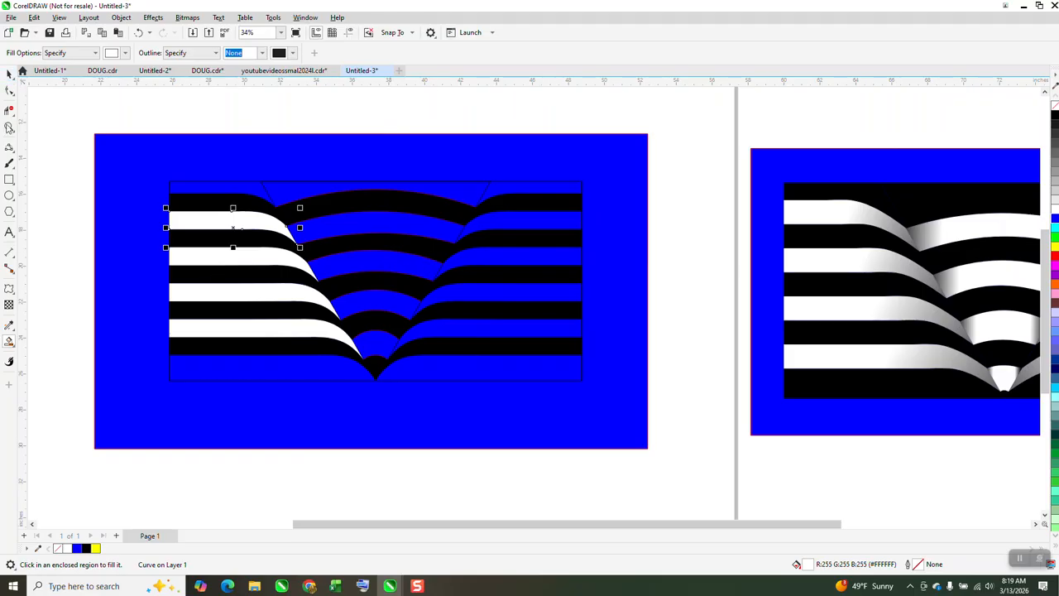
# Apply a white-to-black fountain fill to the lowest white stripe on the left half, shading its curved inner end.
pyautogui.press('space')
pyautogui.click(224, 327)
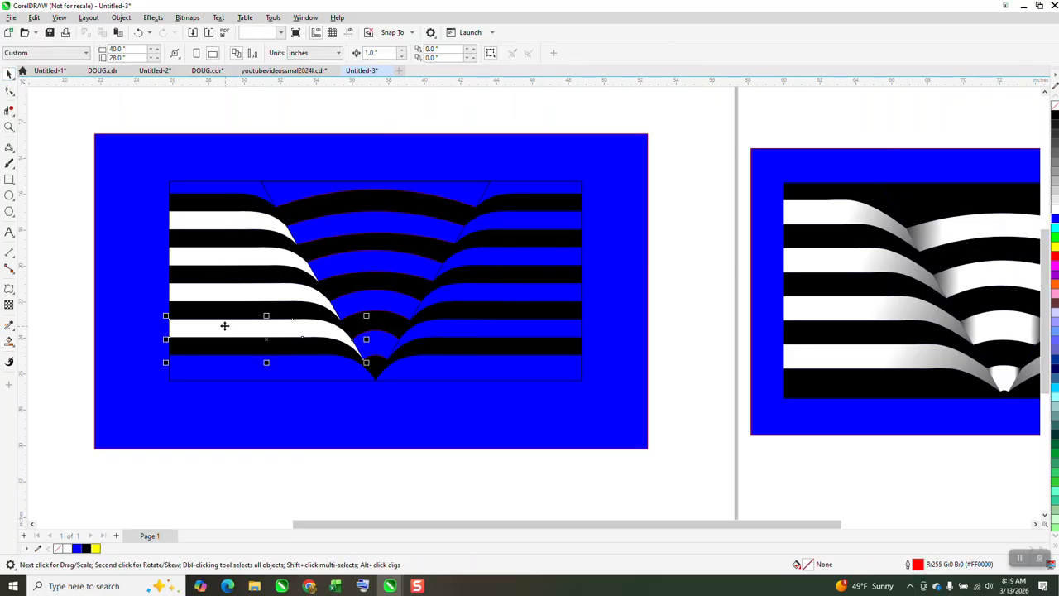
pyautogui.click(12, 347)
pyautogui.click(13, 349)
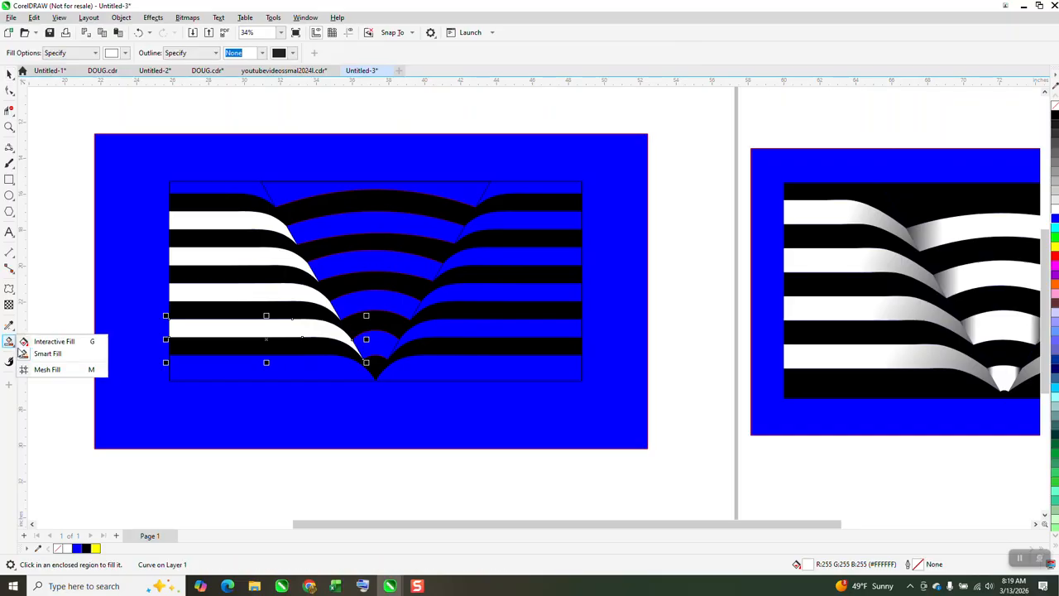
pyautogui.click(33, 341)
pyautogui.moveTo(328, 337); pyautogui.dragTo(369, 344)
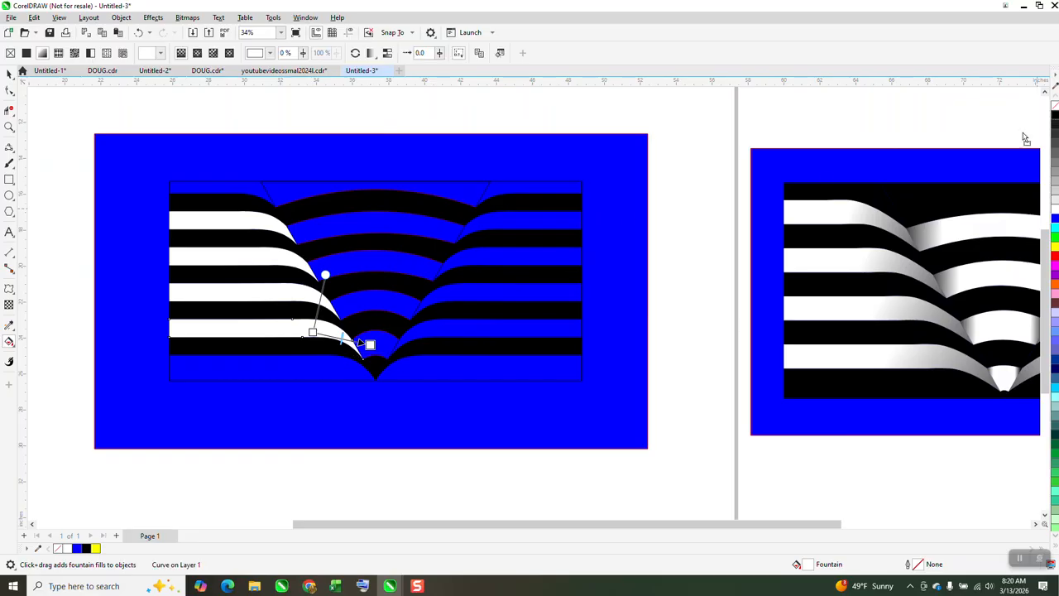
pyautogui.moveTo(373, 346)
pyautogui.mouseDown()
pyautogui.moveTo(393, 357)
pyautogui.moveTo(379, 355)
pyautogui.mouseUp()
pyautogui.click(10, 73)
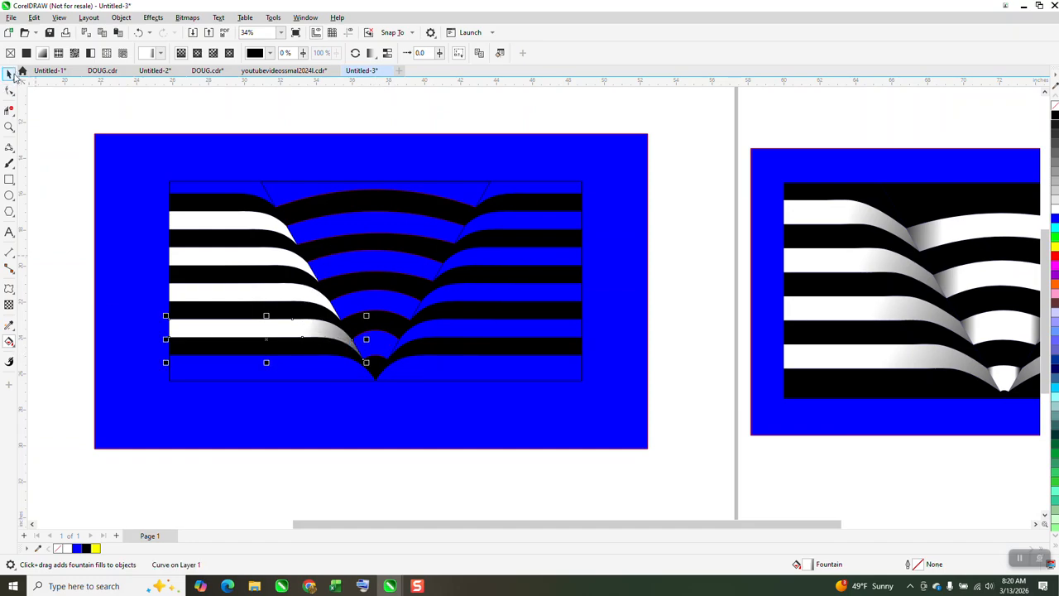
# Copy the lowest stripe's fountain fill to the three white stripes above it with the Attributes Eyedropper.
pyautogui.click(15, 329)
pyautogui.click(14, 331)
pyautogui.click(56, 326)
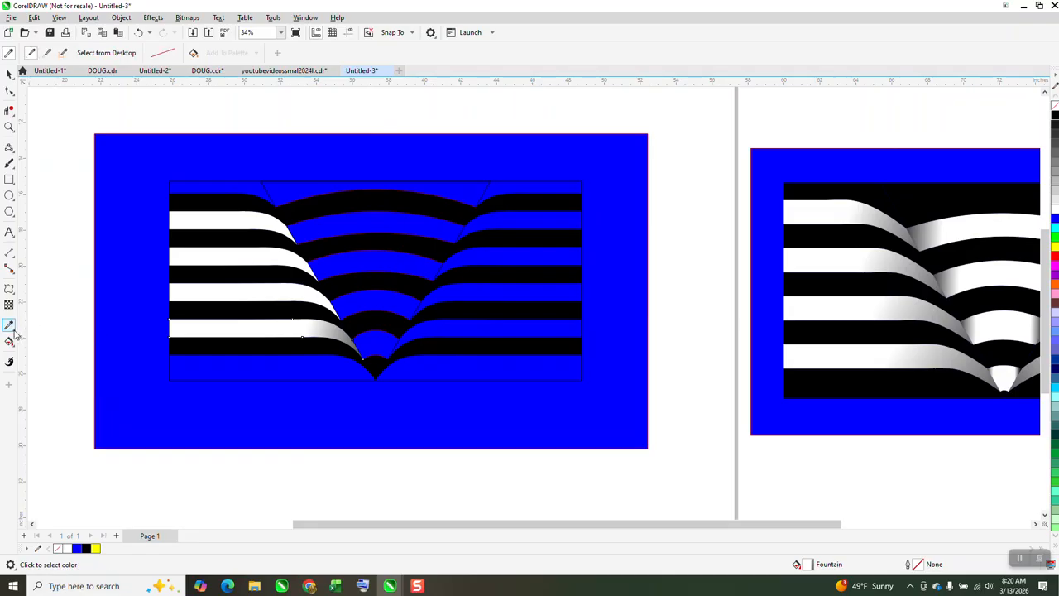
pyautogui.click(14, 331)
pyautogui.click(58, 340)
pyautogui.click(264, 331)
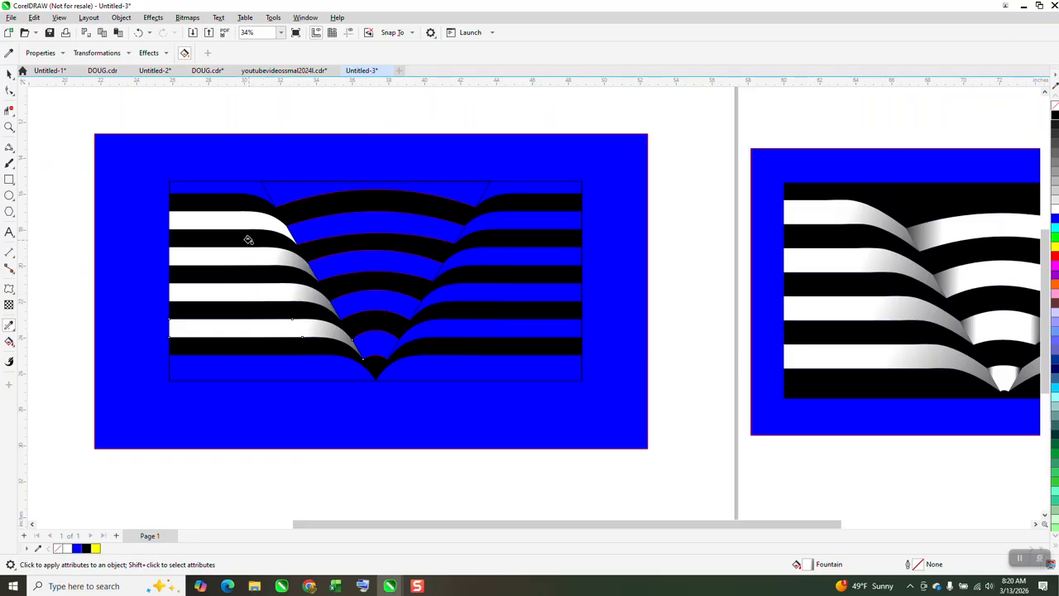
pyautogui.click(241, 223)
# Group the four shaded white stripes and place a mirrored copy over the gaps on the right half, flush with the outer edge.
pyautogui.click(10, 74)
pyautogui.moveTo(151, 131); pyautogui.dragTo(368, 409)
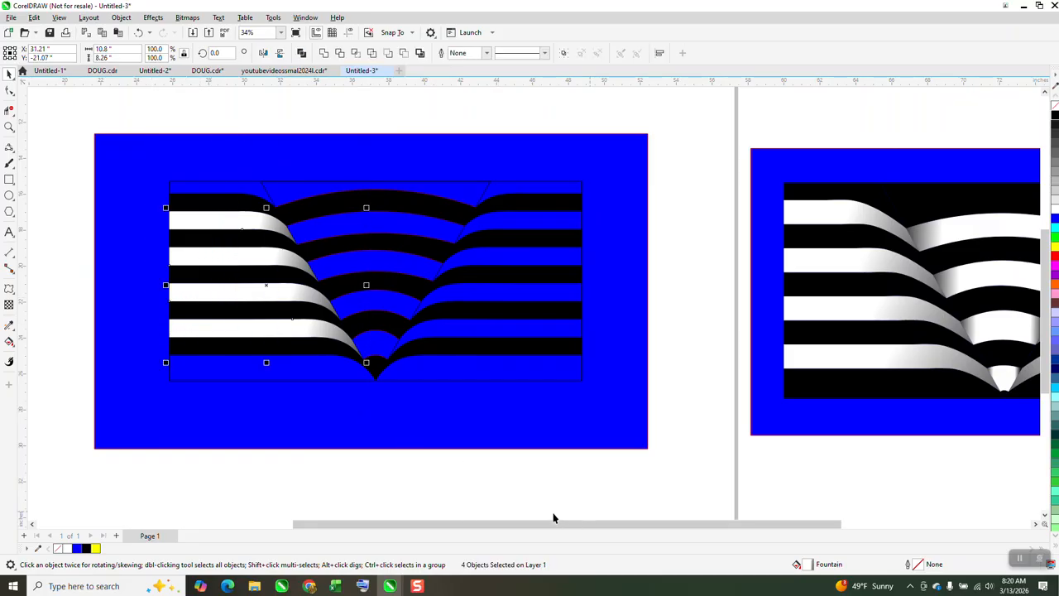
pyautogui.hotkey('ctrl', 'g')
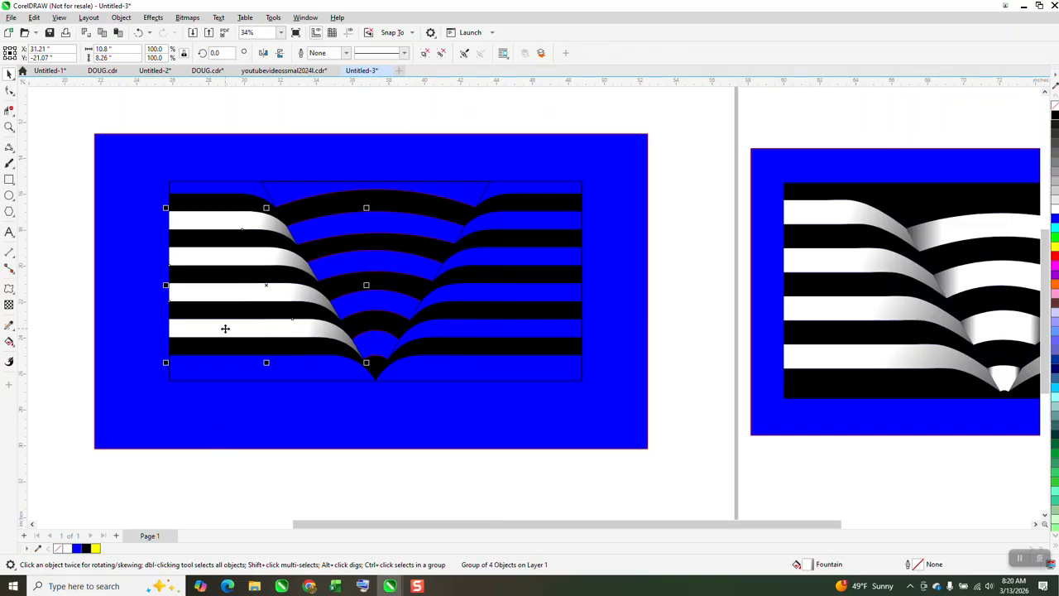
pyautogui.moveTo(167, 285); pyautogui.dragTo(402, 295)
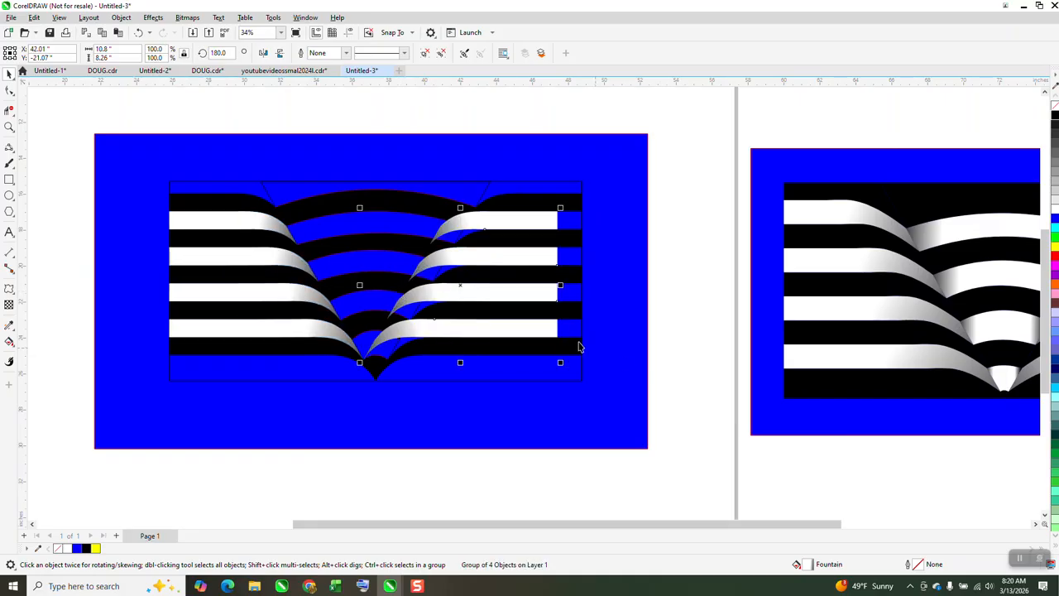
pyautogui.moveTo(564, 333); pyautogui.dragTo(581, 337)
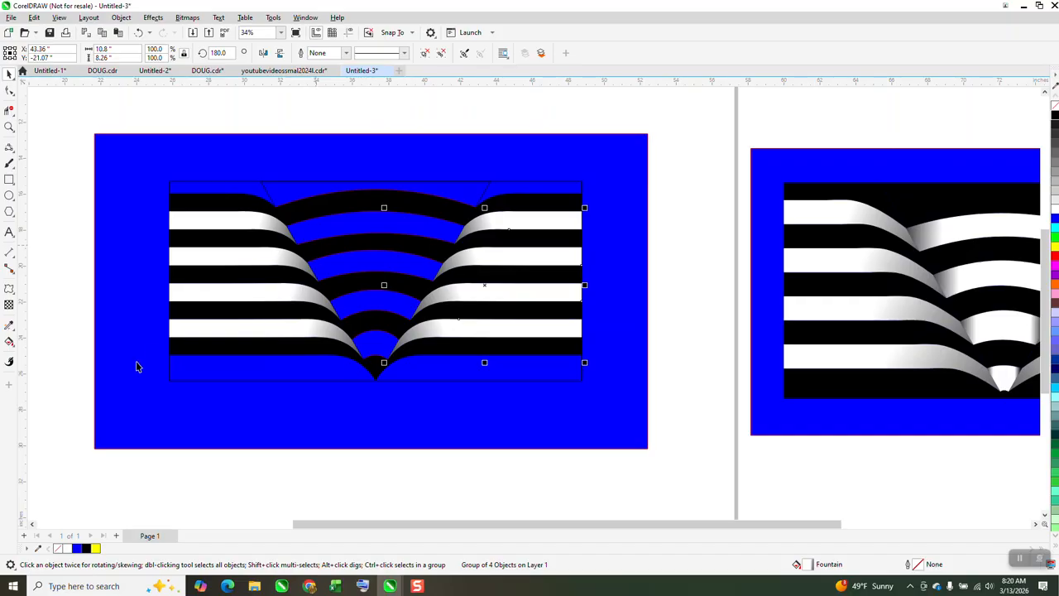
# Smart Fill the four gaps between the black arcs in the centre with white.
pyautogui.click(12, 346)
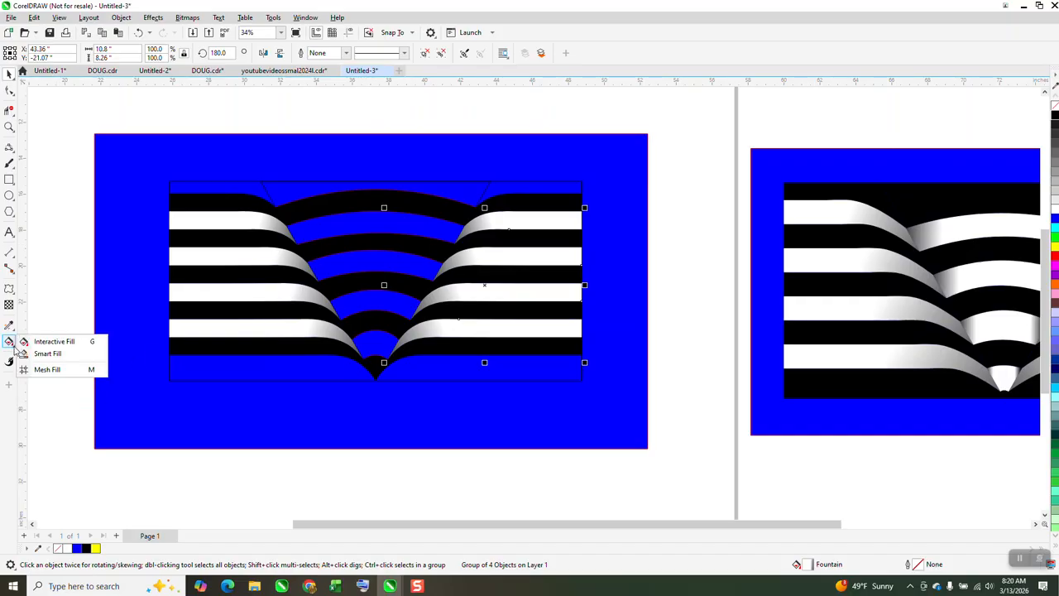
pyautogui.press('space')
pyautogui.click(389, 224)
pyautogui.click(384, 263)
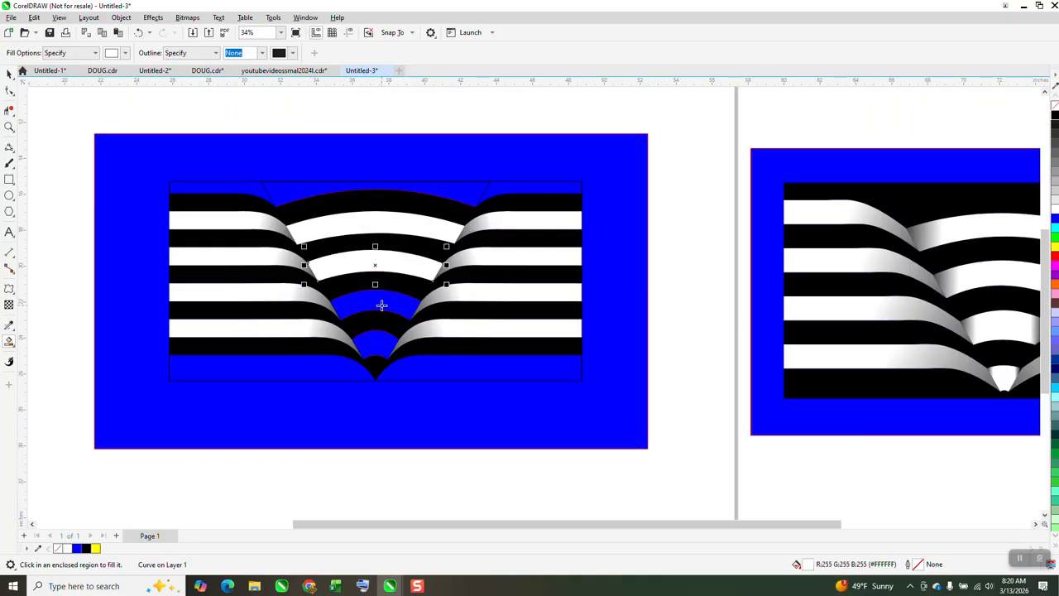
pyautogui.click(388, 302)
pyautogui.click(385, 335)
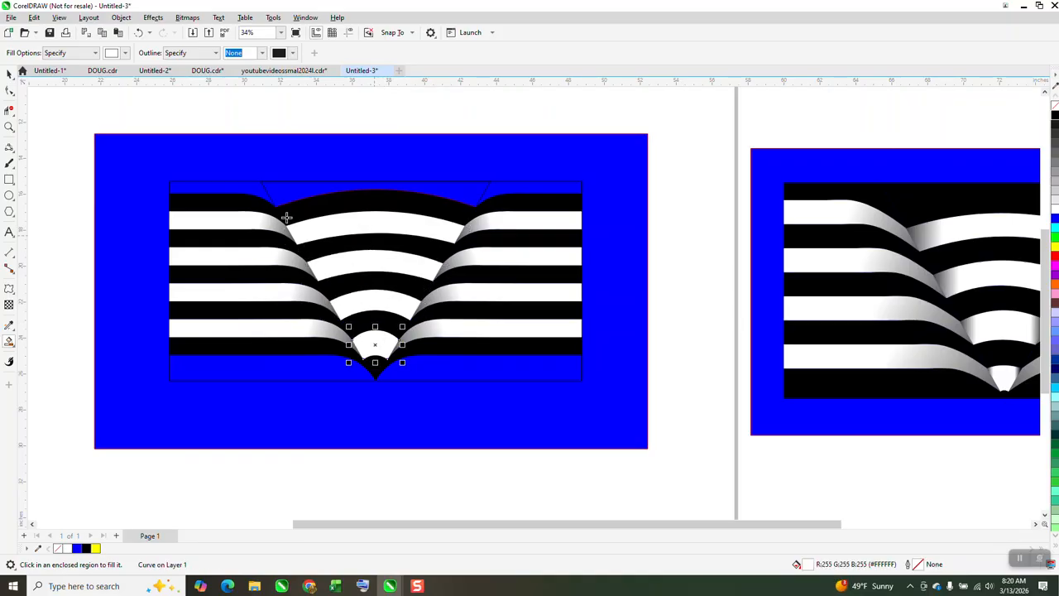
# Apply a horizontal white-to-black fountain fill across the uppermost white arc.
pyautogui.click(9, 73)
pyautogui.click(337, 225)
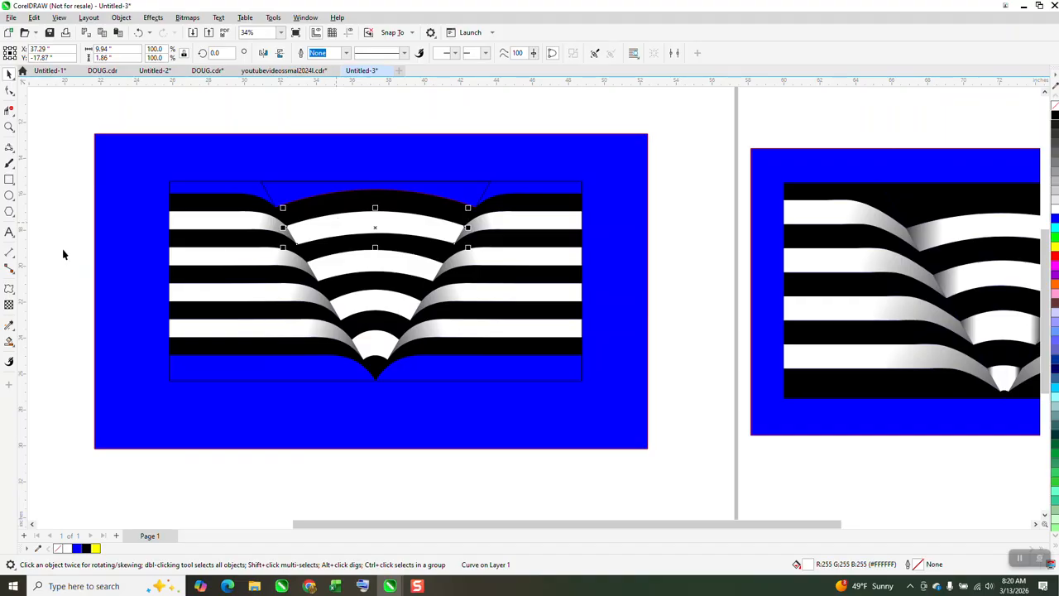
pyautogui.click(10, 342)
pyautogui.click(9, 342)
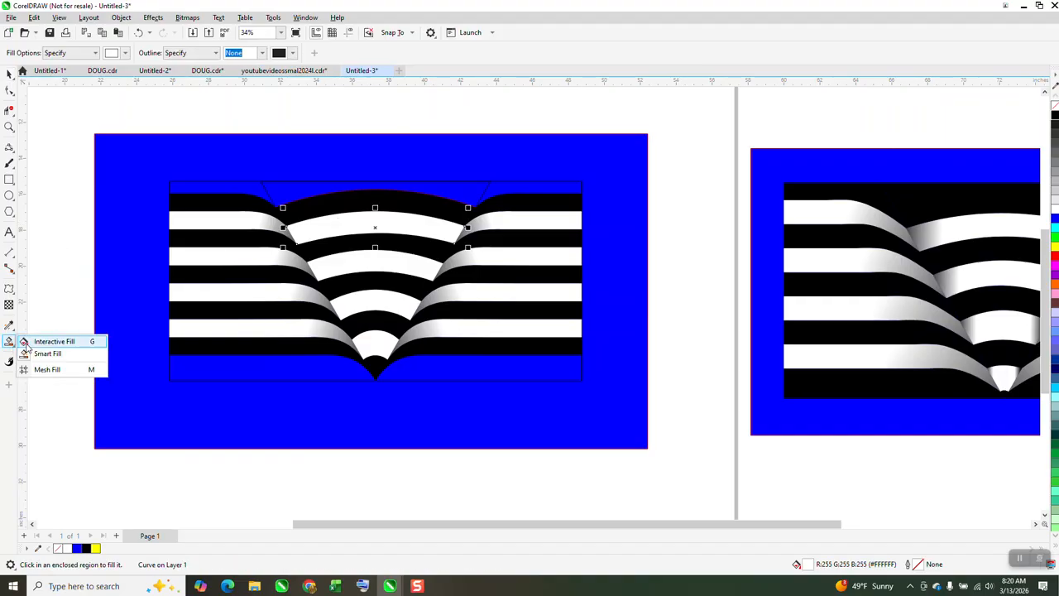
pyautogui.click(36, 342)
pyautogui.moveTo(295, 229); pyautogui.dragTo(456, 231)
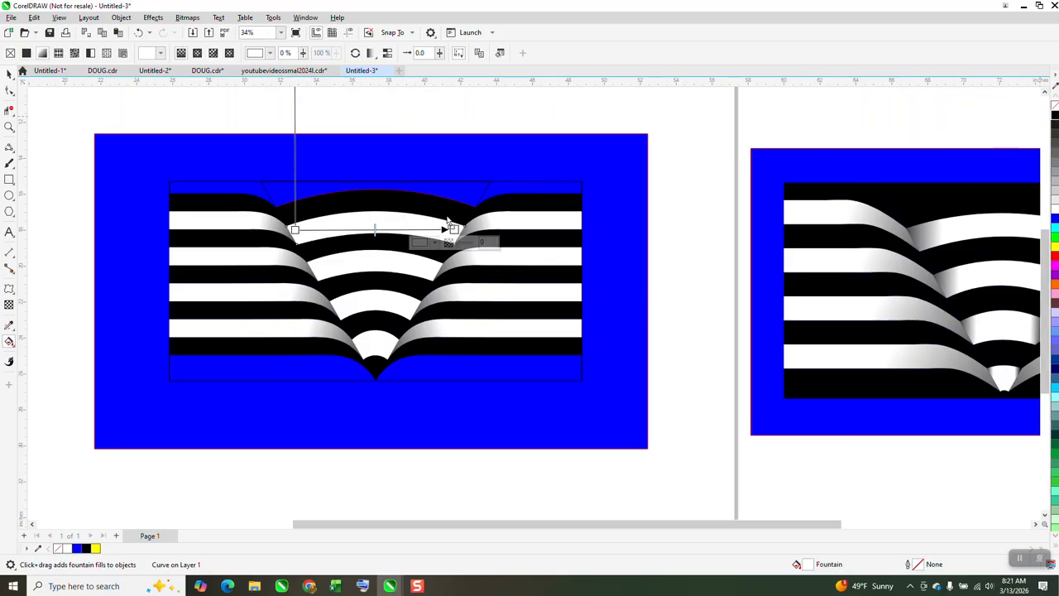
pyautogui.moveTo(459, 232); pyautogui.dragTo(455, 230)
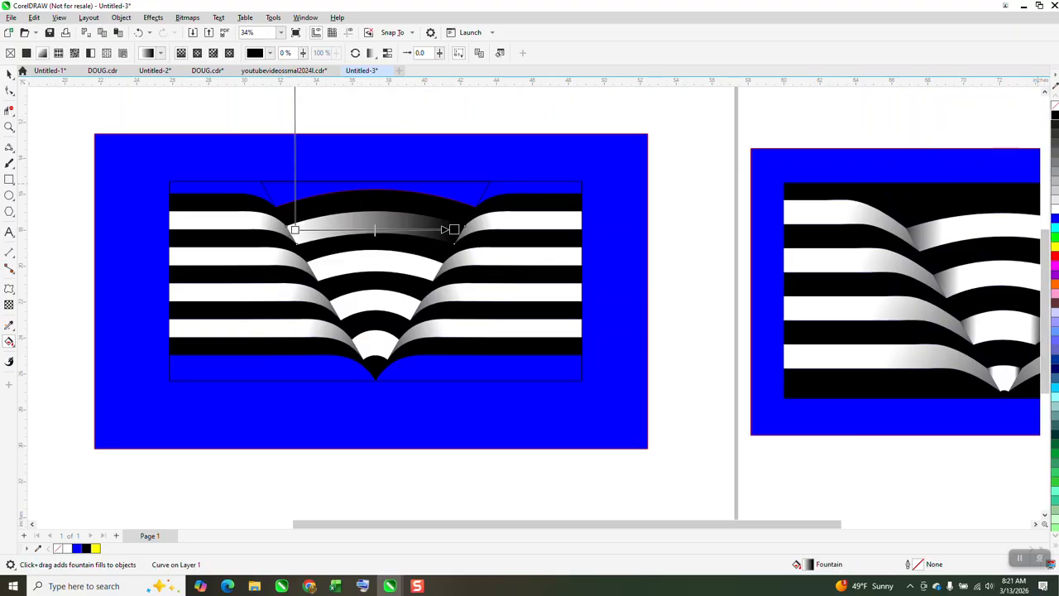
# Make both ends of the uppermost arc's fountain fill black, add three white stops between them, and extend the ends outward.
pyautogui.moveTo(853, 170); pyautogui.dragTo(299, 230)
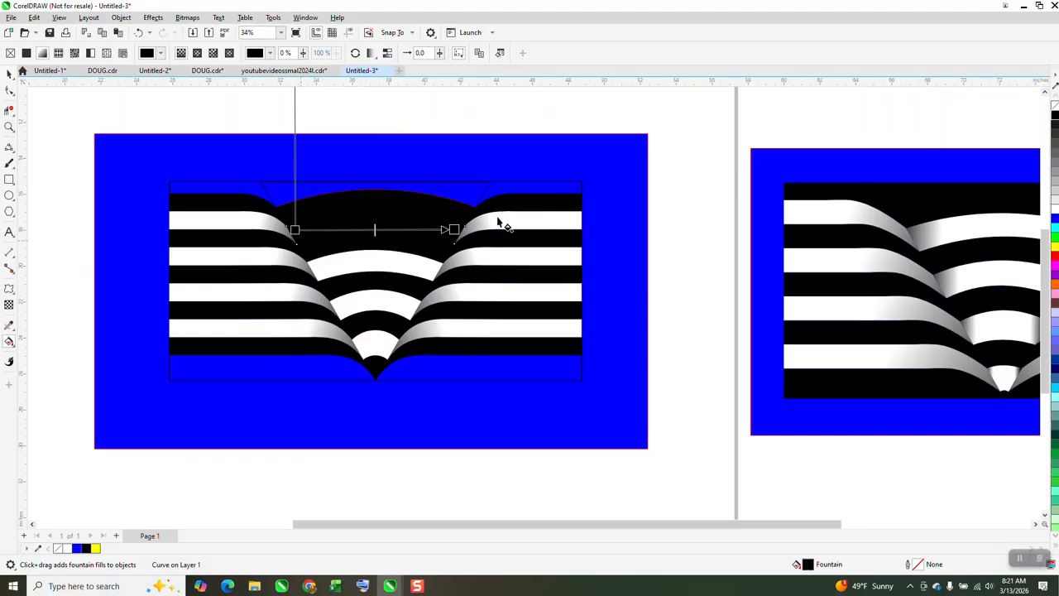
pyautogui.moveTo(485, 254); pyautogui.dragTo(369, 230)
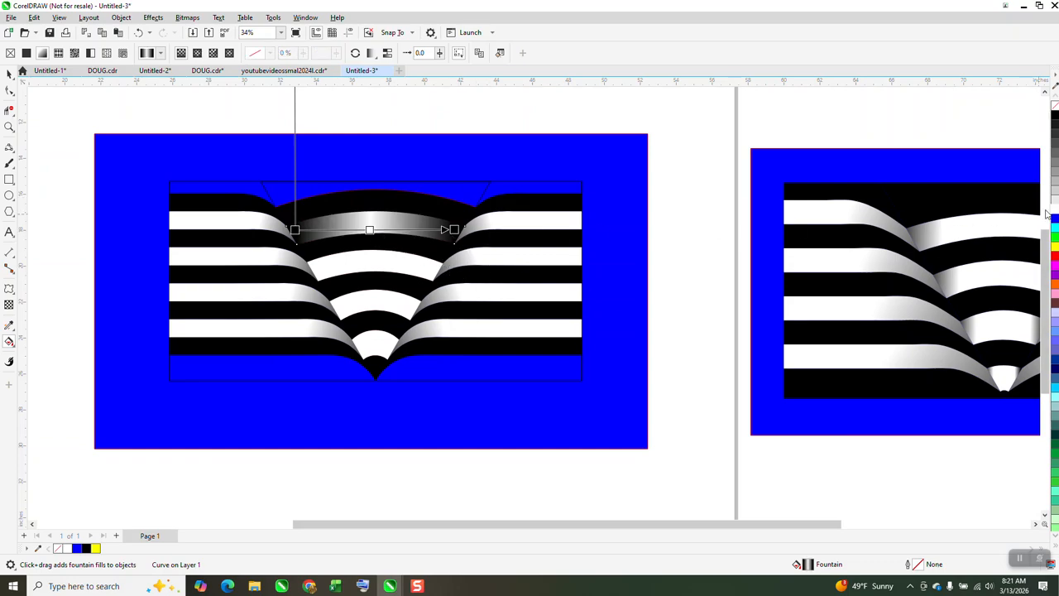
pyautogui.moveTo(1053, 214)
pyautogui.mouseDown()
pyautogui.moveTo(479, 251)
pyautogui.moveTo(313, 229)
pyautogui.mouseUp()
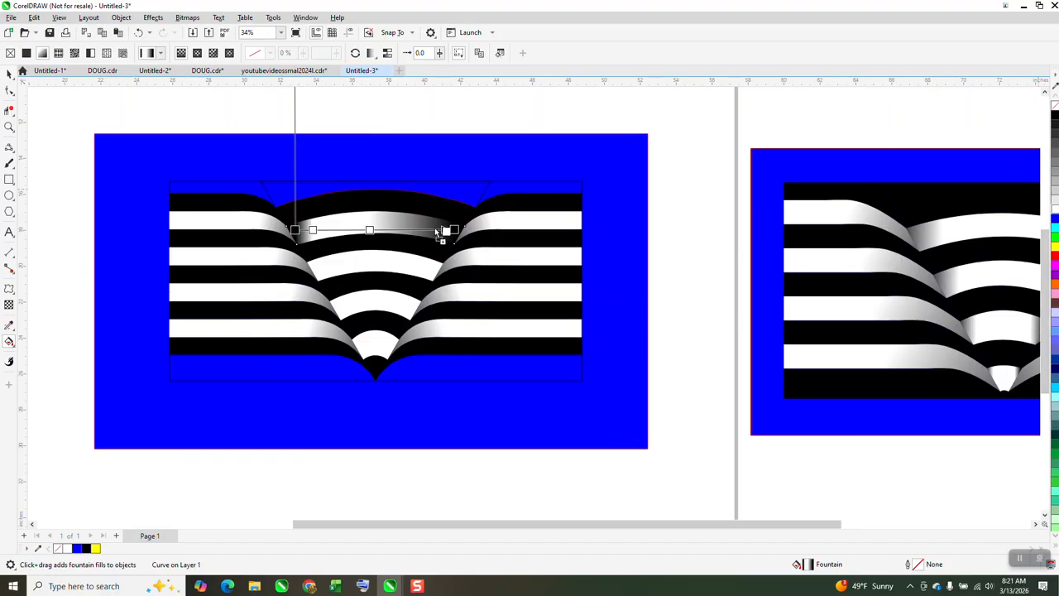
pyautogui.moveTo(447, 230); pyautogui.dragTo(465, 226)
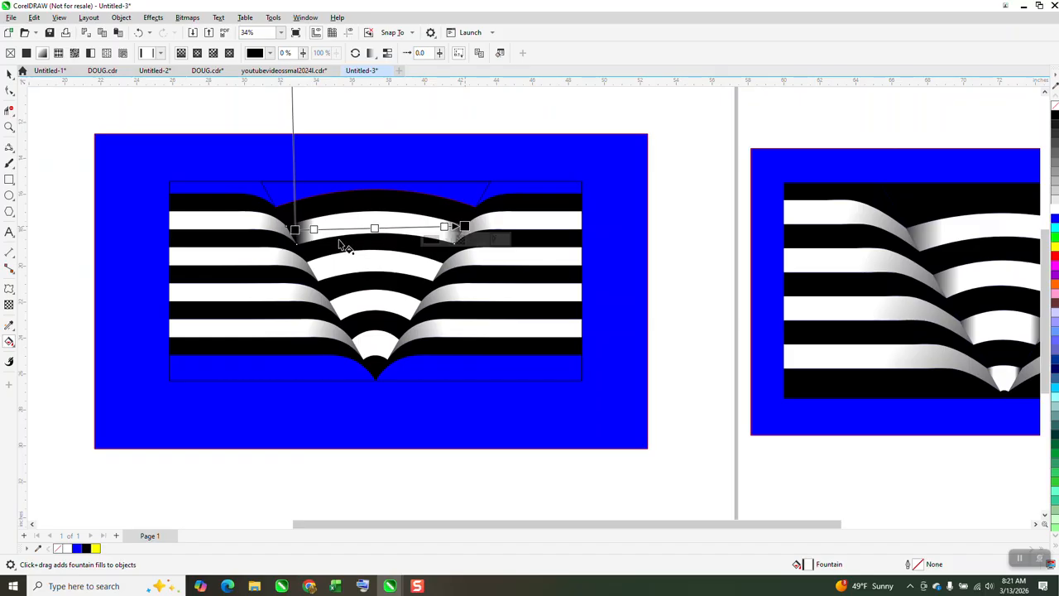
pyautogui.moveTo(295, 229); pyautogui.dragTo(280, 227)
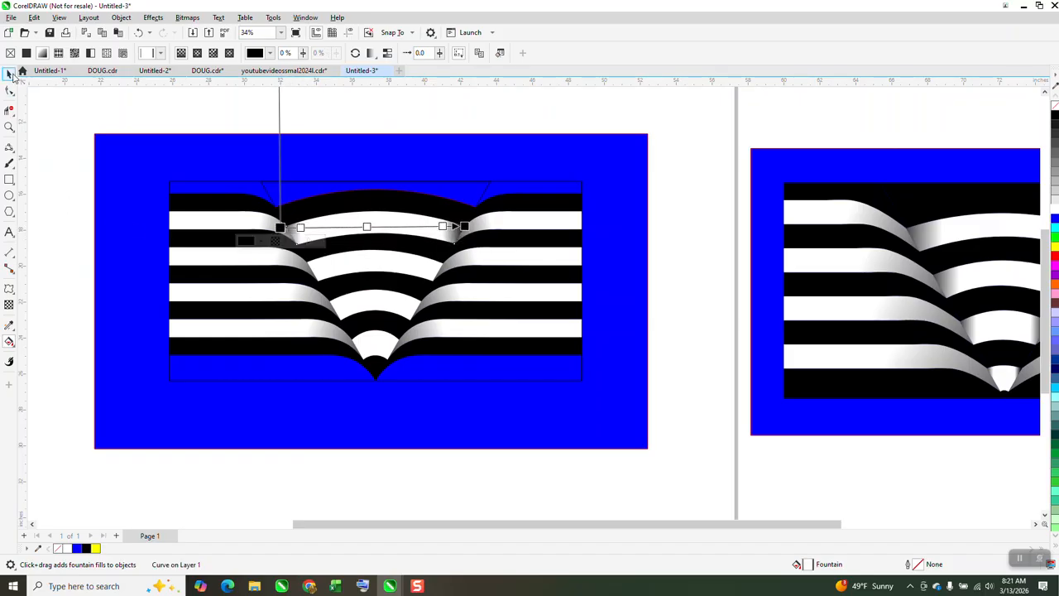
pyautogui.click(10, 75)
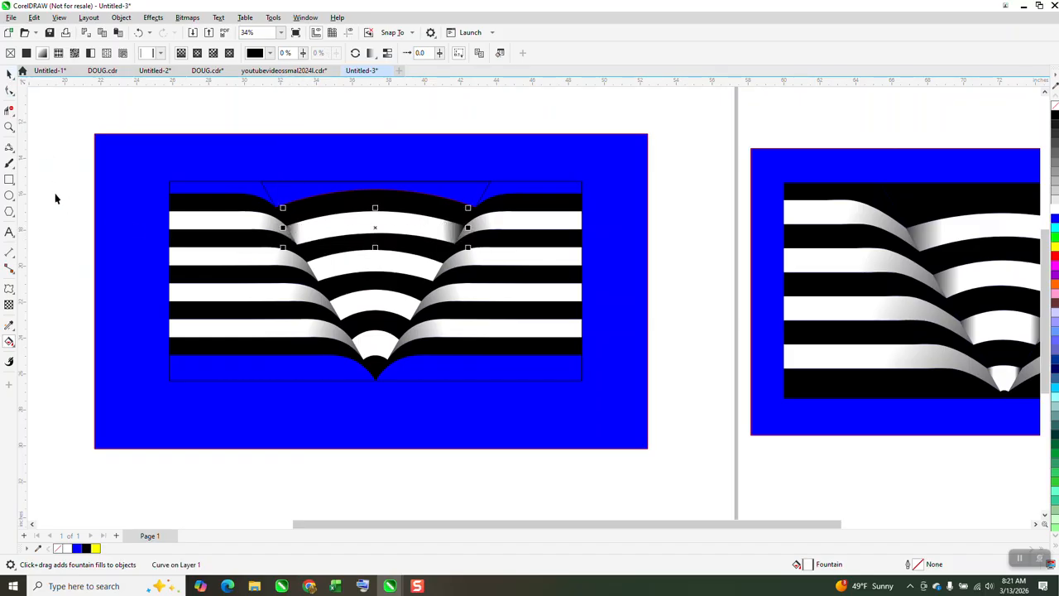
# Copy the uppermost arc's fountain fill to the three white arcs below it with the Attributes Eyedropper.
pyautogui.click(9, 325)
pyautogui.click(14, 332)
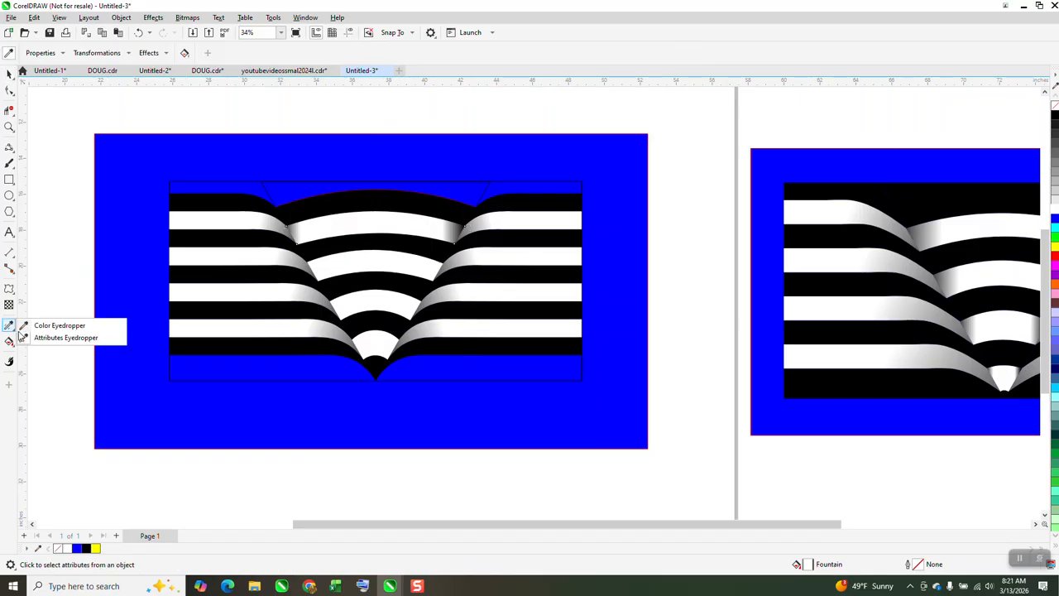
pyautogui.click(66, 338)
pyautogui.click(373, 224)
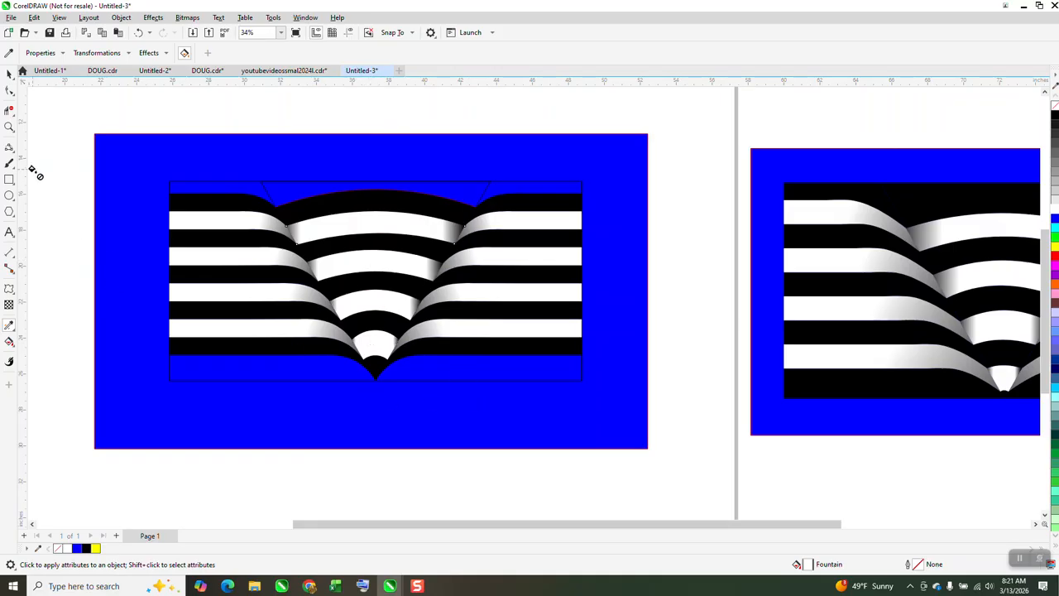
pyautogui.click(9, 91)
pyautogui.press('space')
pyautogui.click(467, 503)
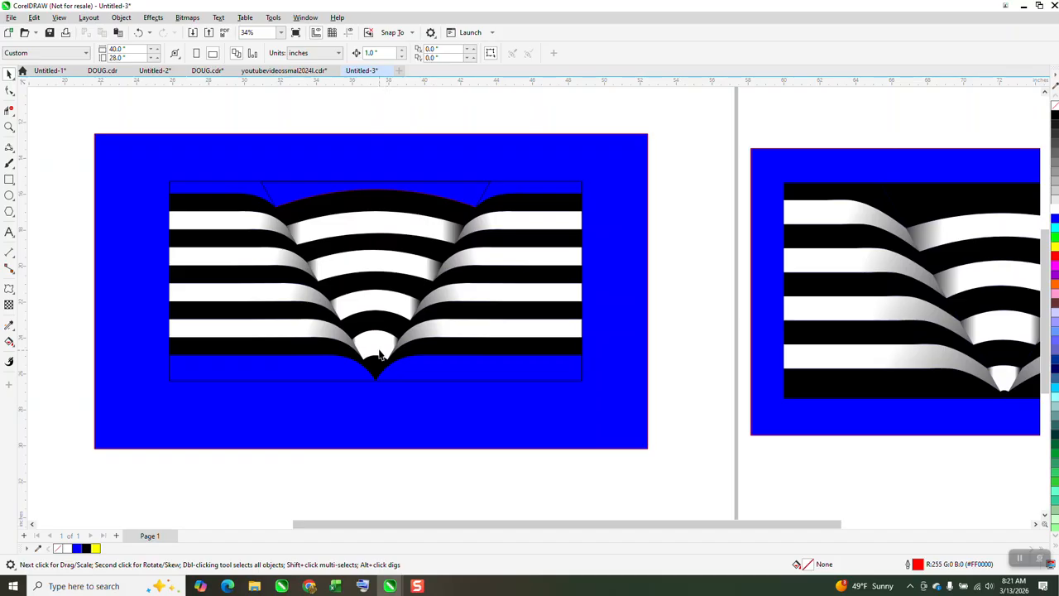
# Pull both black ends of the lowest white arc's fountain fill inward to darken the shading at its edges.
pyautogui.click(381, 353)
pyautogui.click(13, 348)
pyautogui.click(35, 342)
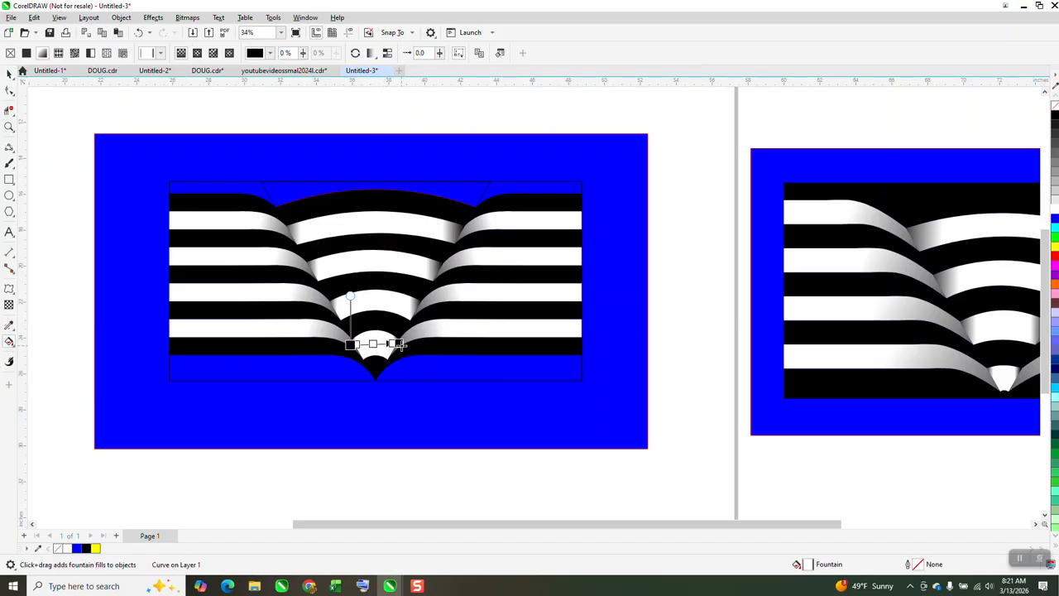
pyautogui.click(10, 127)
pyautogui.moveTo(291, 290); pyautogui.dragTo(583, 462)
pyautogui.click(10, 341)
pyautogui.moveTo(313, 223); pyautogui.dragTo(320, 223)
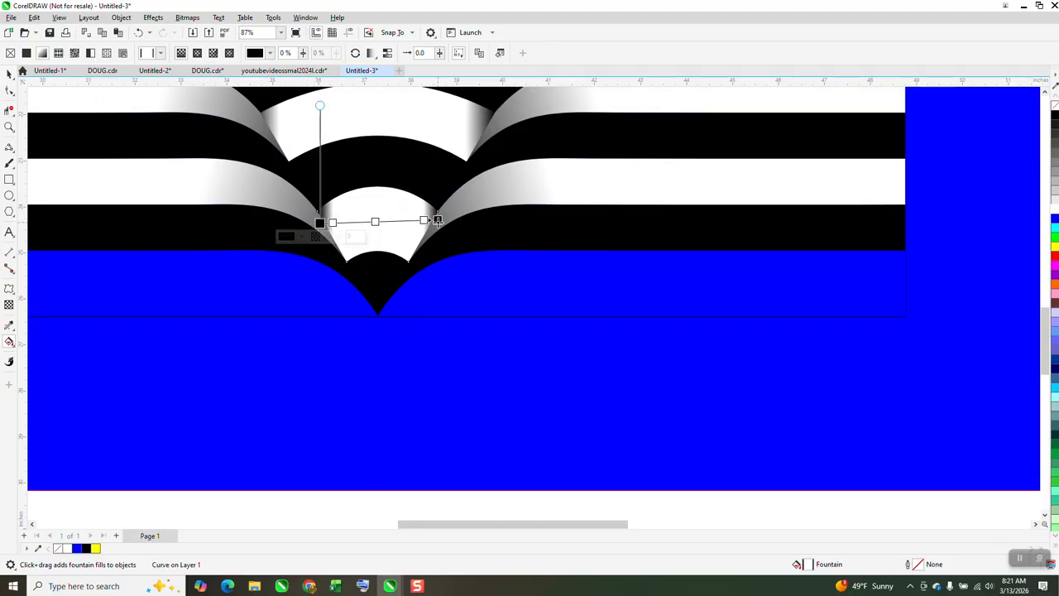
pyautogui.moveTo(438, 220); pyautogui.dragTo(429, 224)
pyautogui.scroll(-2, 406, 319)
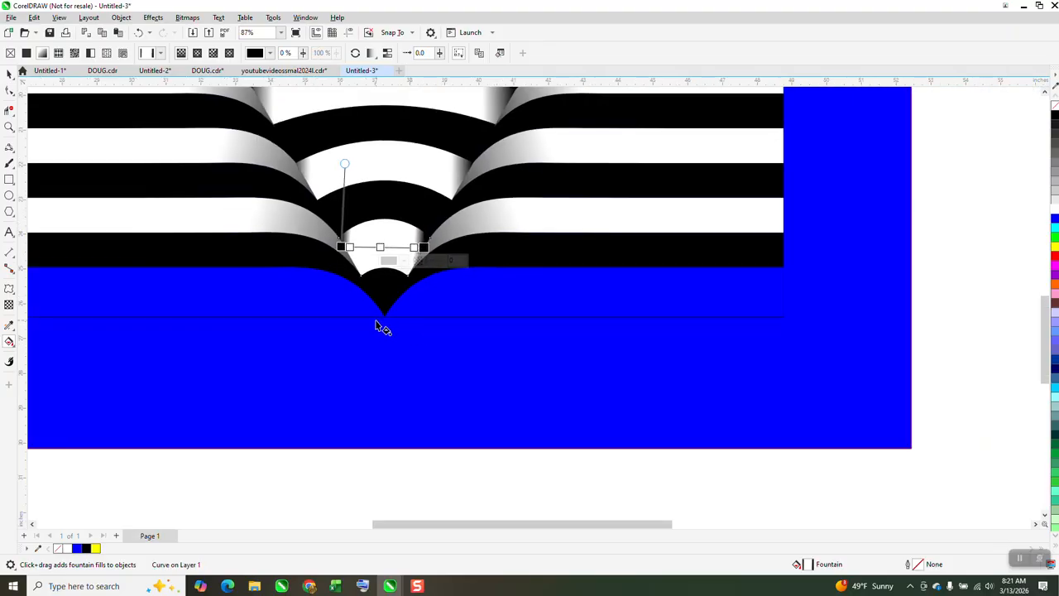
pyautogui.scroll(-3, 376, 322)
pyautogui.click(9, 74)
pyautogui.click(105, 139)
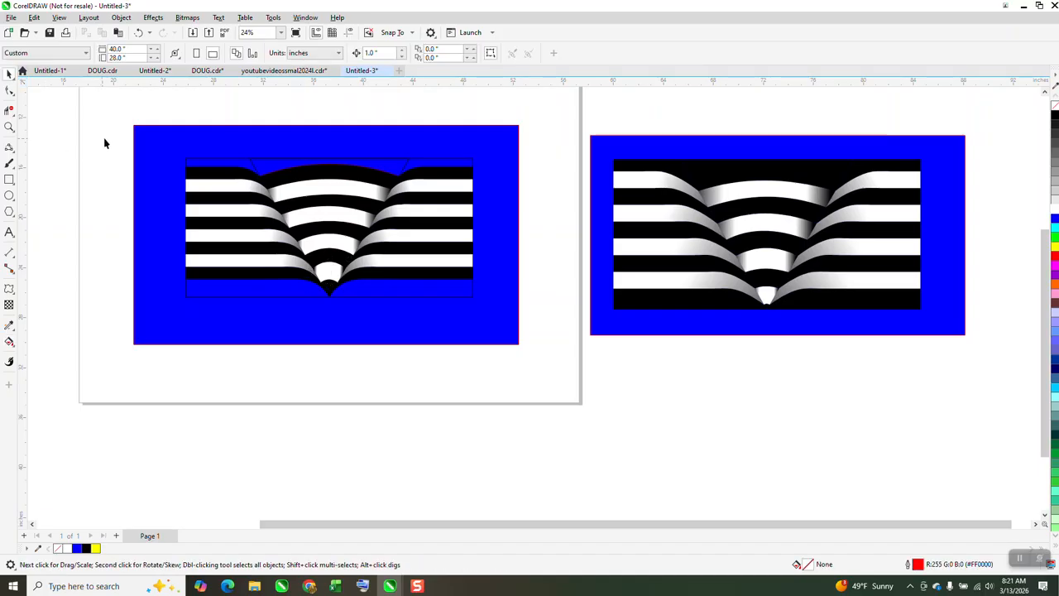
# Unlock the blue background rectangle behind the striped artwork and delete it.
pyautogui.click(89, 17)
pyautogui.moveTo(120, 20)
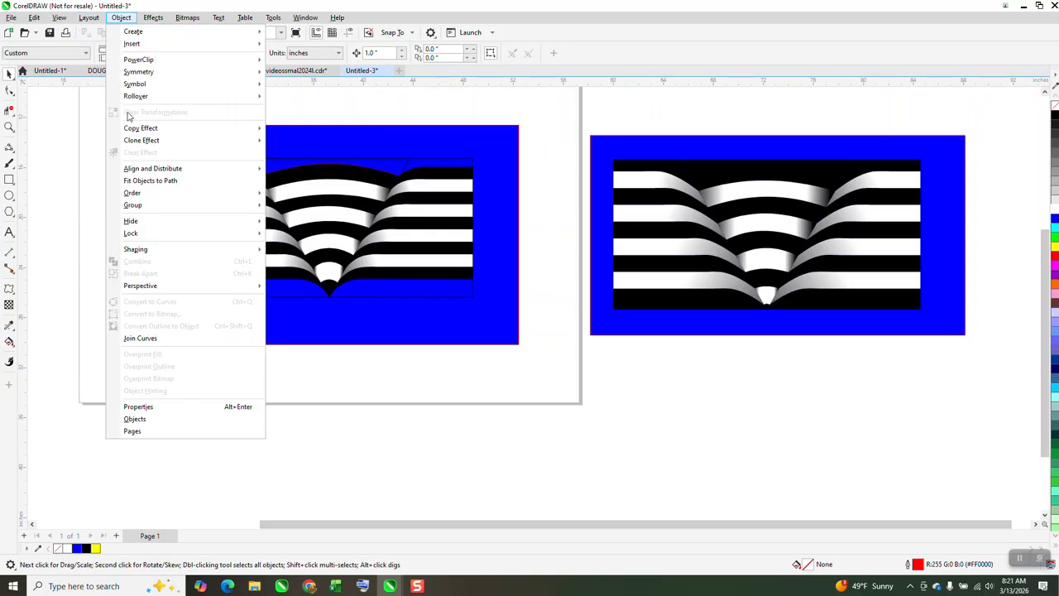
pyautogui.moveTo(149, 235)
pyautogui.click(296, 259)
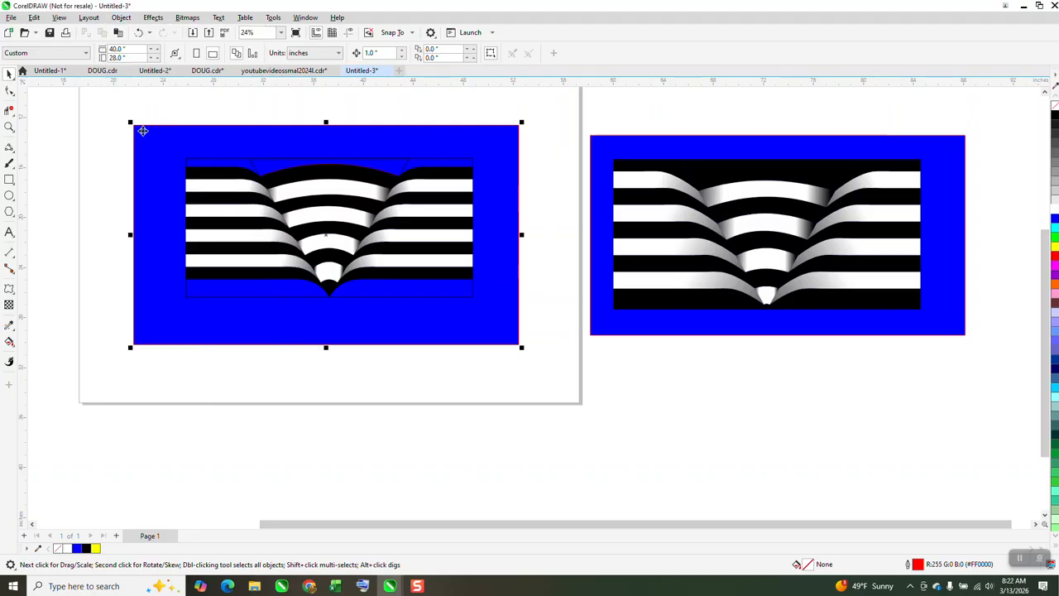
pyautogui.press('Delete')
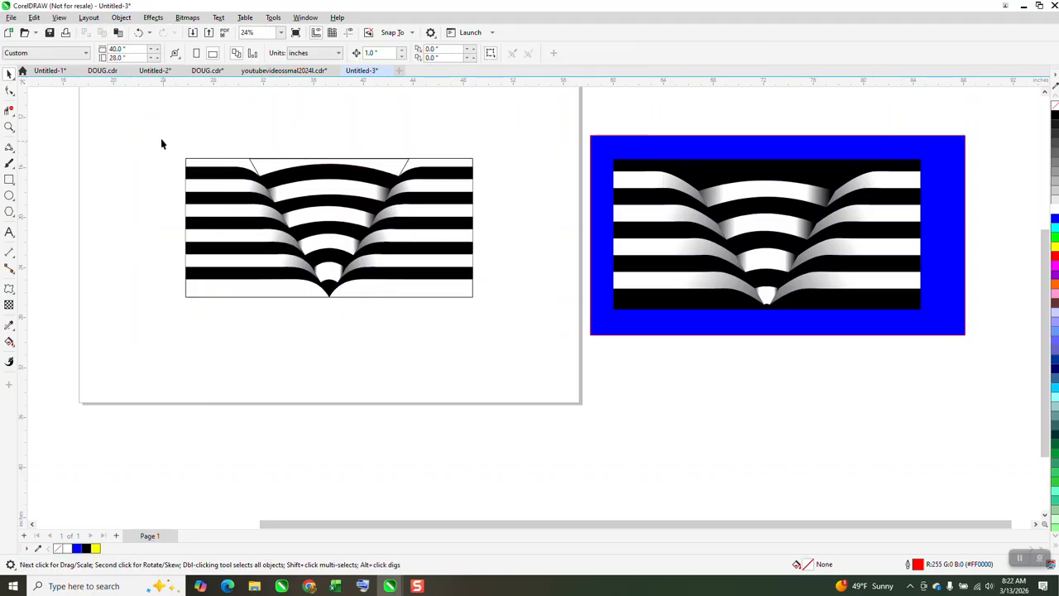
# Remove the outlines from all objects of the striped artwork.
pyautogui.moveTo(545, 356); pyautogui.dragTo(547, 355)
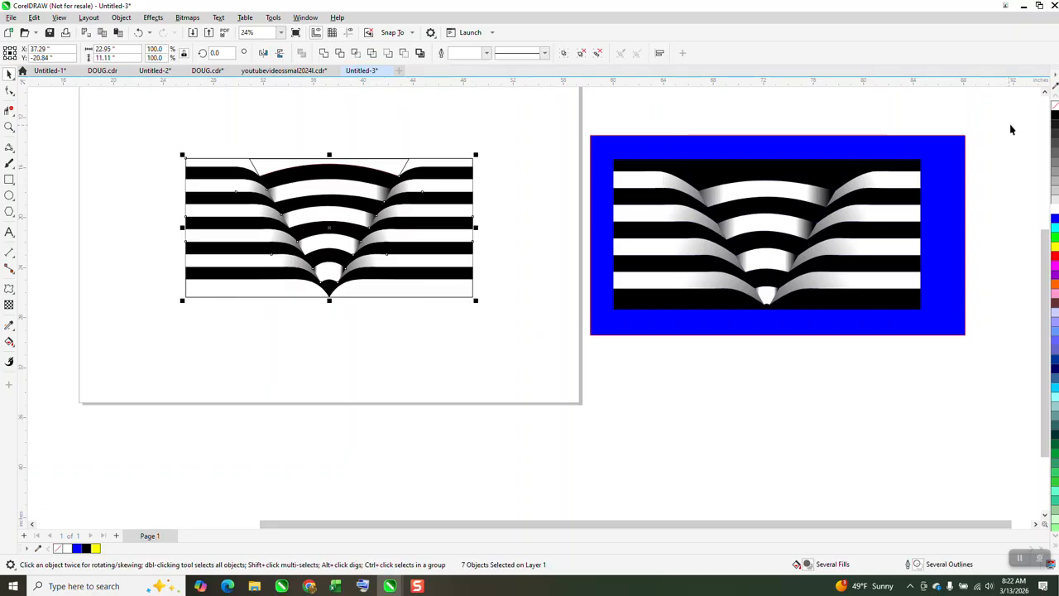
pyautogui.rightClick(1054, 108)
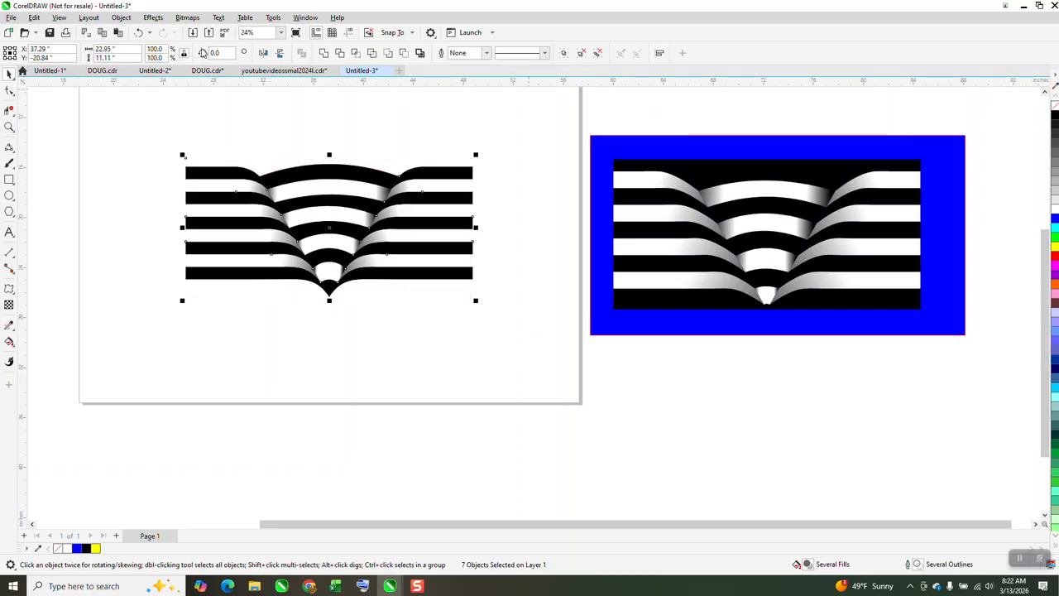
# Group the striped artwork and position it lower on the page, over the blue rectangle moved from the reference design.
pyautogui.hotkey('ctrl', 'g')
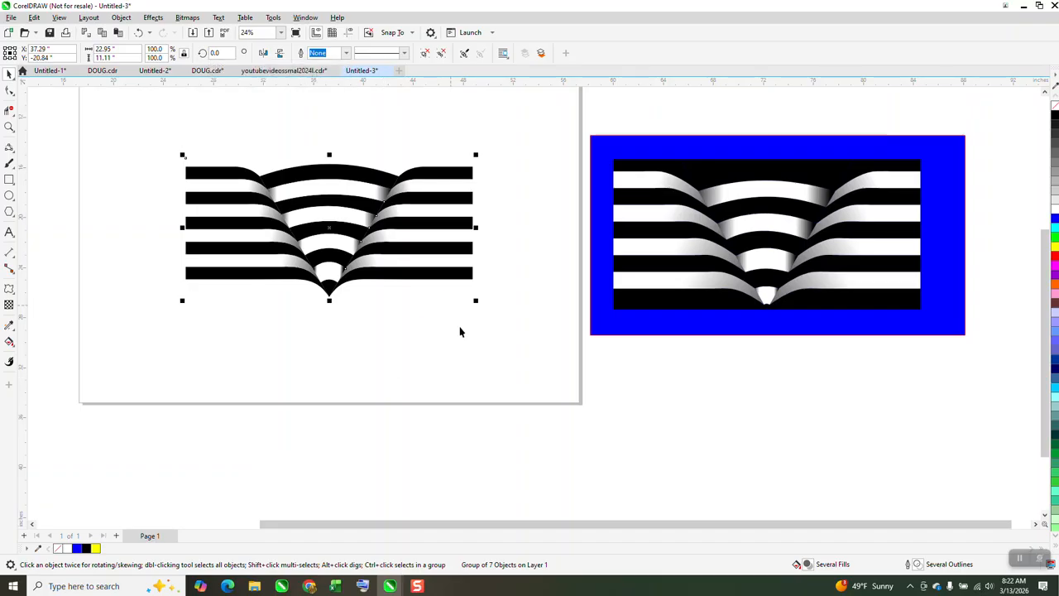
pyautogui.moveTo(450, 229); pyautogui.dragTo(444, 266)
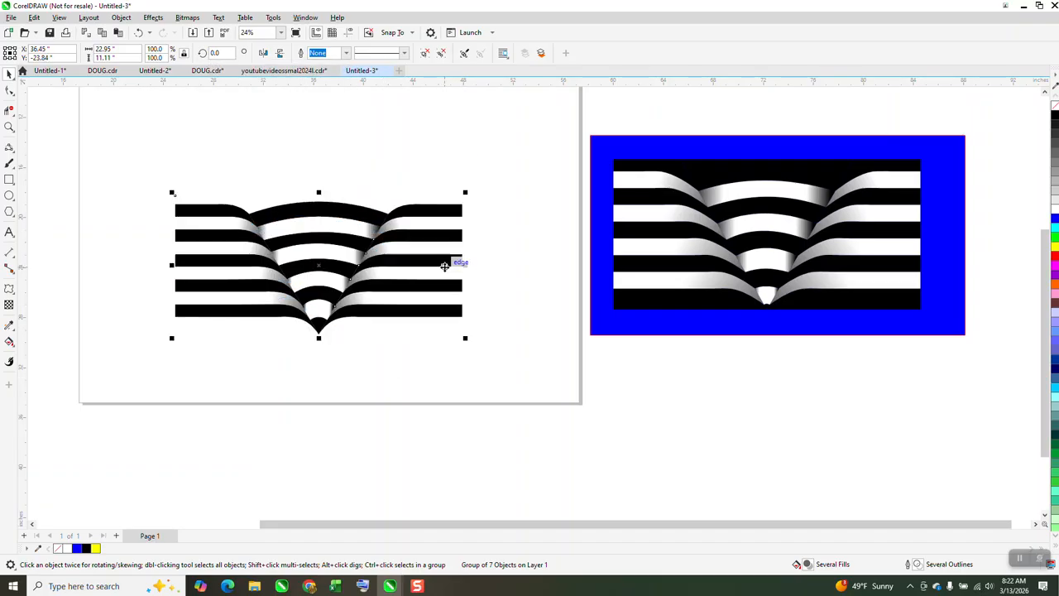
pyautogui.moveTo(596, 249); pyautogui.dragTo(143, 277)
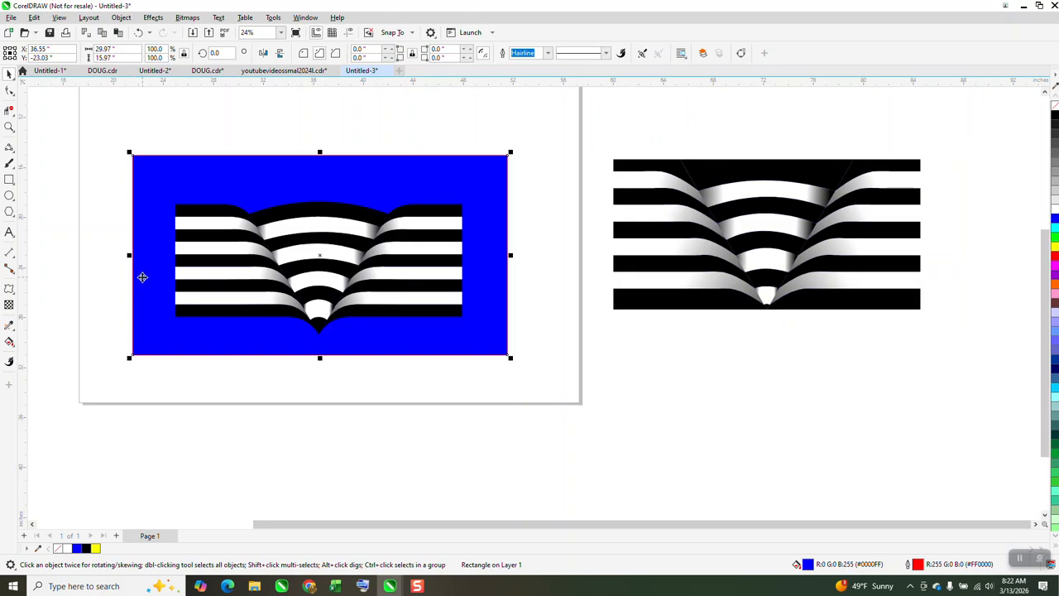
# Fill the background rectangle with black and inspect the shaded white stripes and arcs against it.
pyautogui.click(1055, 120)
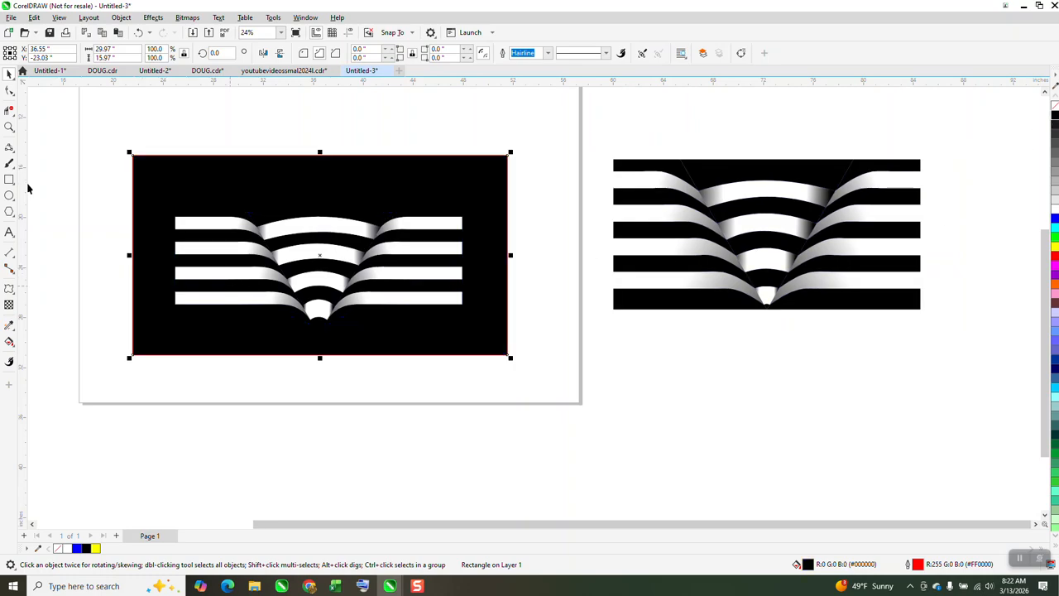
pyautogui.click(9, 126)
pyautogui.moveTo(142, 197); pyautogui.dragTo(535, 361)
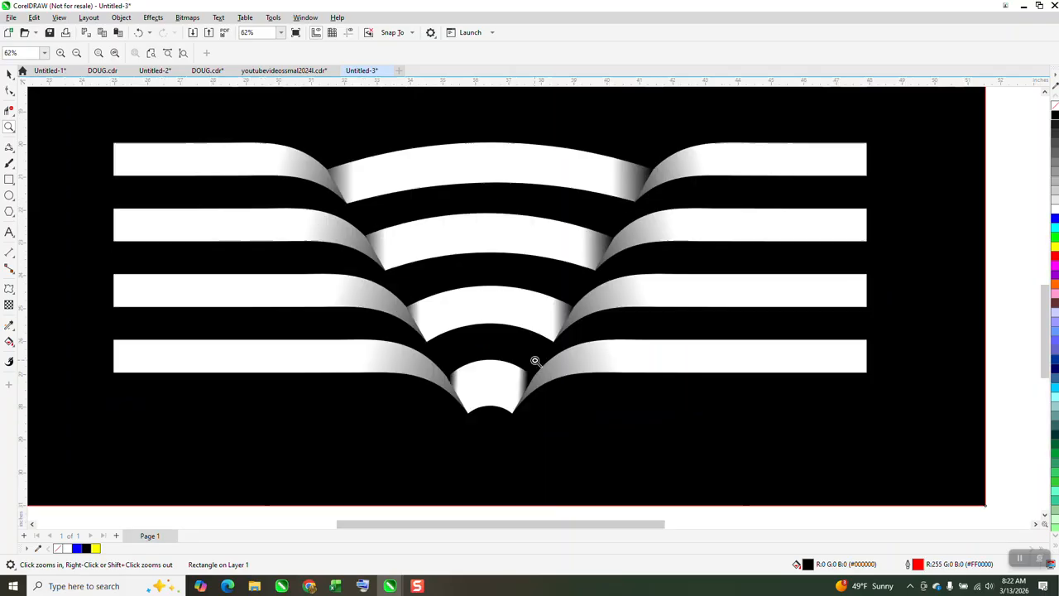
pyautogui.rightClick(495, 321)
pyautogui.click(10, 73)
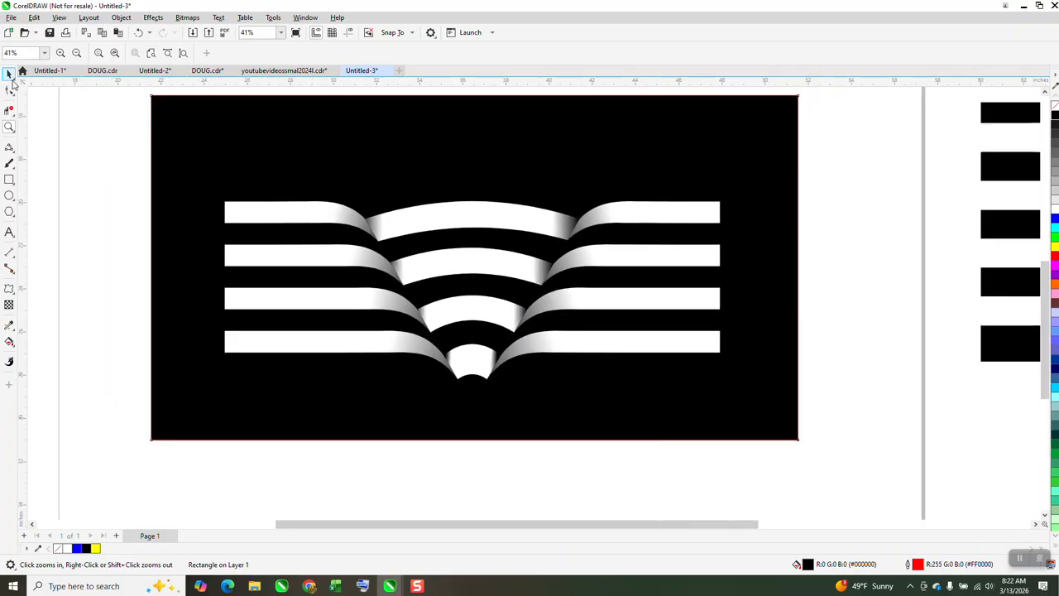
# Try a red fill on the background rectangle, settle on cyan and deselect it.
pyautogui.click(190, 140)
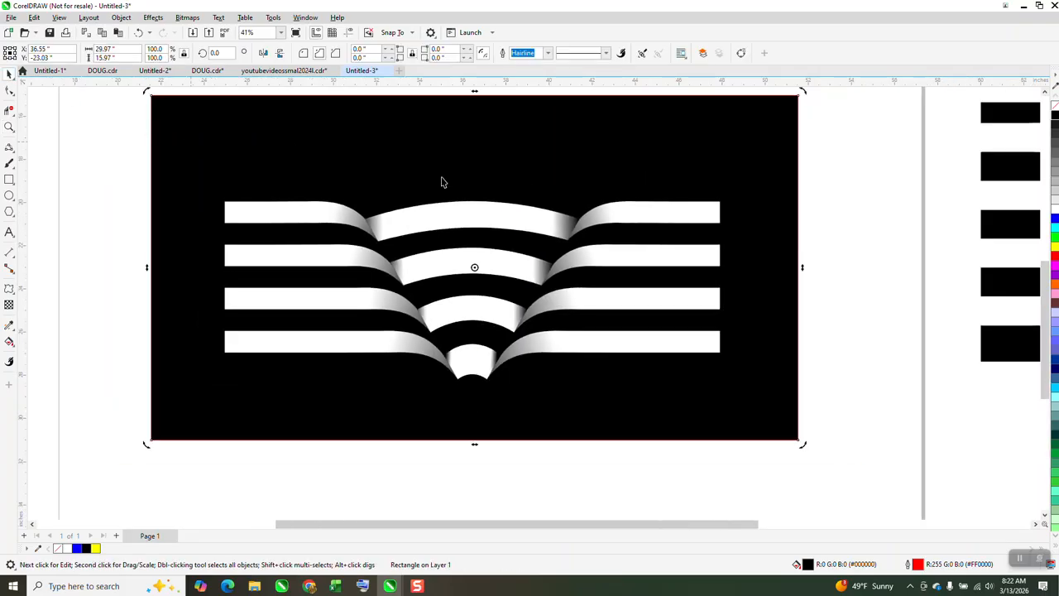
pyautogui.click(1055, 259)
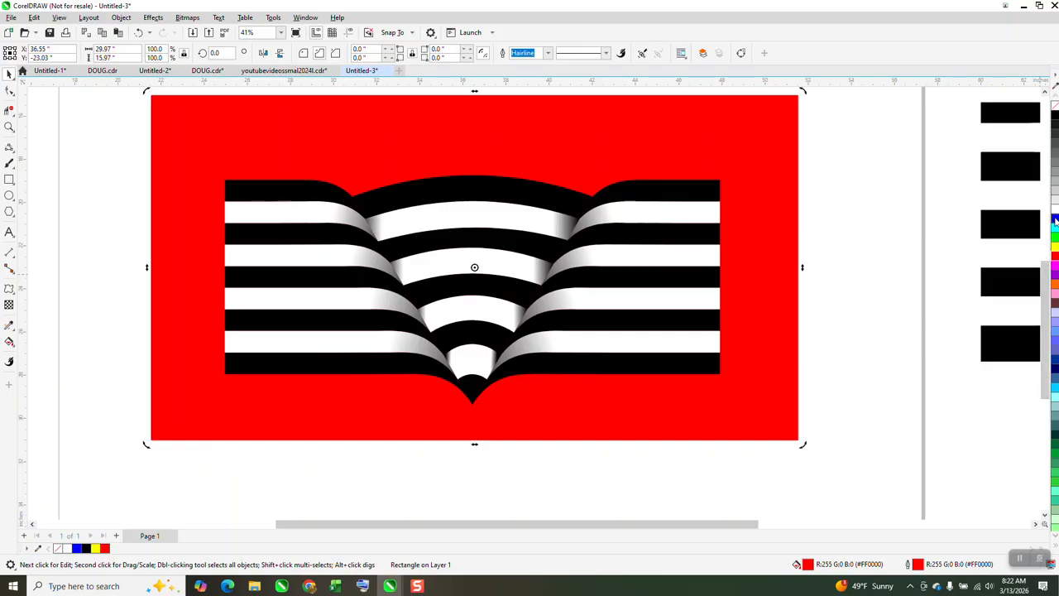
pyautogui.click(1055, 226)
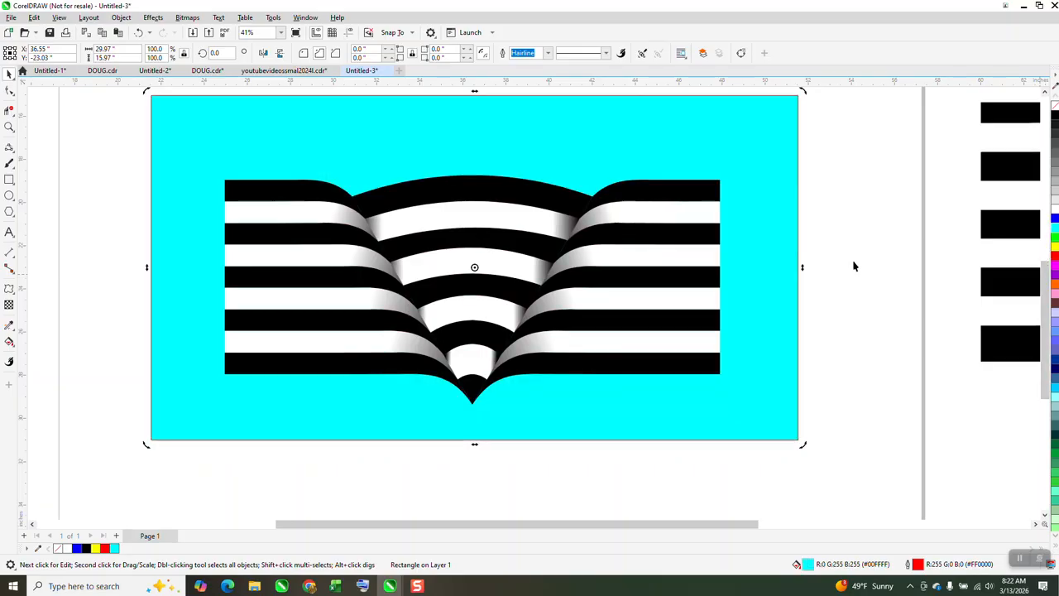
pyautogui.scroll(-2, 503, 324)
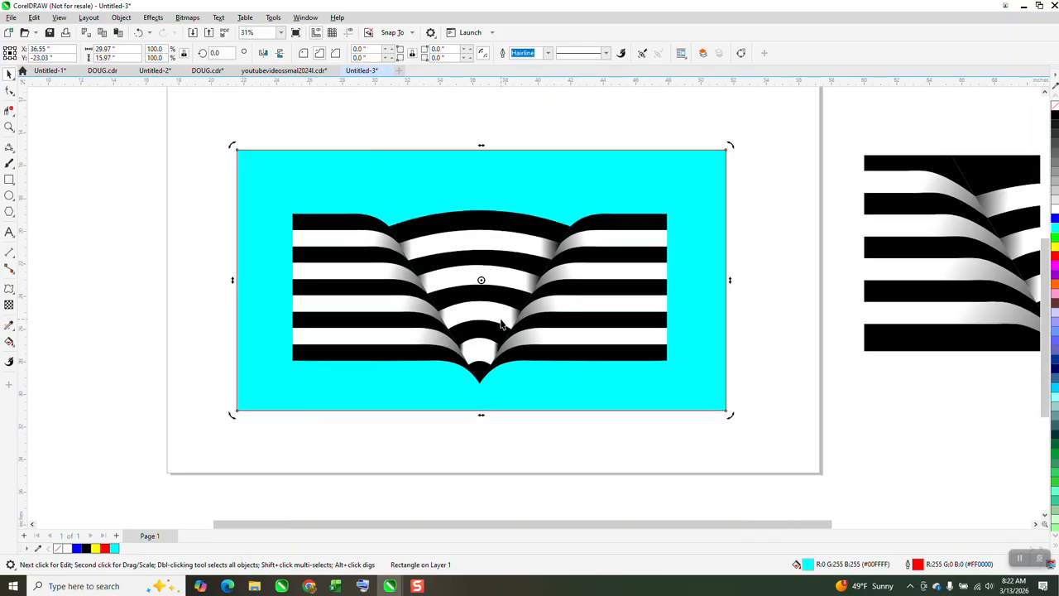
pyautogui.click(251, 171)
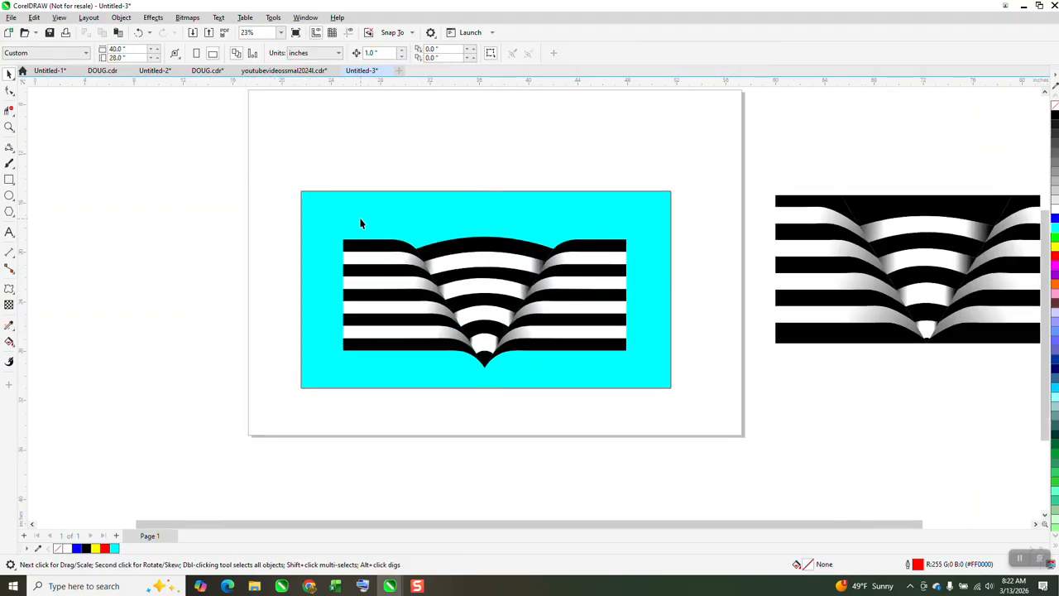